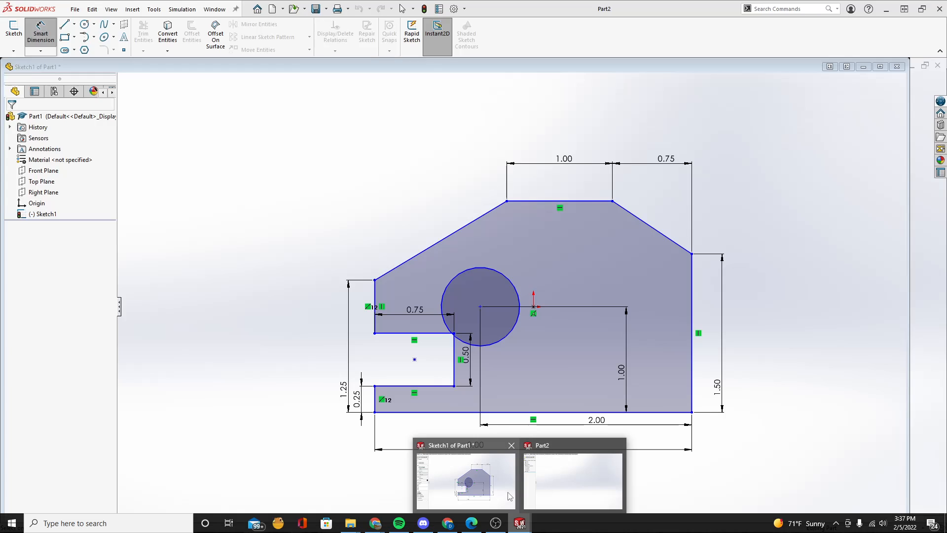
- Close the Part1 document and check the Ex. 2-331 plate drawing in the 3.pdf browser page before returning to the empty Part2
left_click(511, 446)
left_click(460, 282)
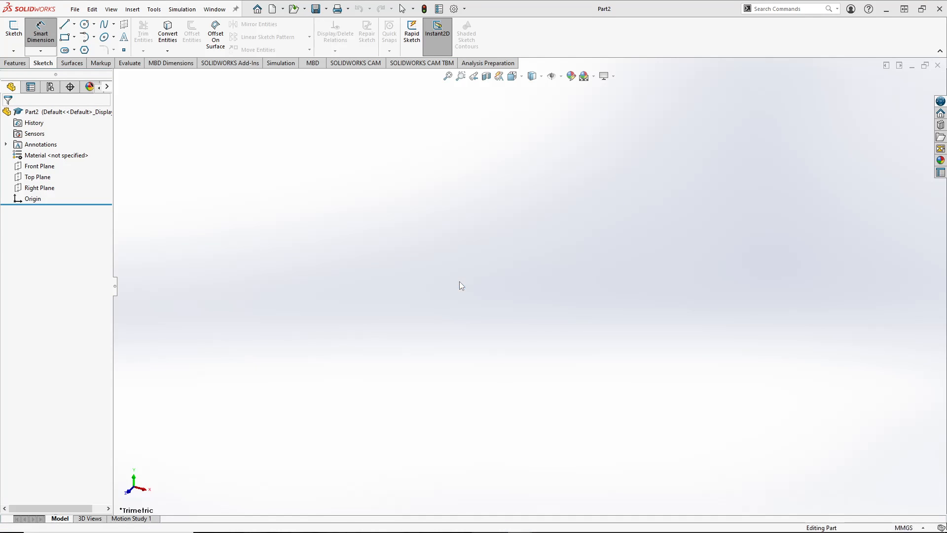
left_click(470, 525)
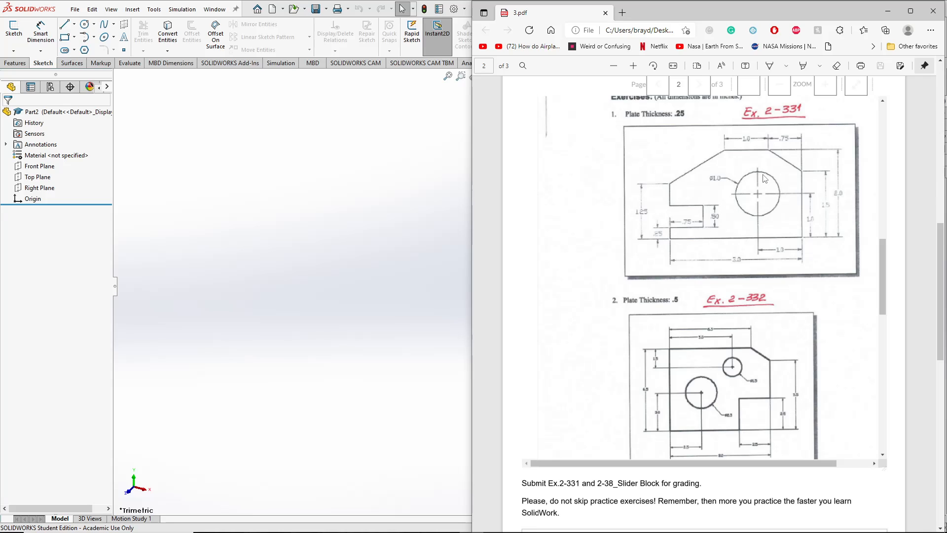
left_click(380, 233)
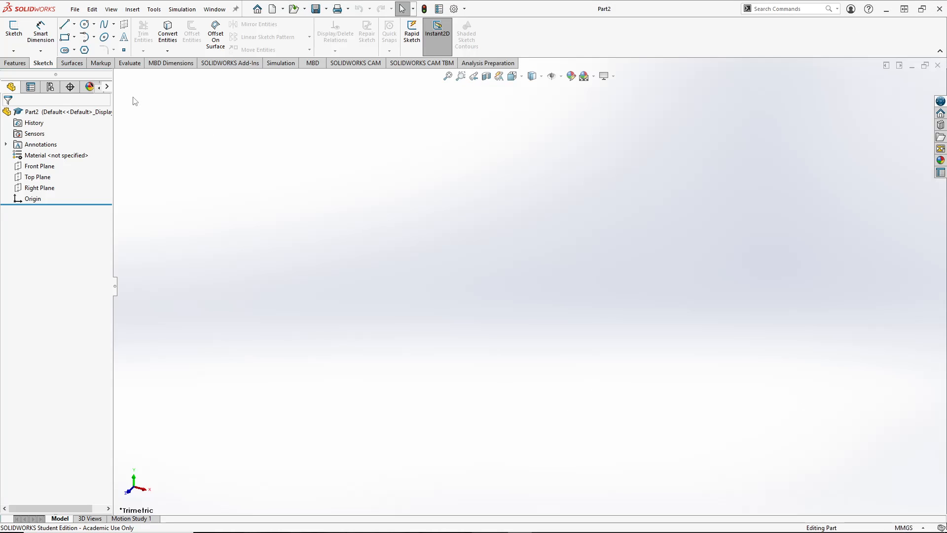
- Sketch a center rectangle about 55 mm high on the Front Plane, centered on the origin
left_click(74, 37)
left_click(91, 59)
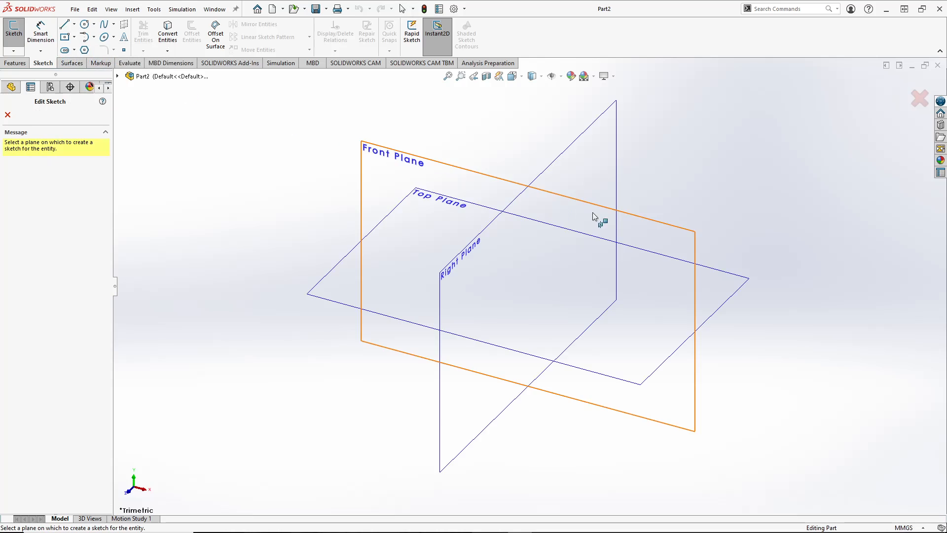
left_click(640, 219)
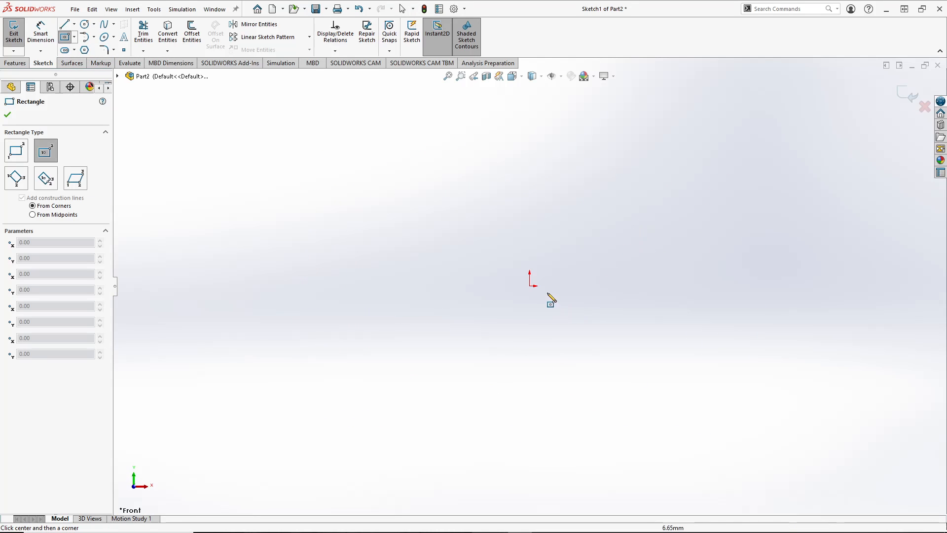
left_click(529, 286)
left_click(706, 364)
- Add a height dimension to the rectangle's left edge, keeping its drawn size
left_click(40, 33)
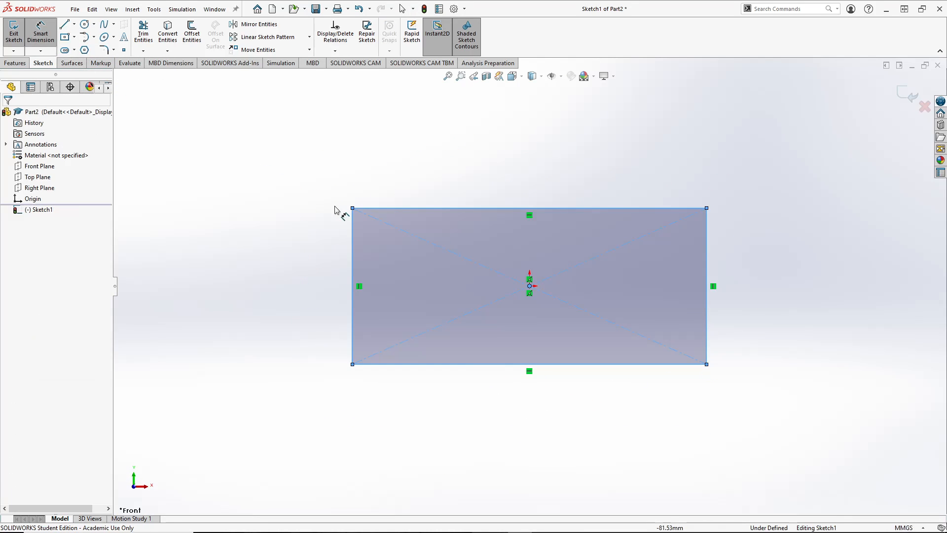
left_click(353, 263)
left_click(303, 277)
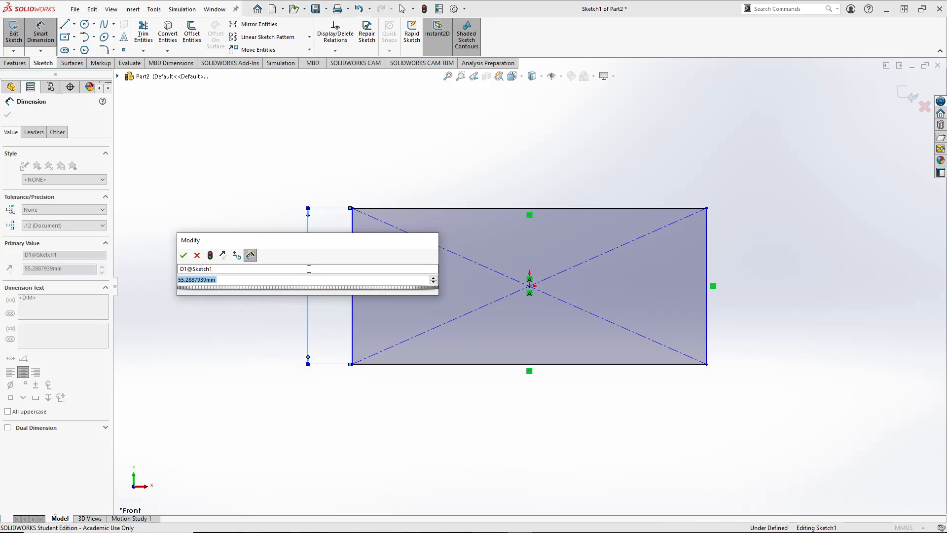
key("Escape")
- Switch the document units to IPS (inch, pound, second) and set the rectangle's height to 2 in
left_click(905, 528)
left_click(867, 500)
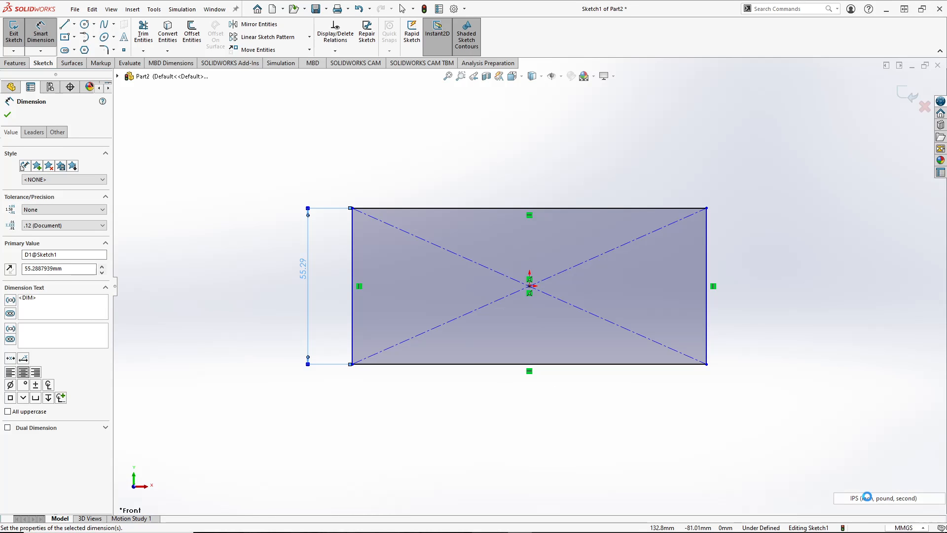
double_click(350, 289)
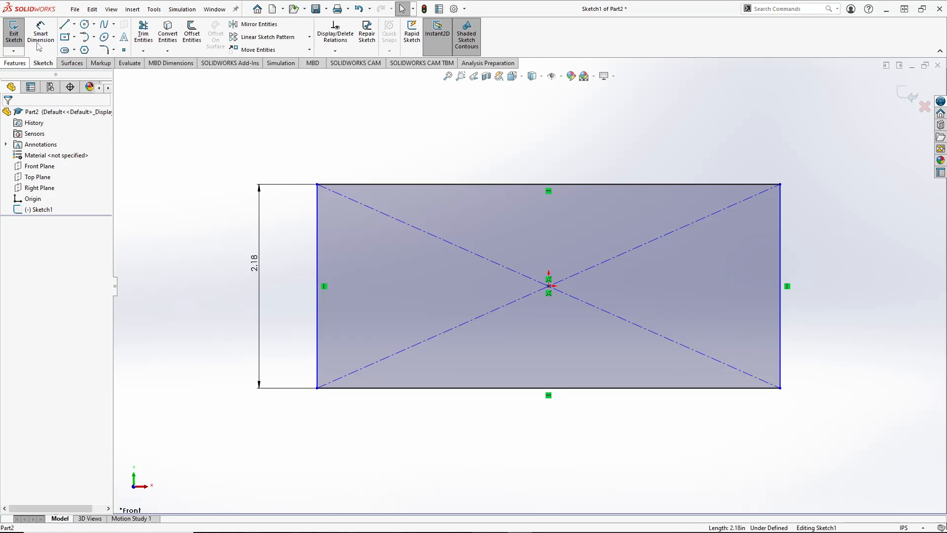
double_click(262, 270)
type("2")
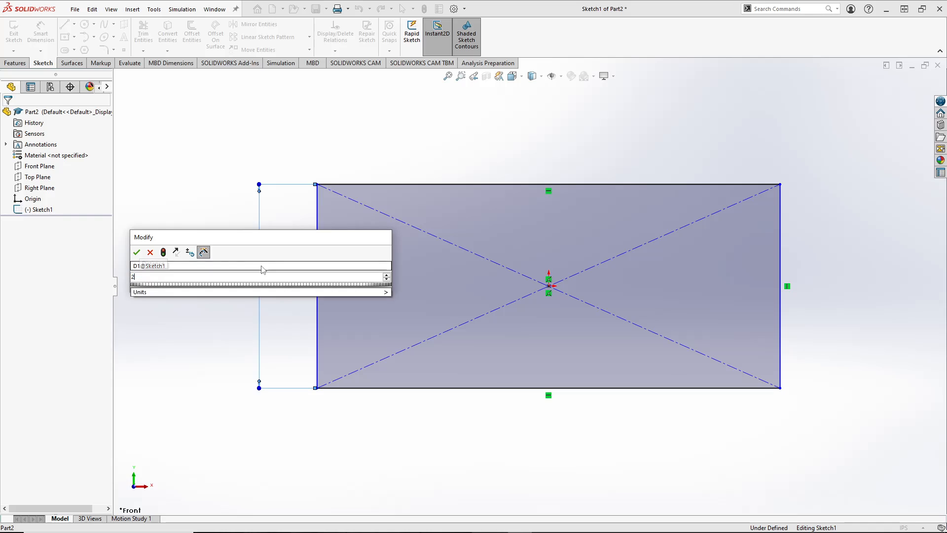
key("Return")
- Dimension the rectangle's top edge and set the width to 3 in
left_click(40, 30)
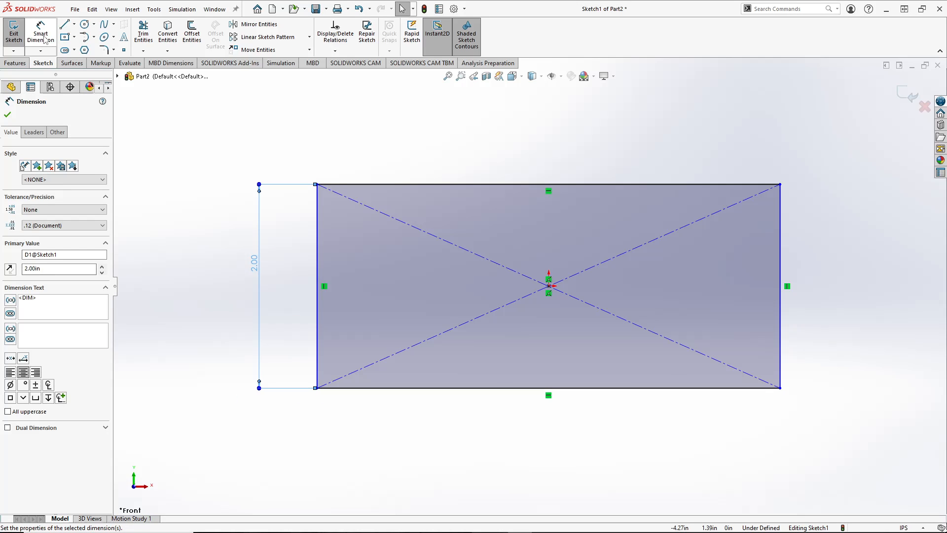
left_click(413, 185)
left_click(425, 164)
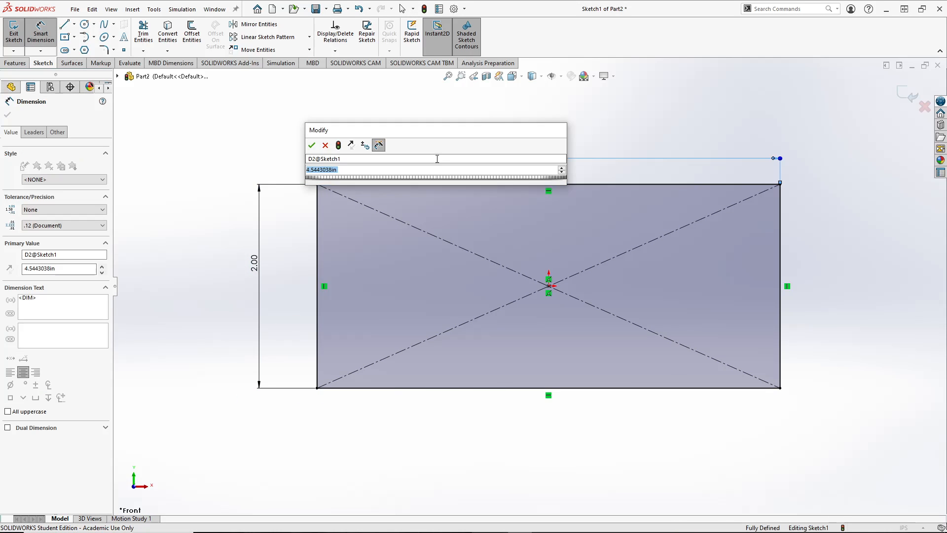
type("3")
key("Return")
- Consult the PDF drawing and sketch a diagonal line across the rectangle's upper-right corner, ending on the right edge about 1.36 in above the base
key("alt+Tab")
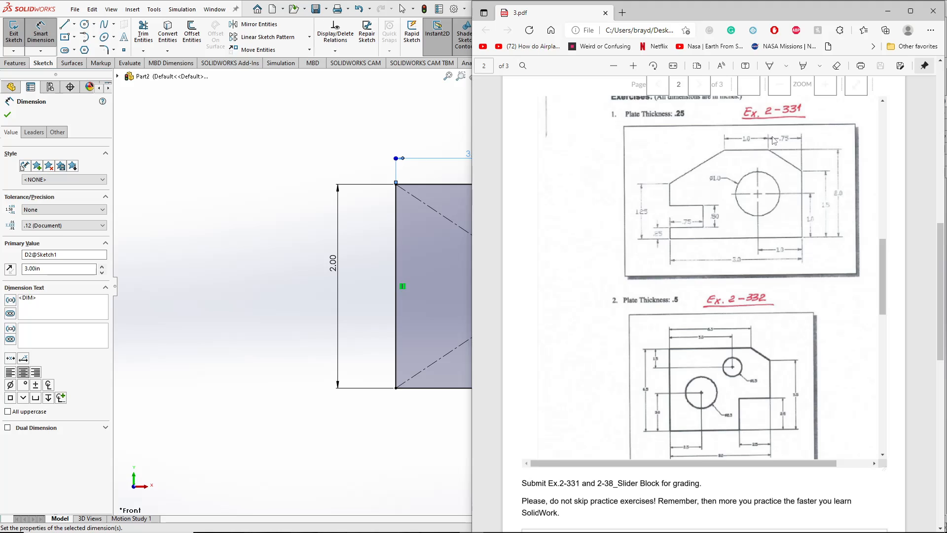
left_click(428, 151)
key("l")
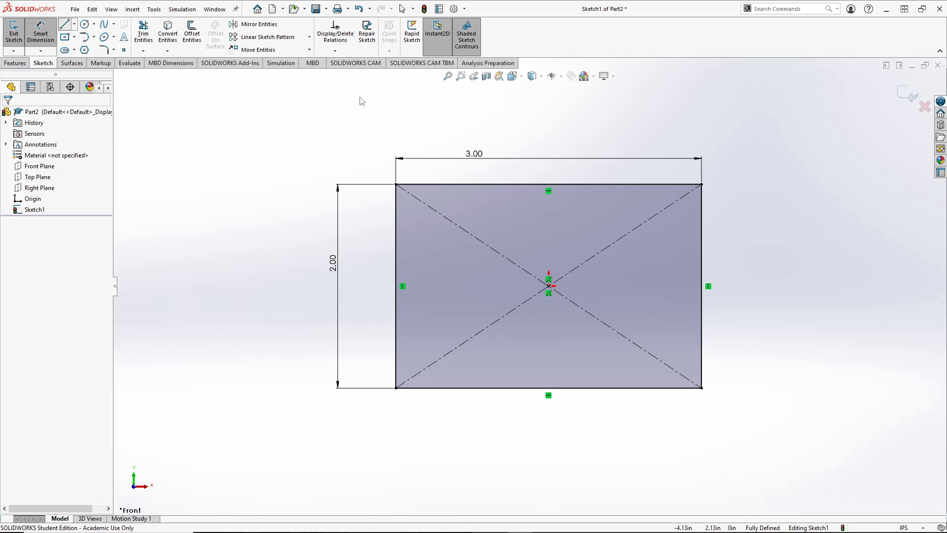
left_click(613, 185)
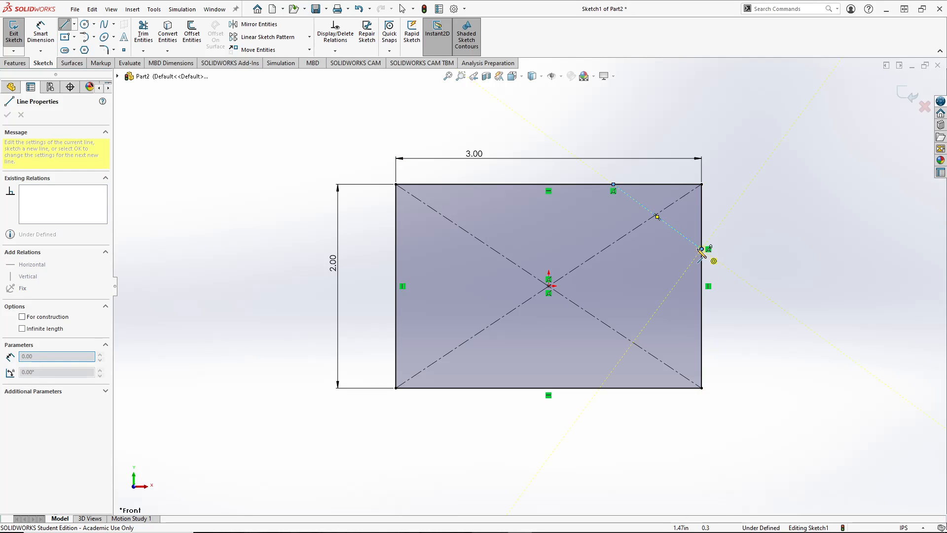
left_click(702, 249)
key("Escape")
- Sketch a diagonal line about 1.04 in long across the rectangle's upper-left corner, from the top edge to the left edge
key("l")
left_click(488, 185)
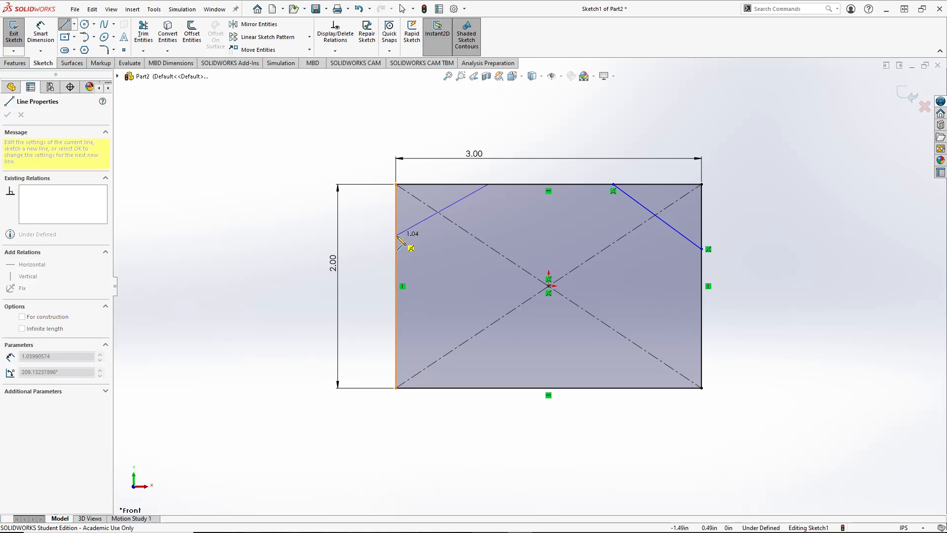
left_click(396, 236)
key("Escape")
- Dimension the right diagonal's lower endpoint 1.5 in above the bottom edge and place the dimension close to the rectangle
key("d")
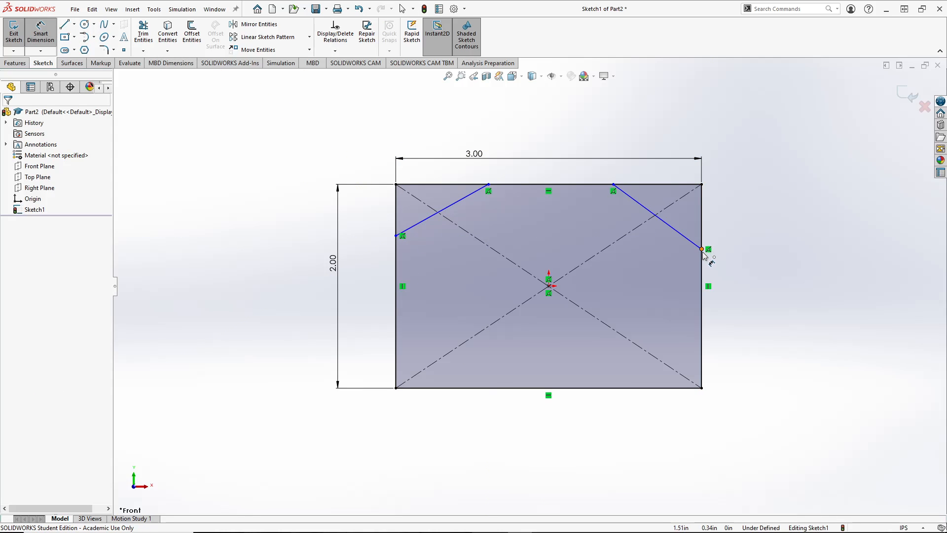
left_click(699, 388)
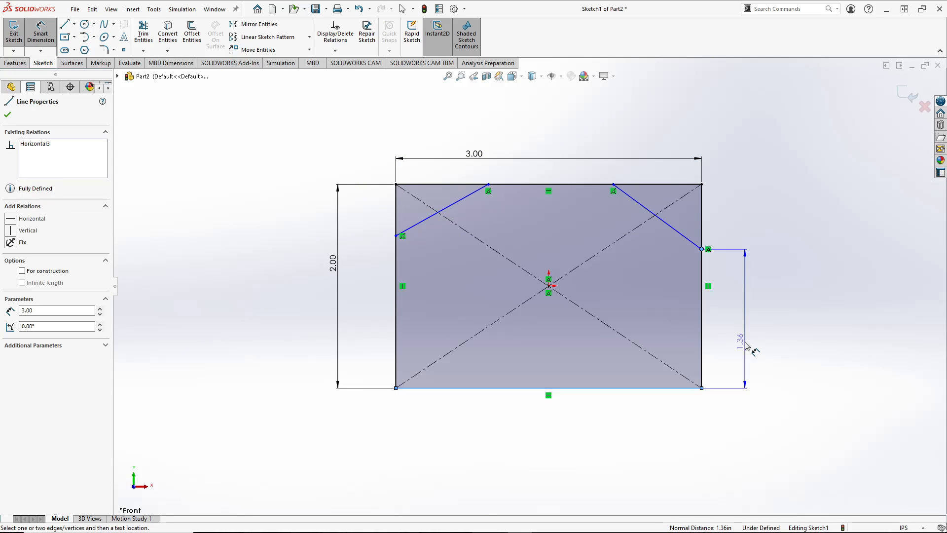
left_click(746, 345)
type("1.5")
key("Return")
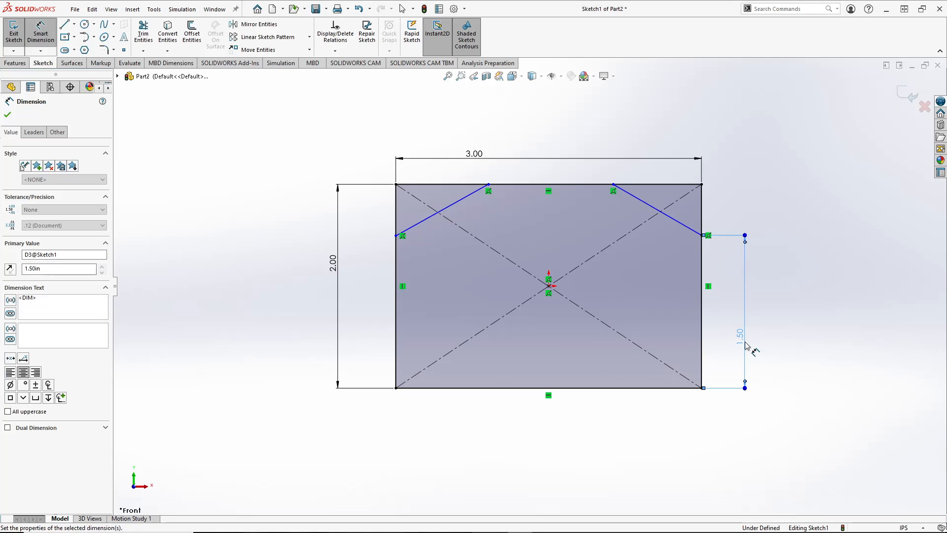
left_click_drag(747, 345, 737, 334)
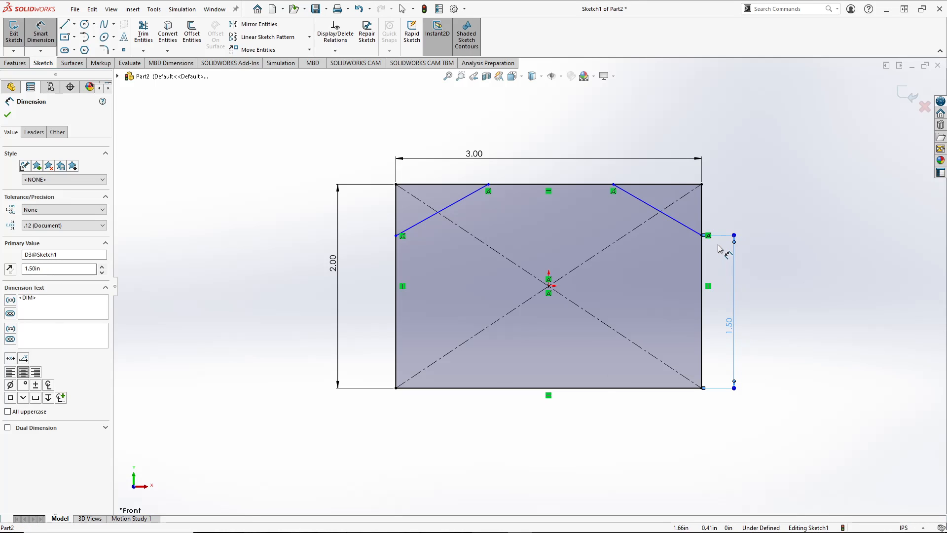
- Set the distance between the two diagonals' endpoints on the top edge to 1 in
left_click(489, 185)
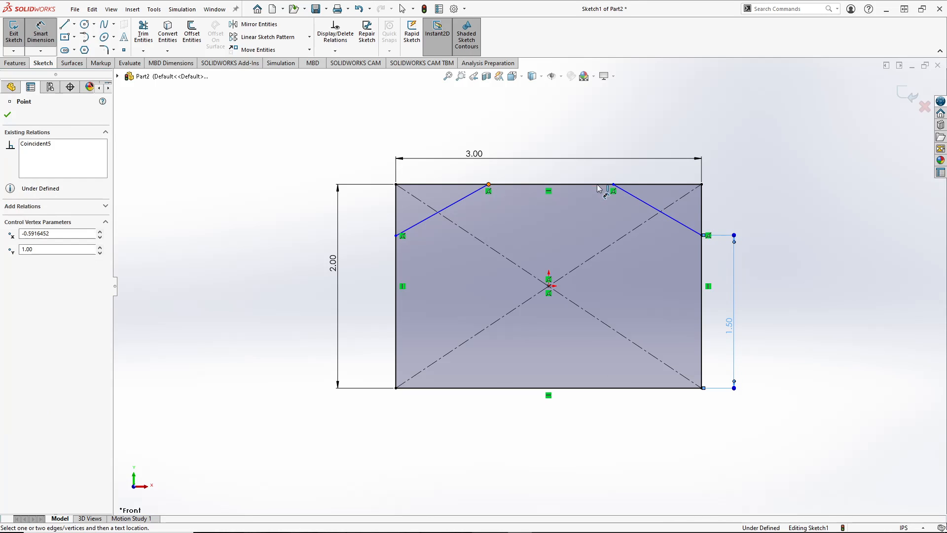
left_click(614, 184)
left_click(563, 178)
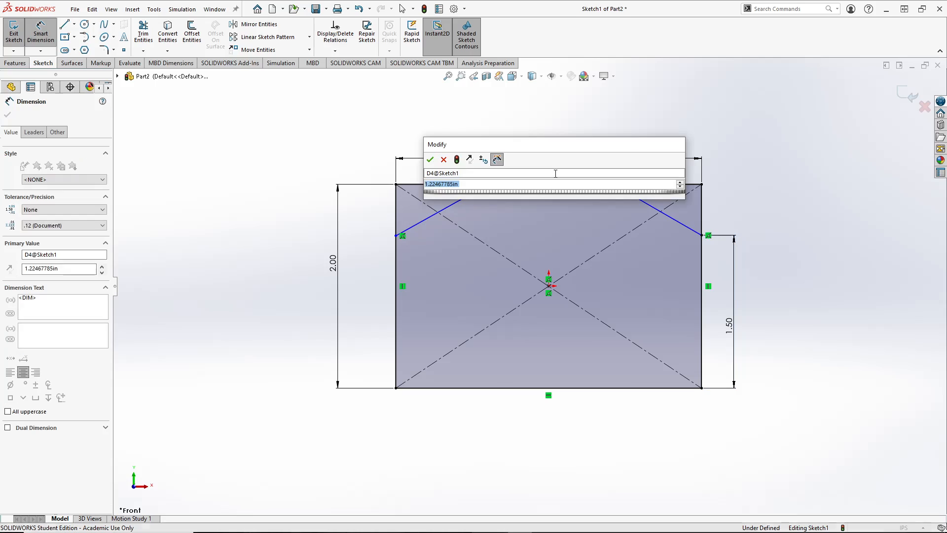
type("1")
key("Return")
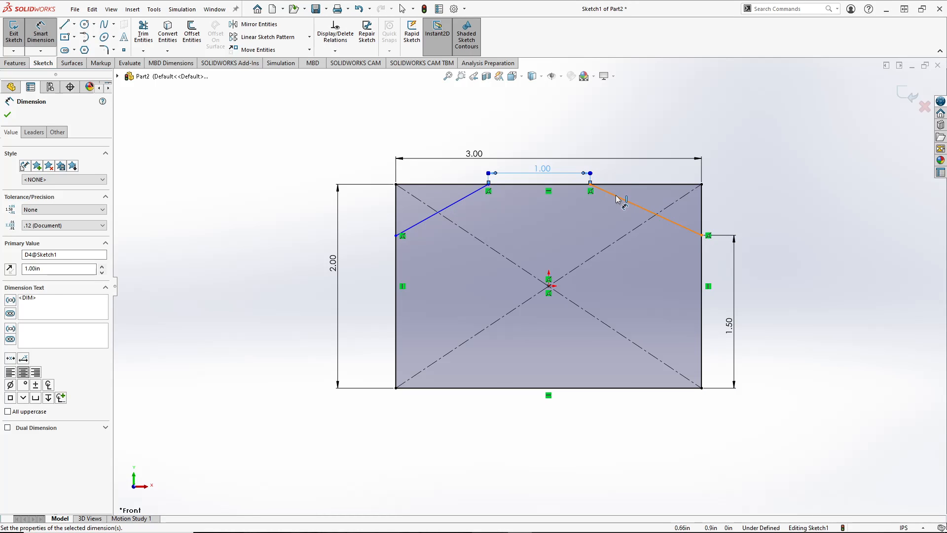
- Set the right diagonal's horizontal extent to 0.75 in, from its upper endpoint to the rectangle's right edge
left_click(620, 198)
left_click(637, 178)
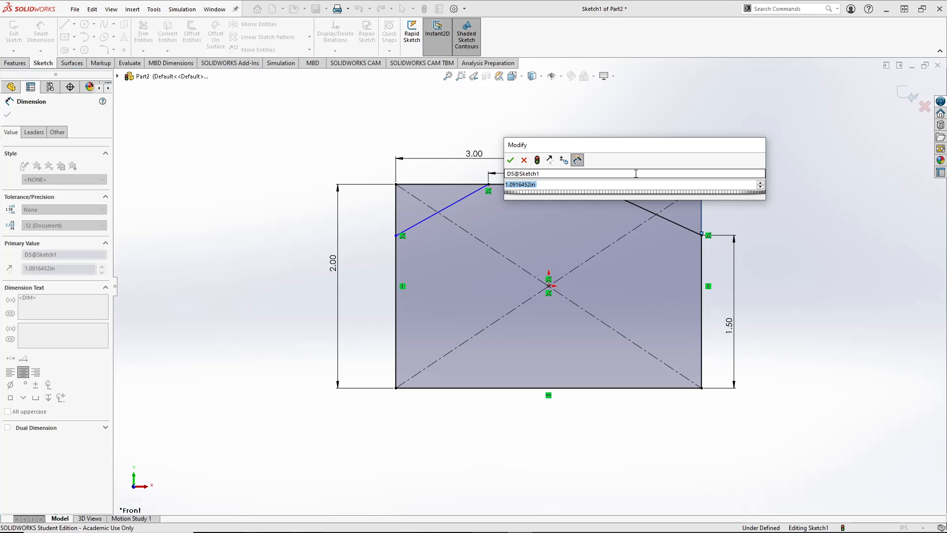
type(".75")
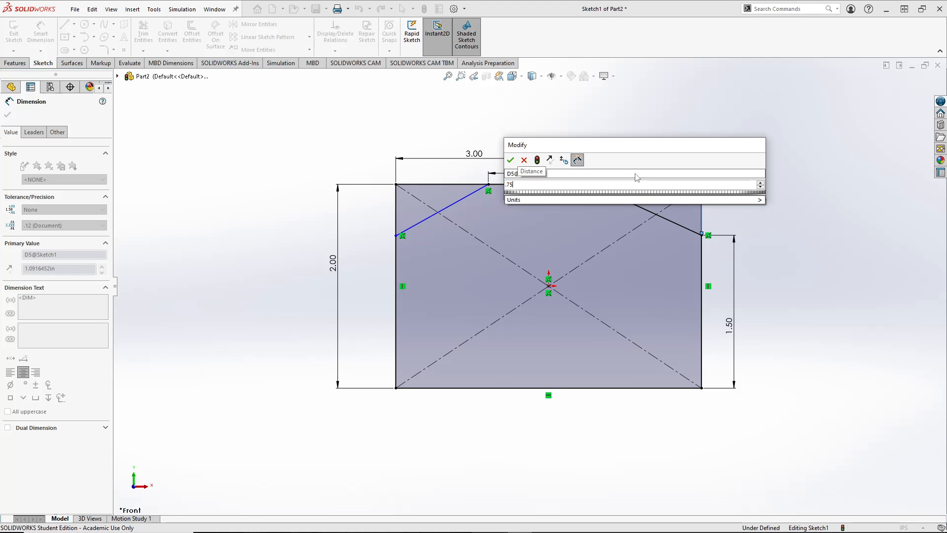
key("Return")
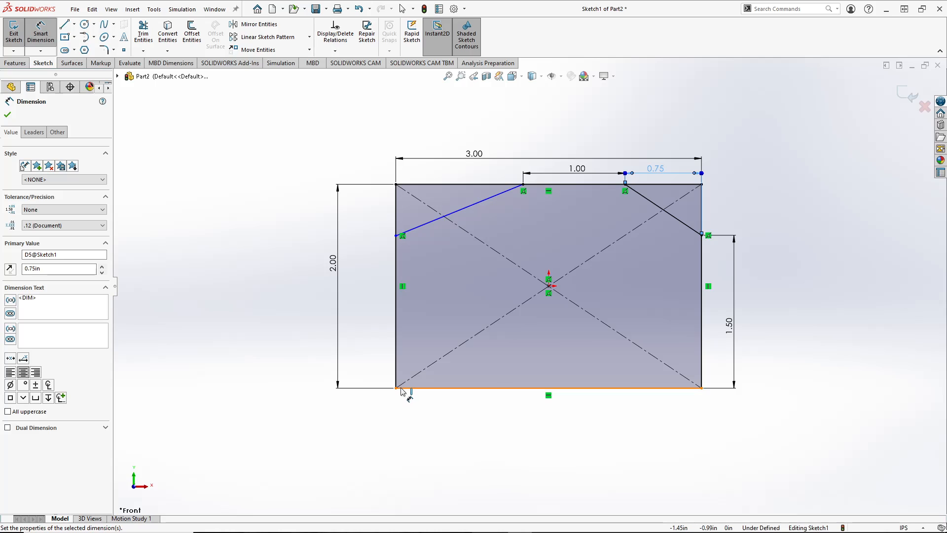
- Dimension the left diagonal's lower endpoint 1.25 in above the bottom edge, checking the value against the PDF drawing
left_click(406, 389)
left_click(396, 236)
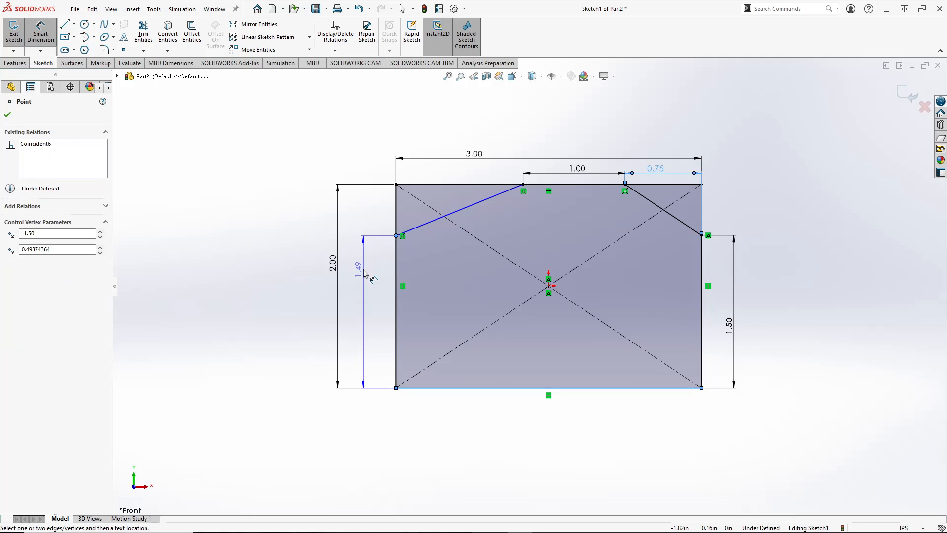
left_click(364, 269)
key("alt+Tab")
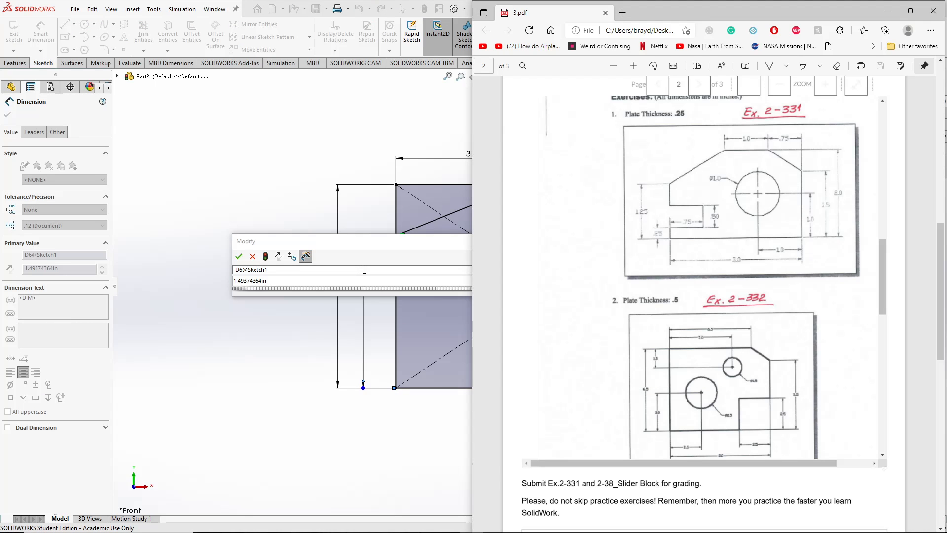
key("alt+Tab")
type("1.25")
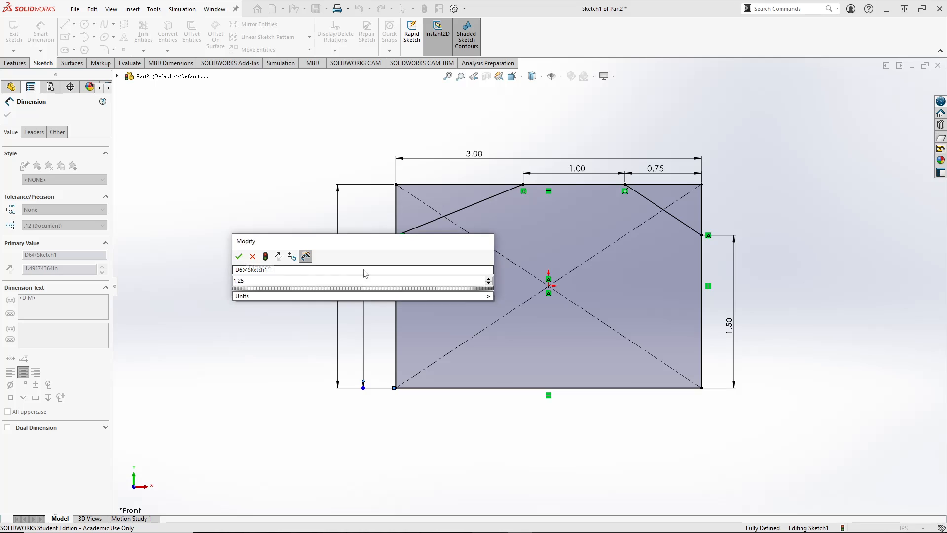
key("Return")
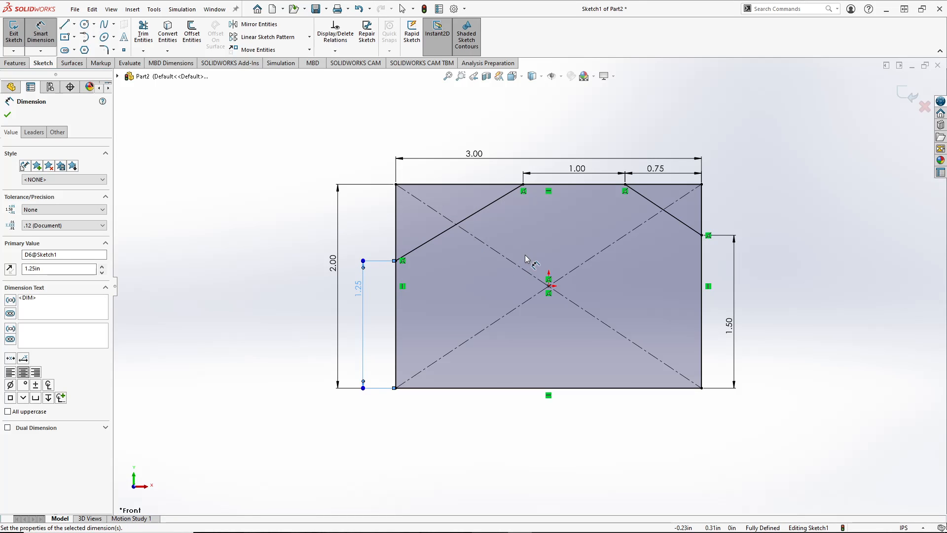
key("Escape")
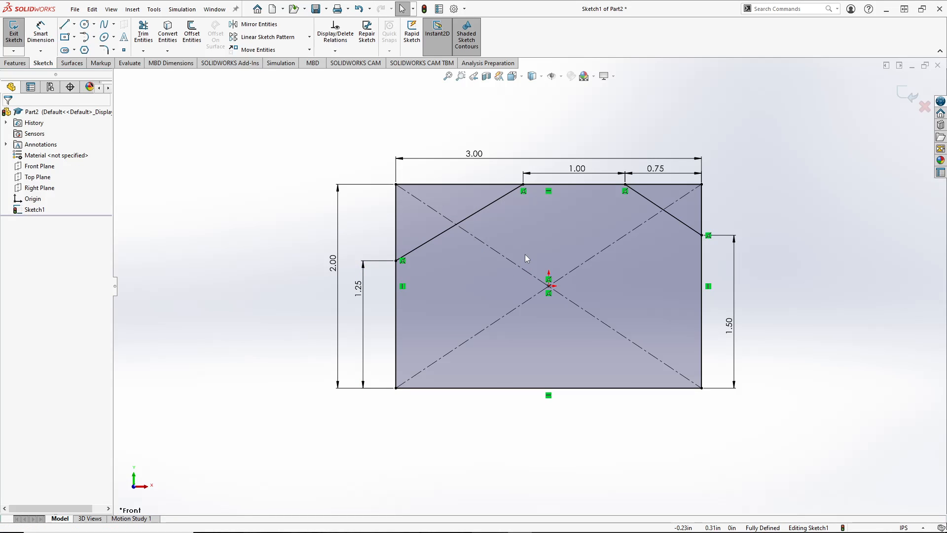
- Check the notch in the PDF drawing and sketch a corner rectangle about 0.86 by 0.32 in, starting on the plate's left edge near the bottom
key("alt+Tab")
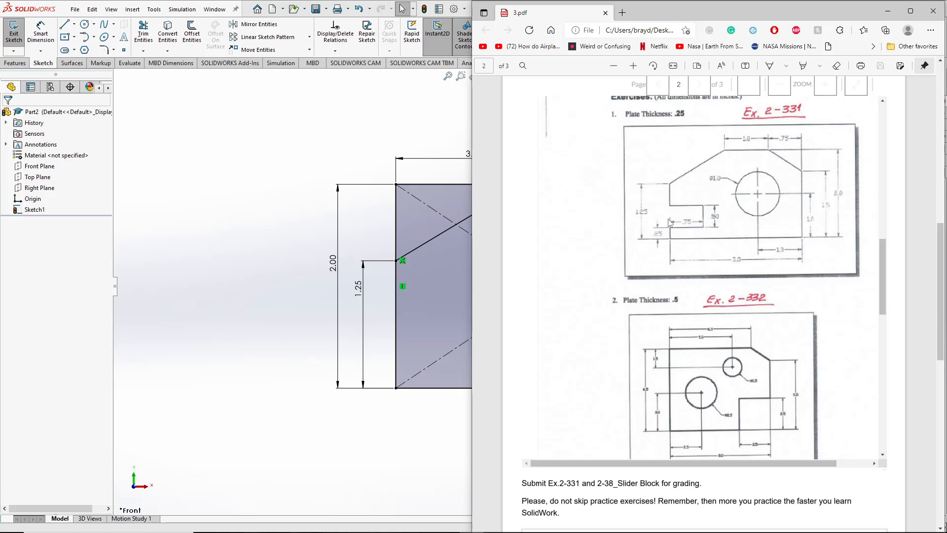
left_click(247, 205)
left_click(74, 37)
left_click(80, 51)
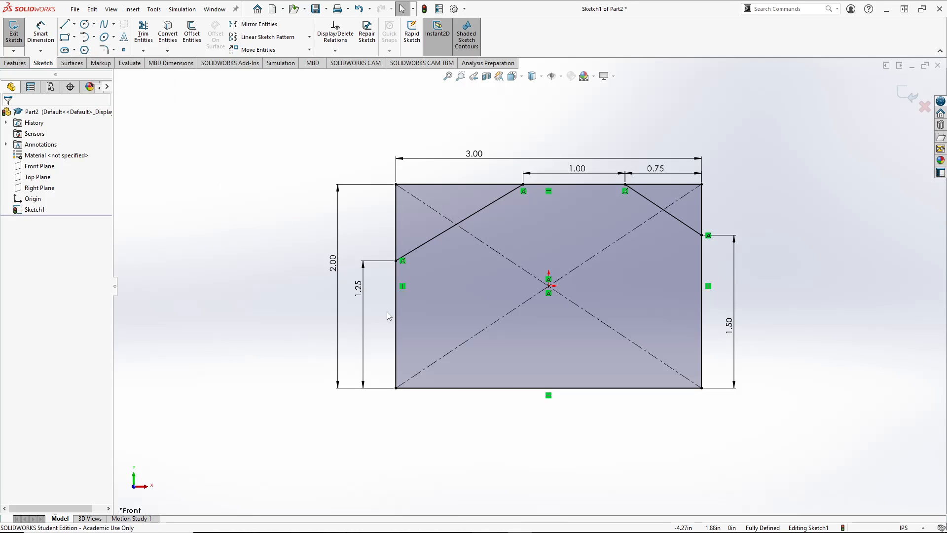
left_click(396, 325)
left_click(484, 356)
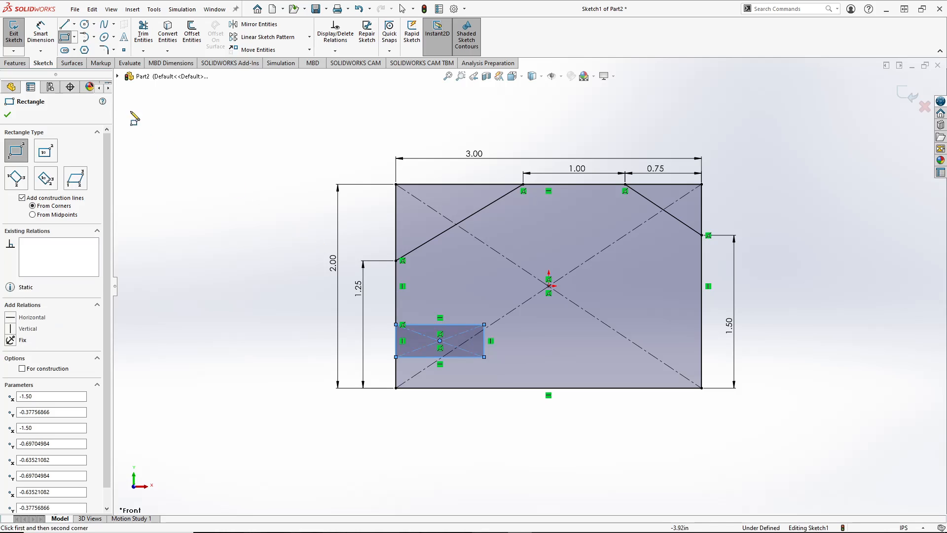
key("Escape")
- Dimension the notch rectangle's lower edge 0.25 in above the plate's bottom edge
left_click(431, 356)
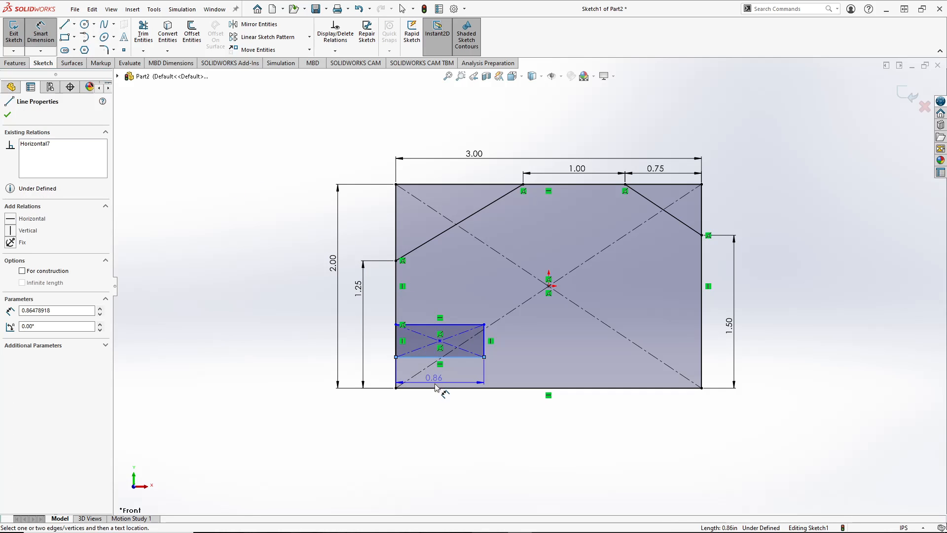
left_click(434, 387)
left_click(386, 380)
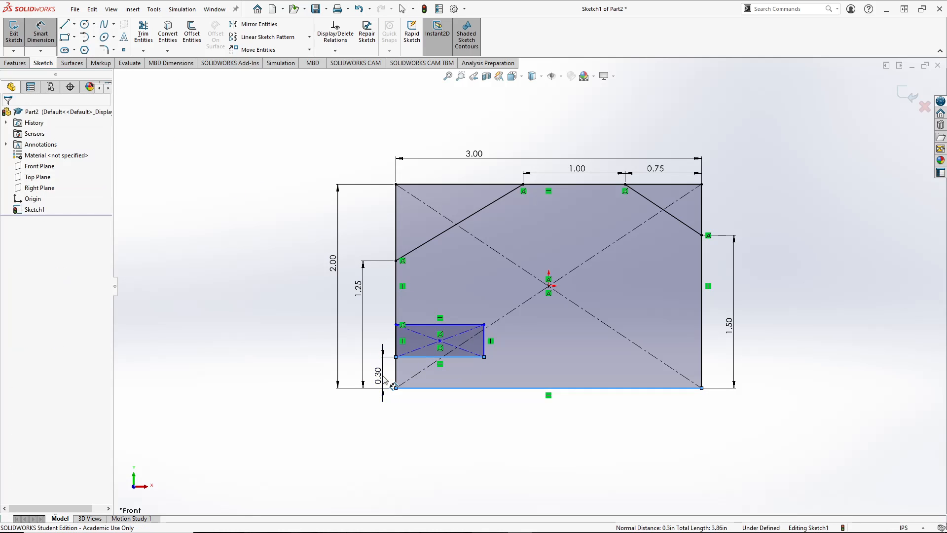
type(".25")
key("Return")
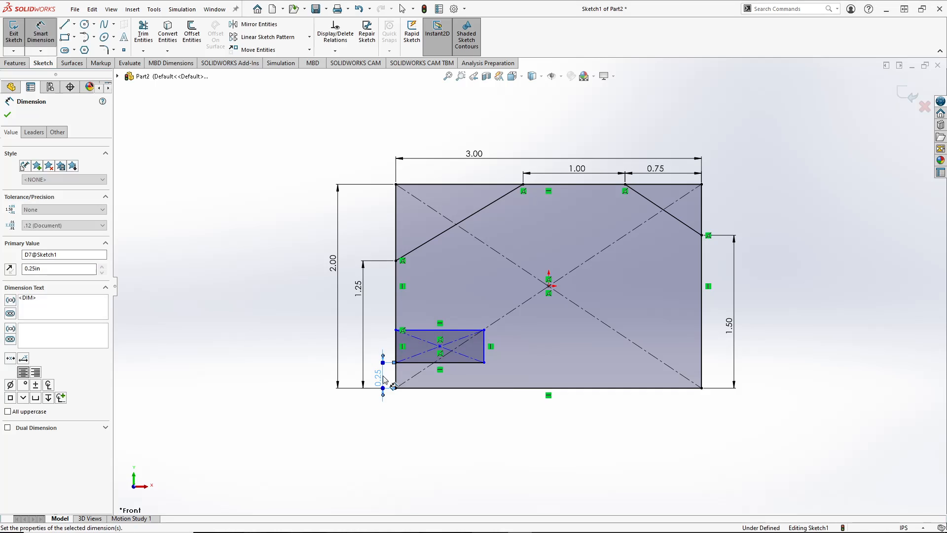
- Set the notch rectangle's width to 0.75 in
left_click(440, 329)
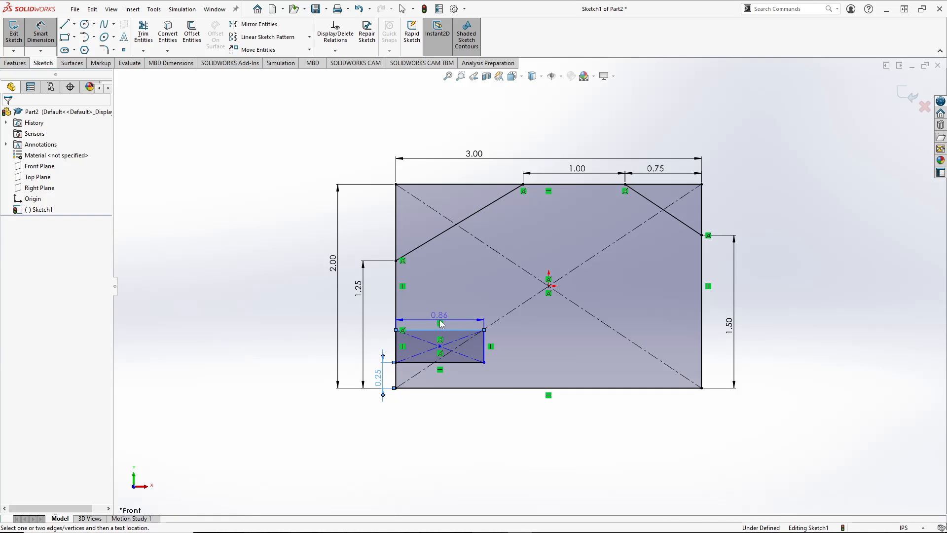
left_click(440, 321)
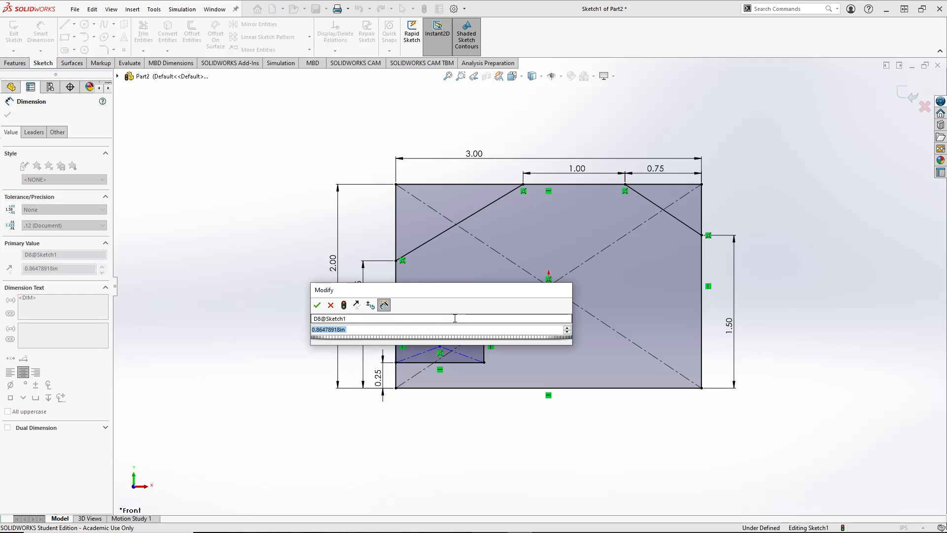
type(".75")
key("Return")
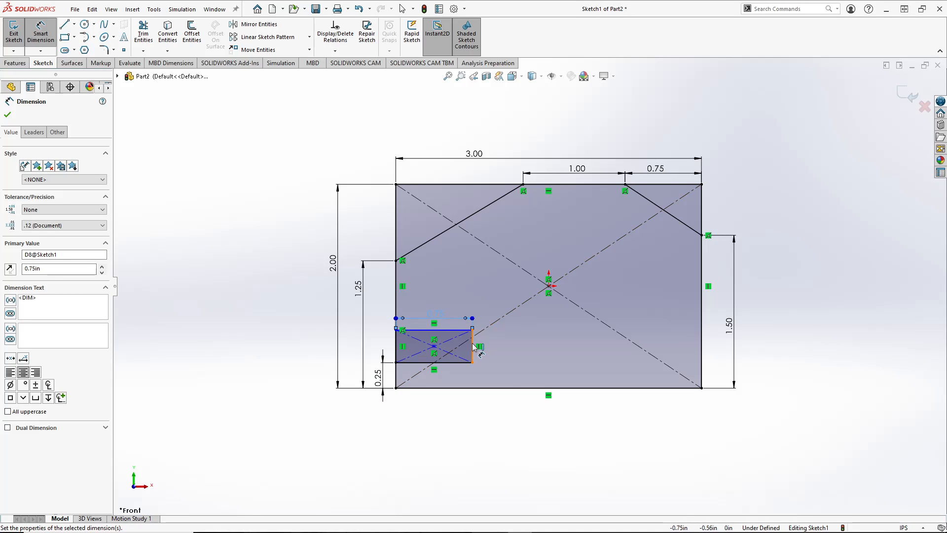
- Set the notch rectangle's height to 0.5 in and check the notch dimensions against the PDF drawing
left_click(474, 347)
left_click(490, 346)
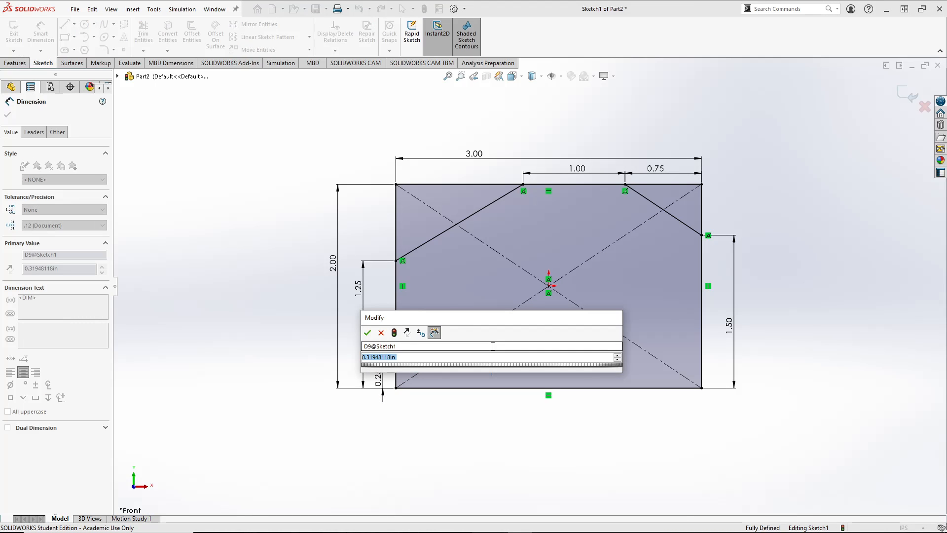
type(".5")
key("Return")
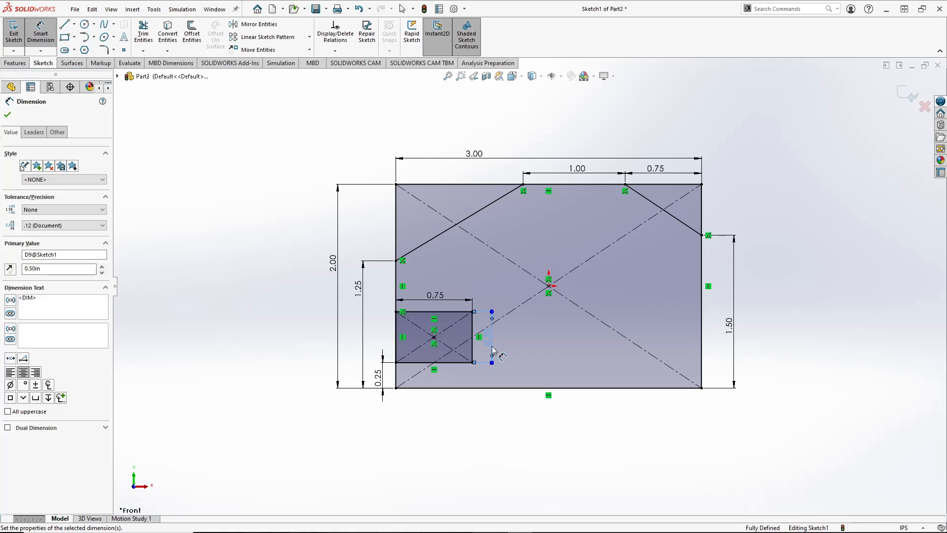
key("alt+Tab")
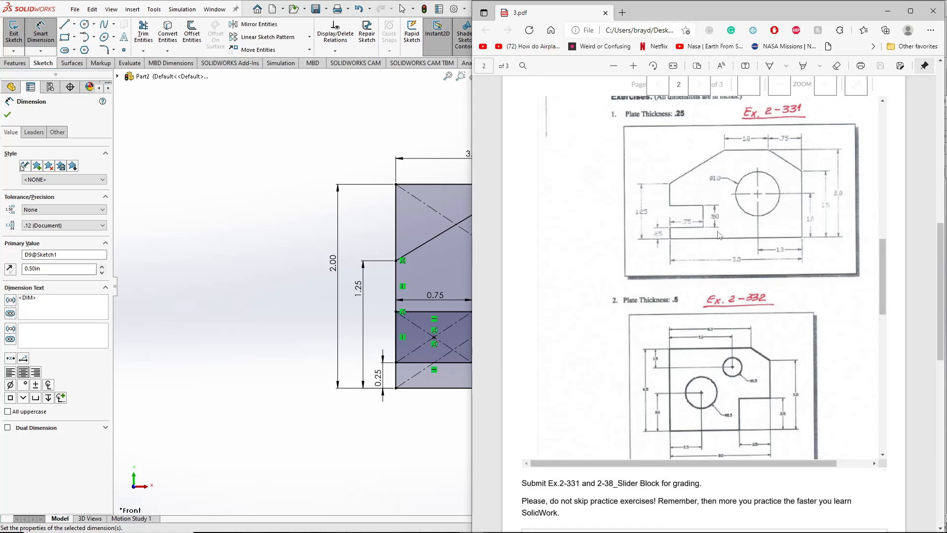
left_click(279, 273)
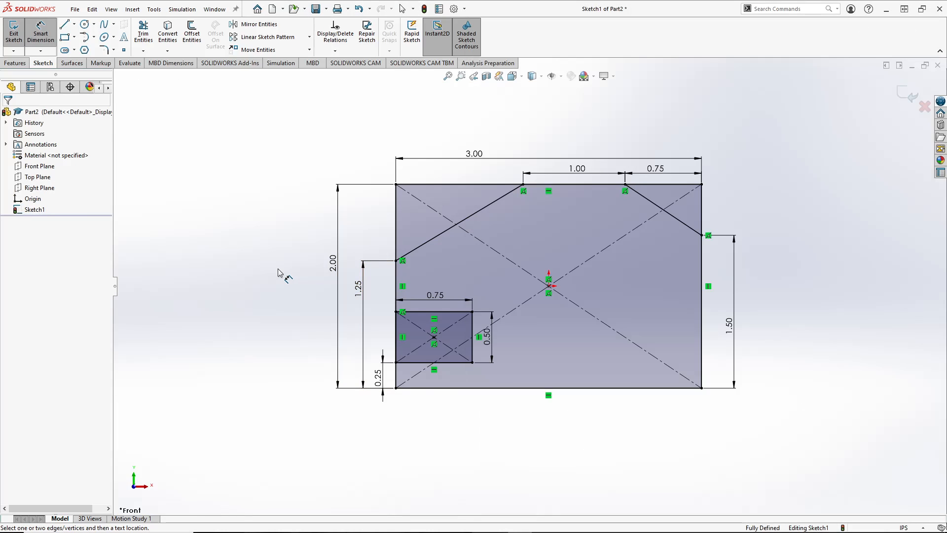
- Trim the notch's open left side and the construction diagonals, undoing the stray trim of the plate's left angled line
left_click(151, 35)
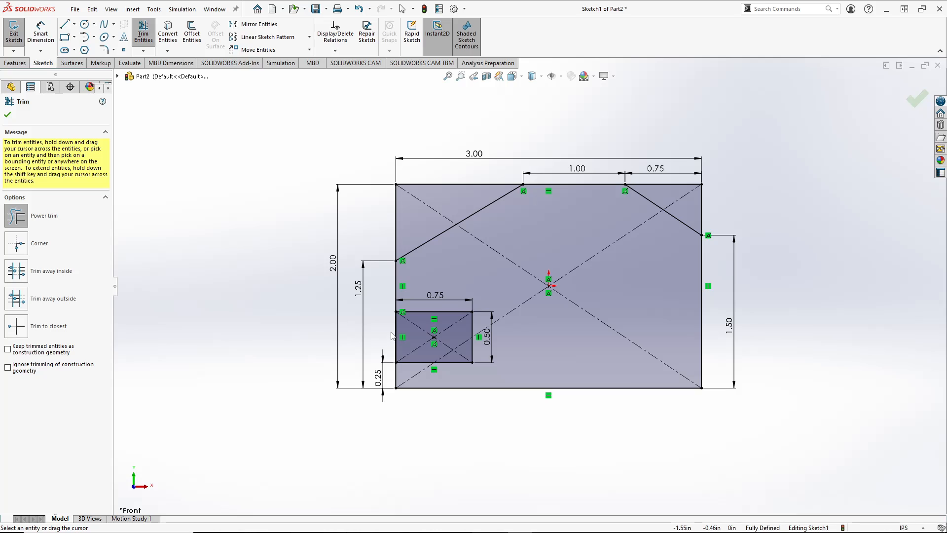
mouse_move(388, 328)
left_mouse_down()
mouse_move(449, 333)
mouse_move(434, 345)
mouse_move(464, 352)
mouse_move(438, 353)
mouse_move(421, 378)
left_mouse_up()
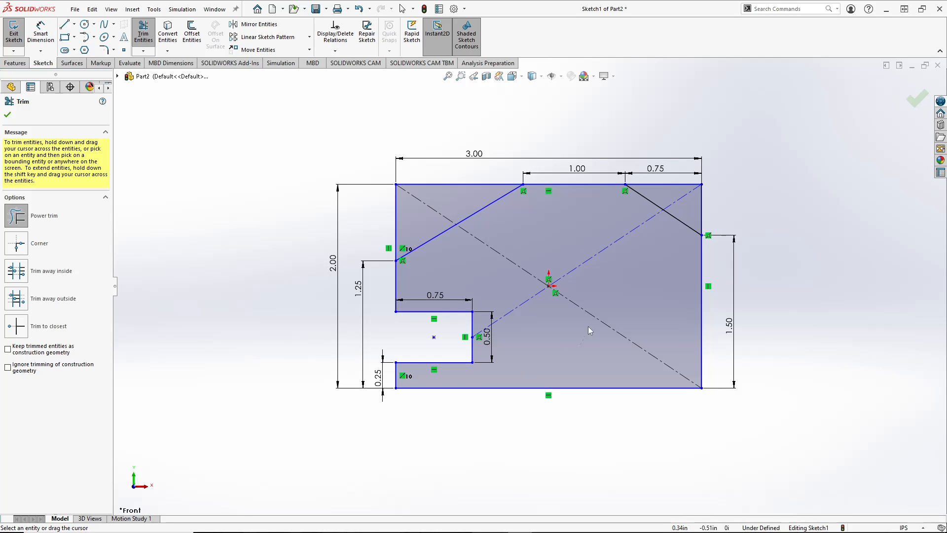
mouse_move(589, 330)
left_mouse_down()
mouse_move(477, 249)
mouse_move(455, 211)
left_mouse_up()
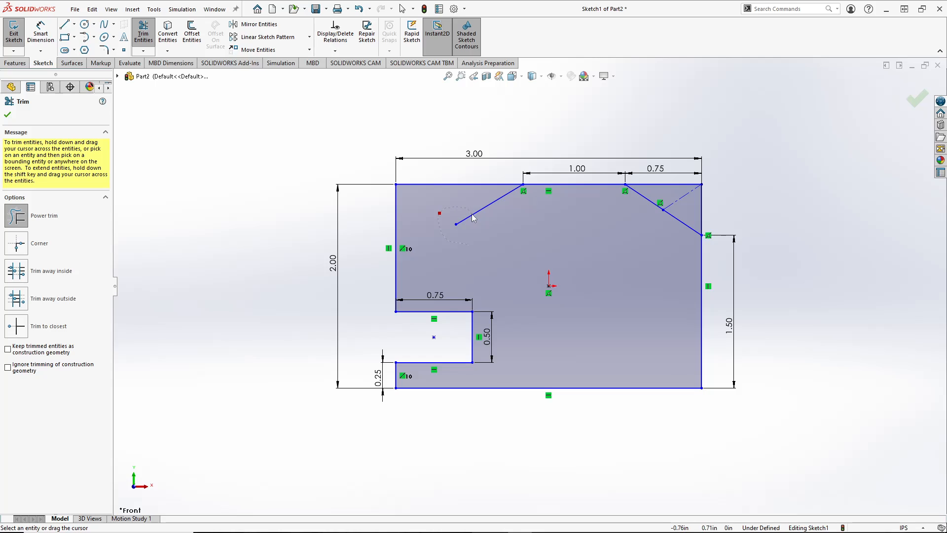
key("ctrl+z")
- Trim away the plate's two upper corners outside the angled lines
left_click_drag(364, 241, 481, 157)
left_click(143, 35)
left_click_drag(376, 220, 481, 155)
left_click_drag(647, 169, 736, 216)
key("Escape")
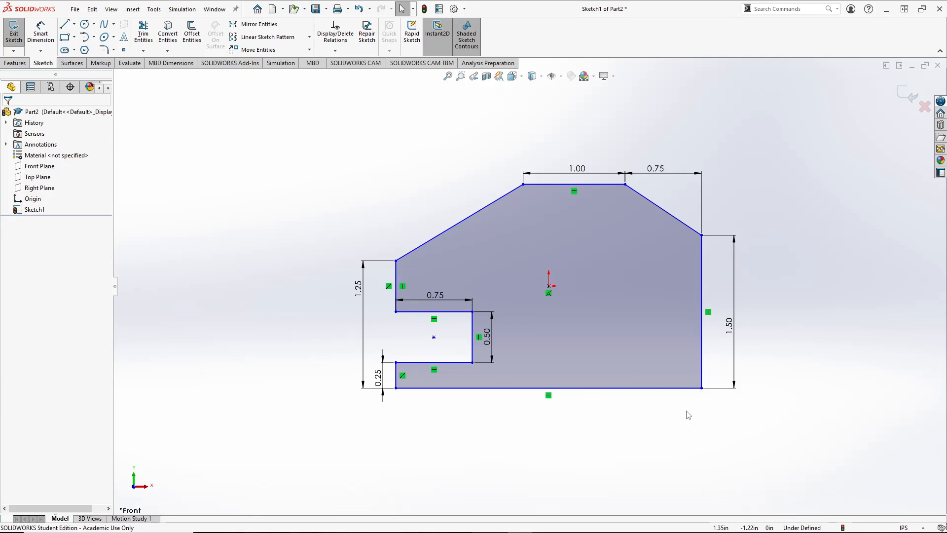
- Sketch a circle about 0.72 in in diameter inside the plate, slightly right of and below the origin
left_click(85, 24)
left_click(582, 298)
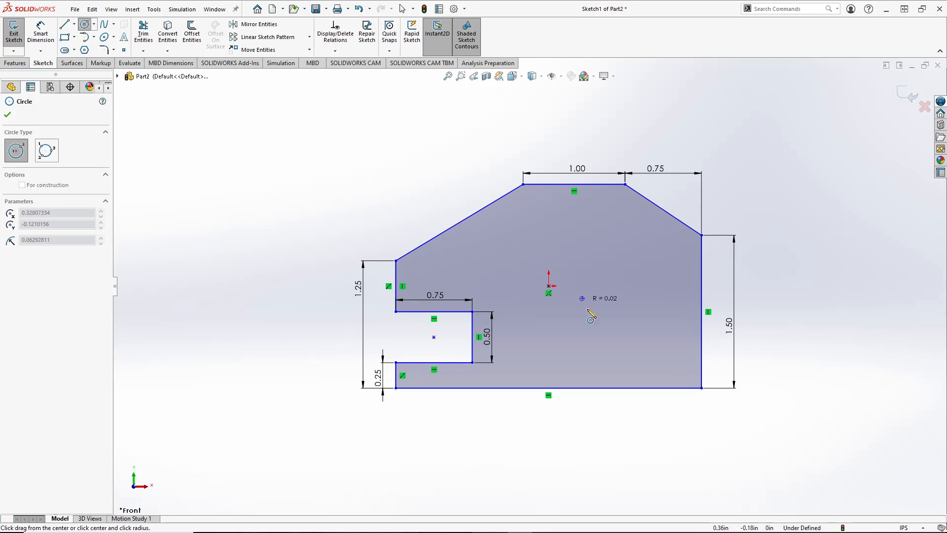
left_click(609, 324)
- Check the hole dimensions in the PDF drawing and set the circle's diameter to 1 in
left_click(41, 33)
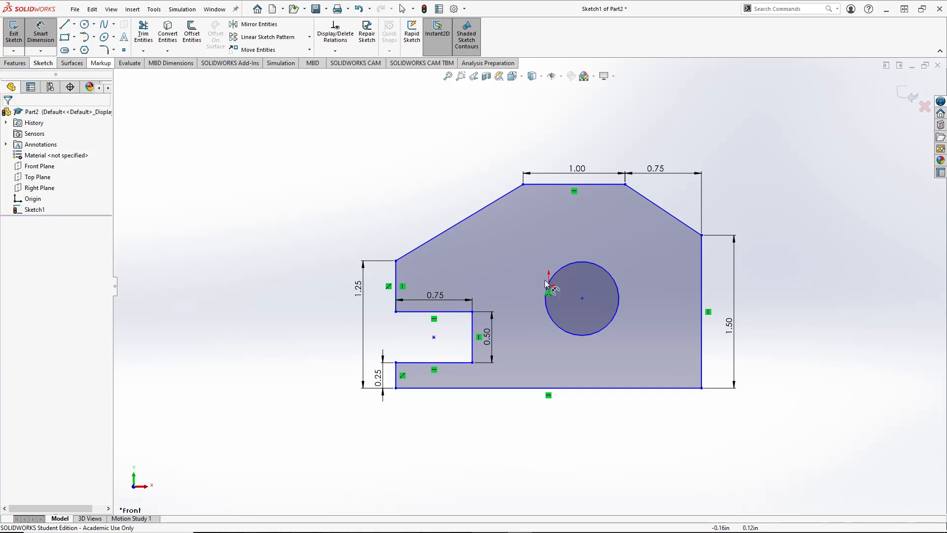
key("alt+Tab")
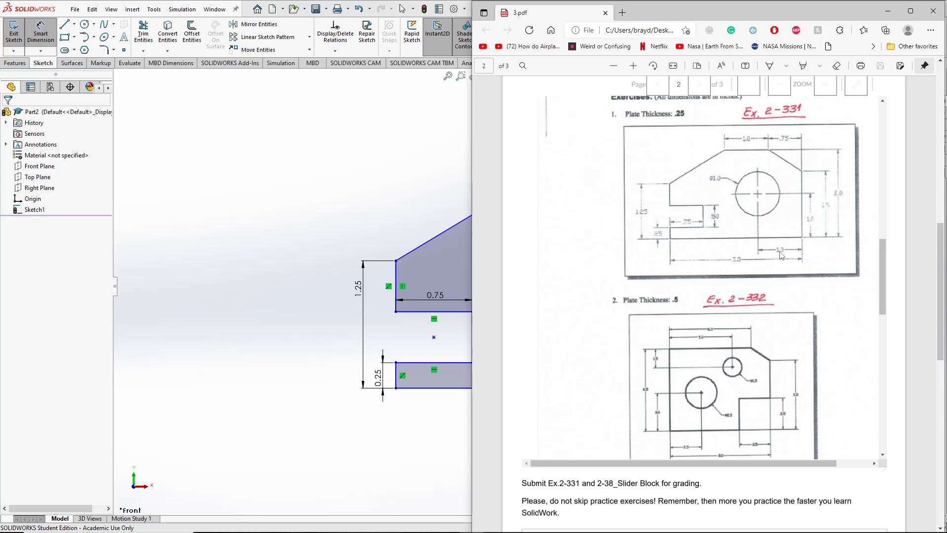
key("alt+Tab")
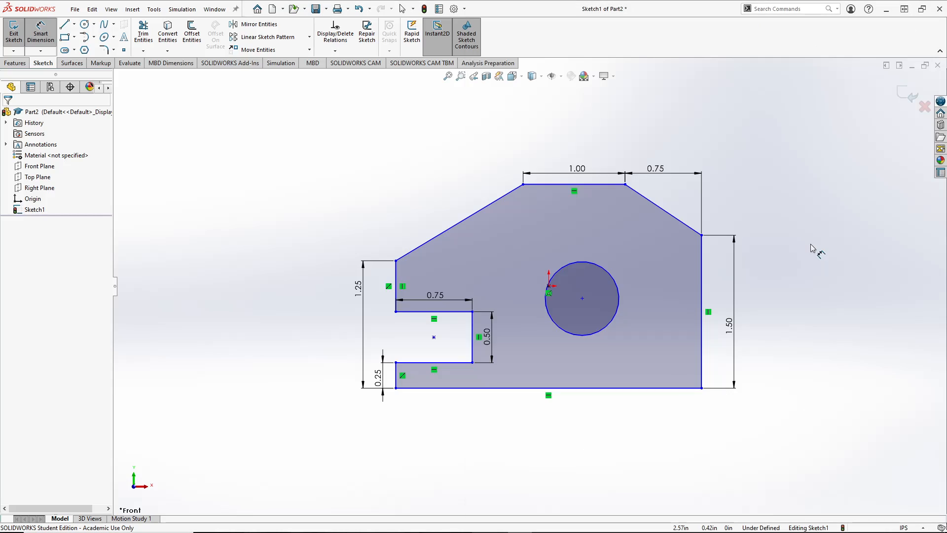
left_click(616, 302)
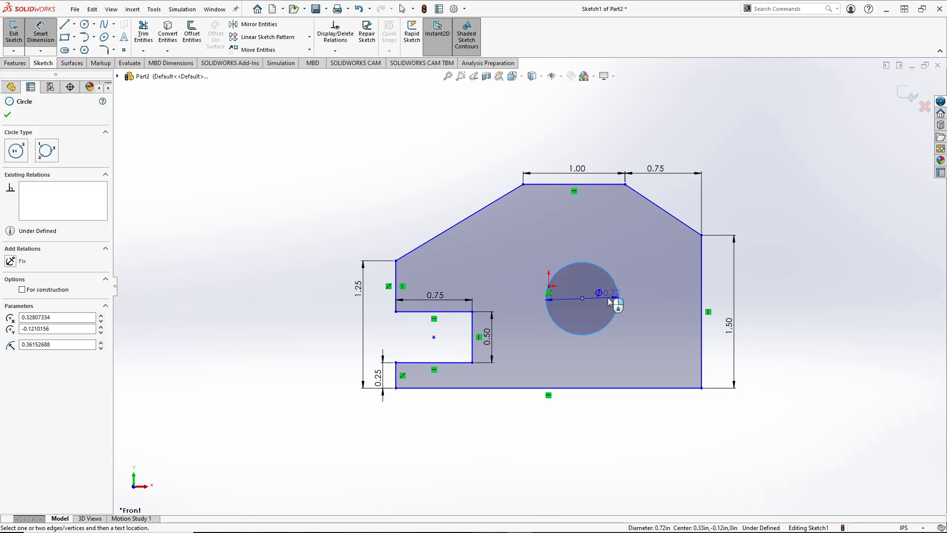
left_click(608, 297)
type("1")
key("Return")
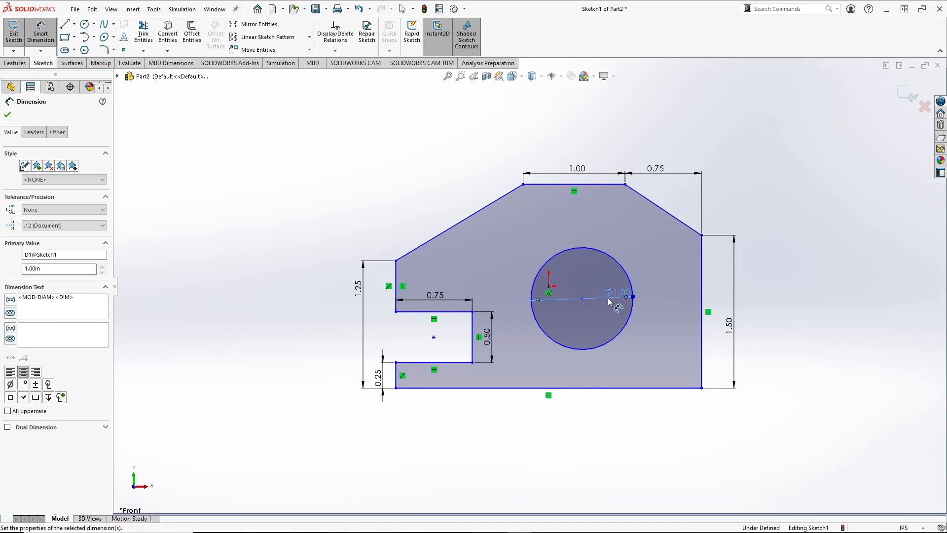
- Dimension the circle's center 1 in above the plate's bottom edge
left_click(627, 322)
left_click(641, 388)
left_click(651, 373)
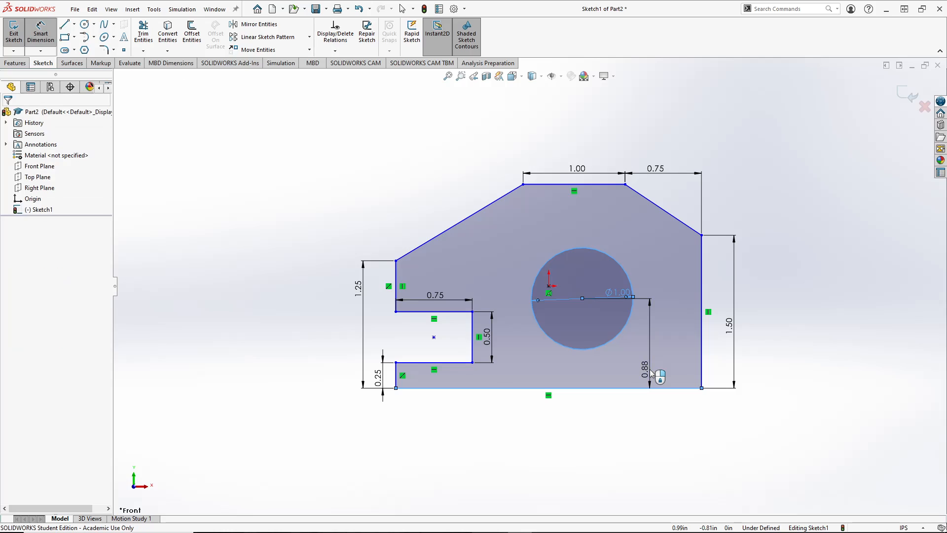
type("1")
key("Return")
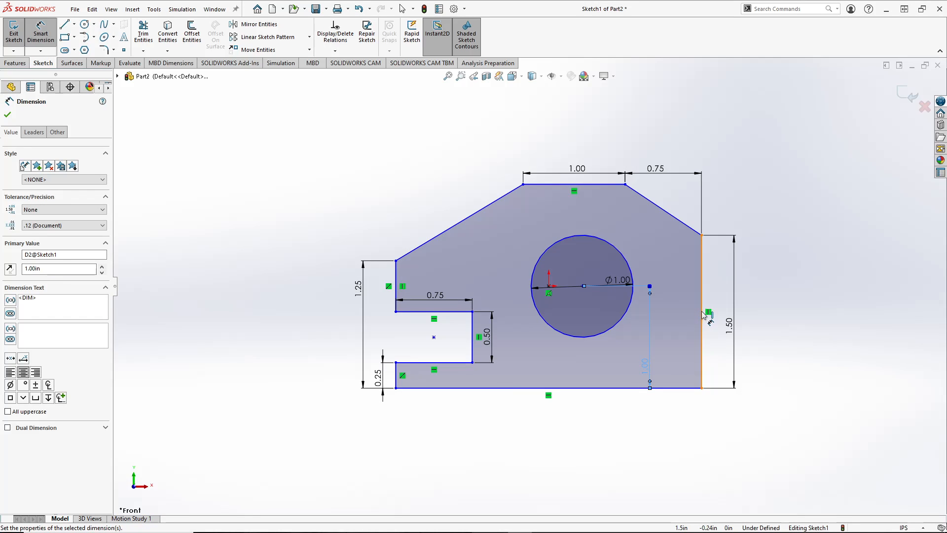
- Dimension the circle's center 1 in from the plate's right edge
left_click(702, 318)
left_click(628, 313)
left_click(621, 347)
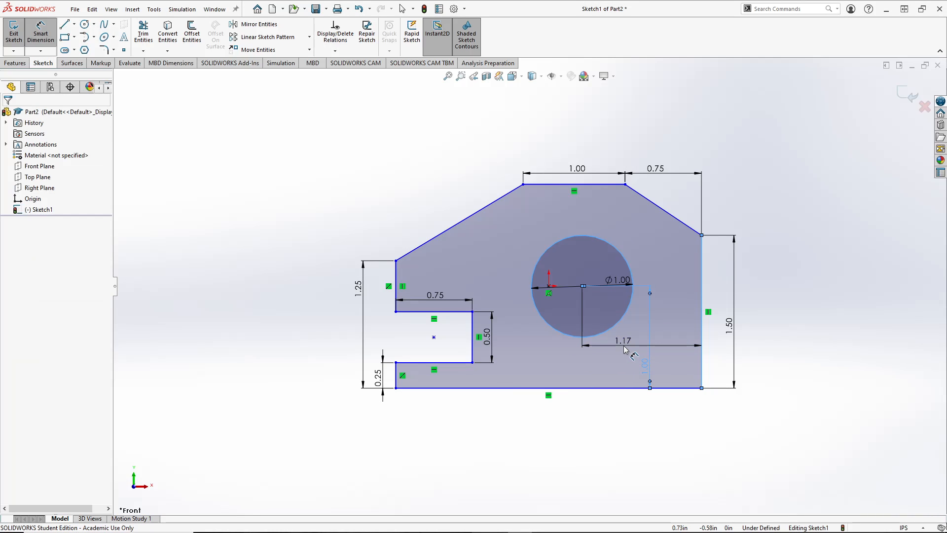
type("1")
key("Return")
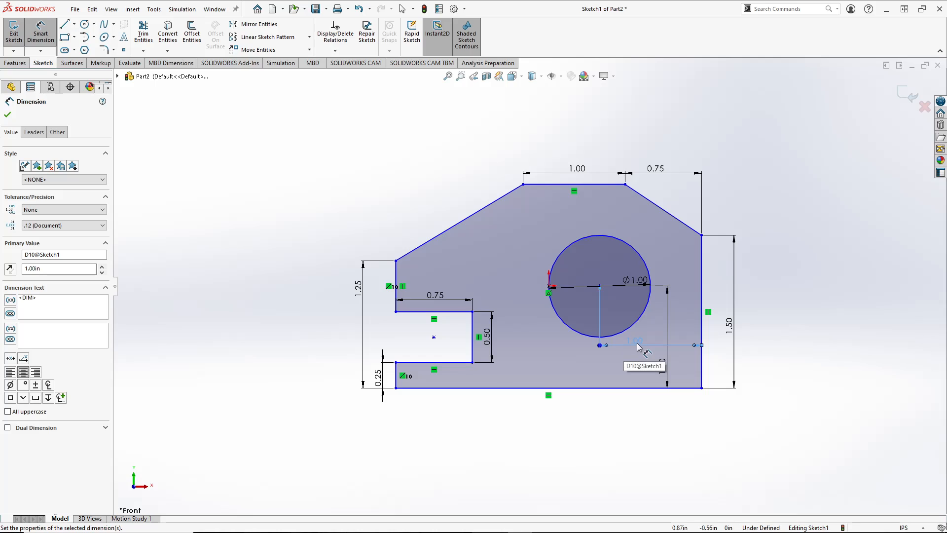
- Move the hole position, top edge and notch dimensions to clear spots outside the plate profile
left_click(642, 283)
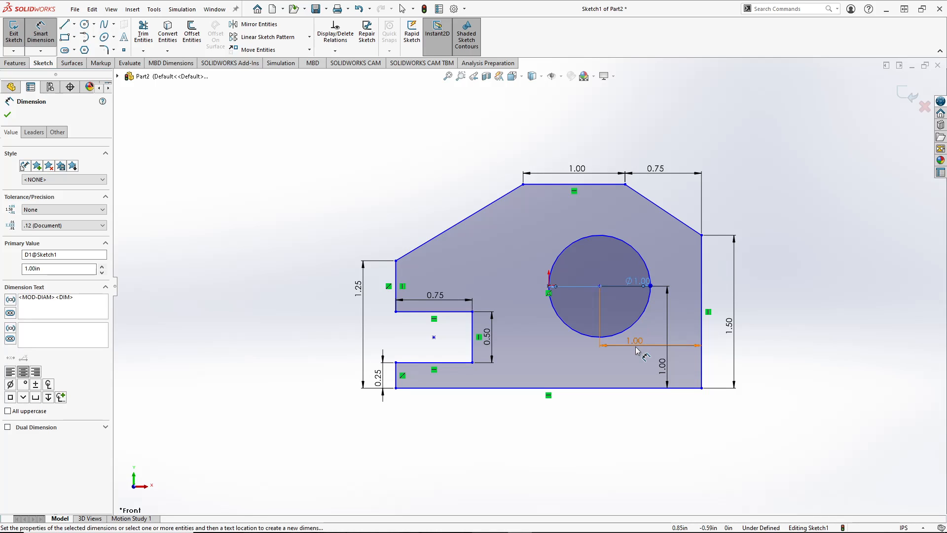
mouse_move(635, 346)
left_mouse_down()
mouse_move(662, 244)
mouse_move(660, 158)
left_mouse_up()
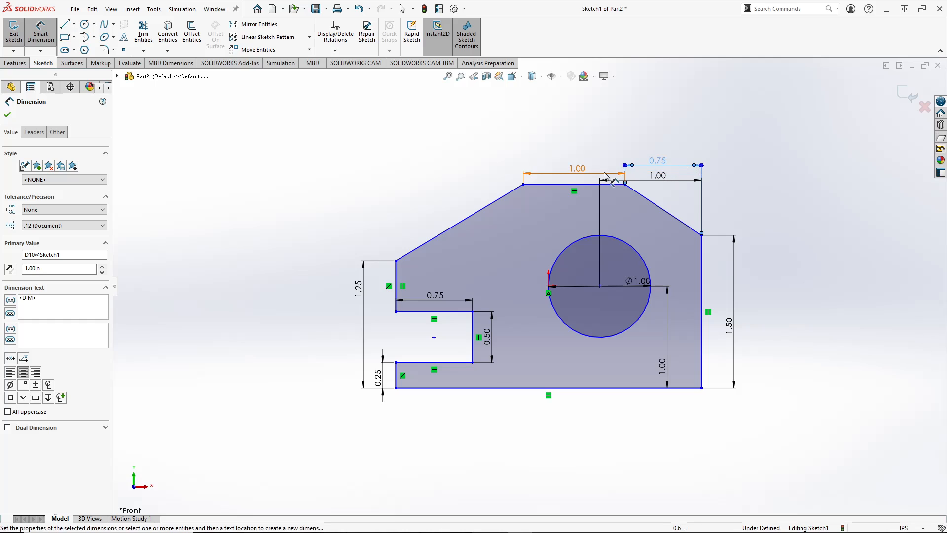
left_click_drag(579, 170, 583, 162)
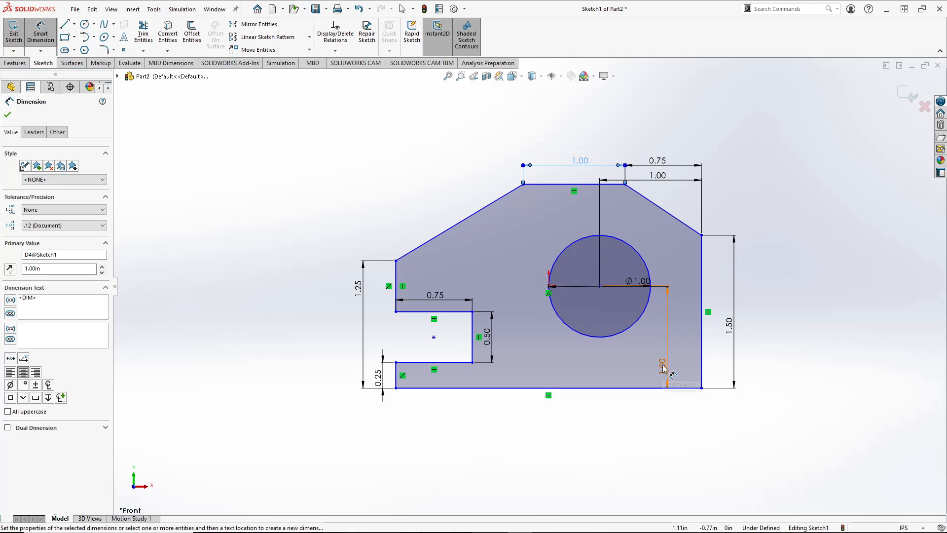
left_click_drag(665, 378, 714, 368)
left_click_drag(491, 338, 379, 347)
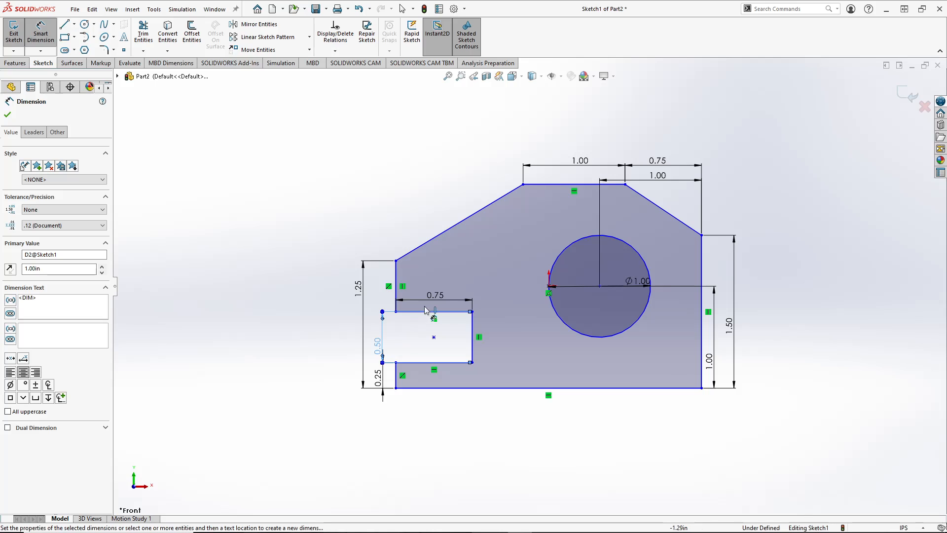
left_click_drag(435, 295, 443, 413)
key("Escape")
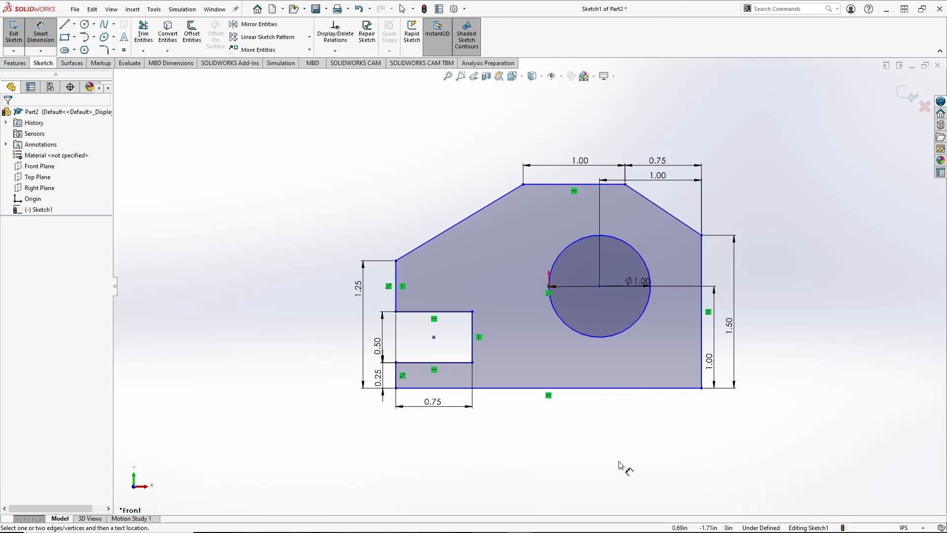
- Dimension the plate's bottom edge at 3 in, checking the sketch against the PDF drawing
key("alt+Tab")
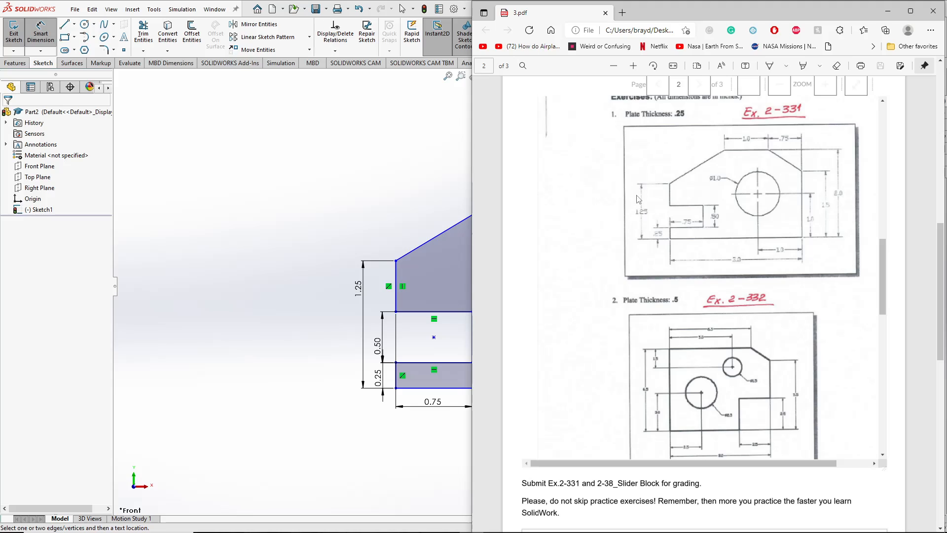
left_click(387, 192)
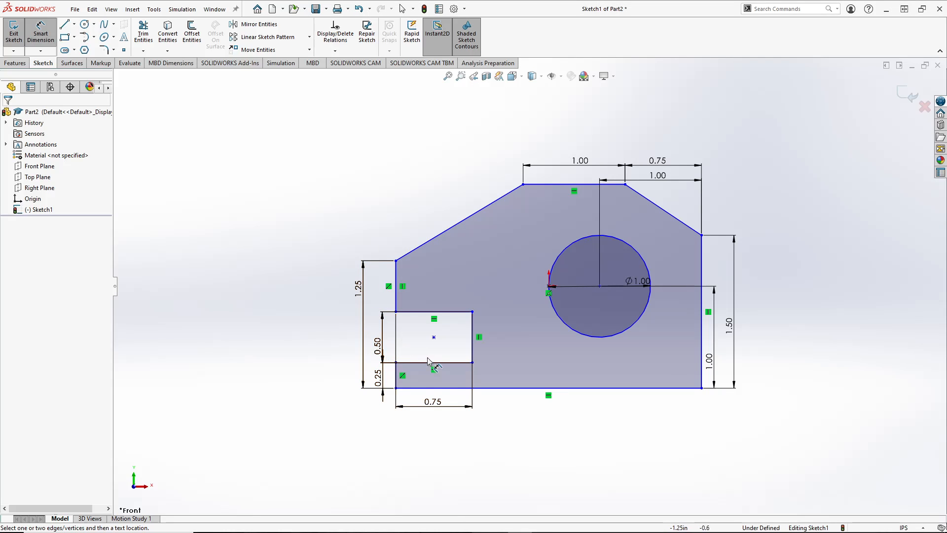
left_click(513, 403)
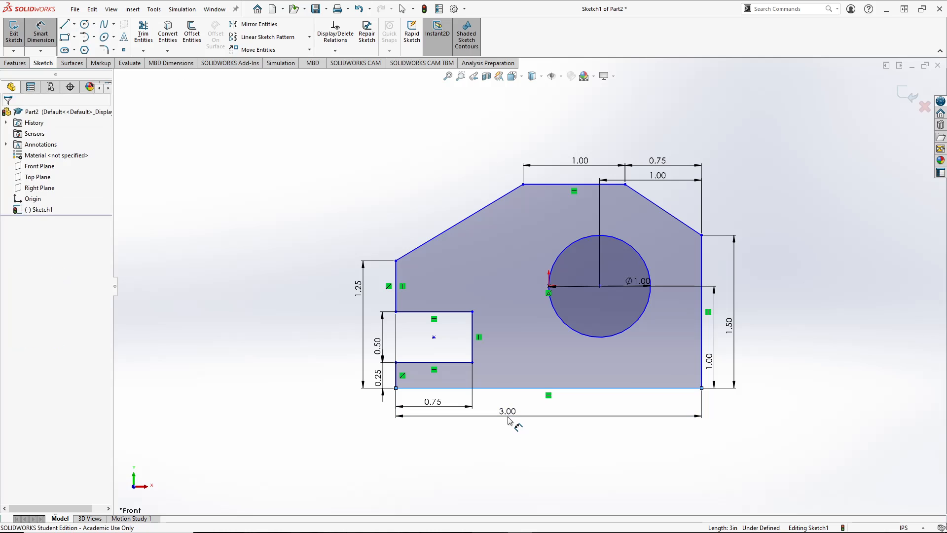
left_click(514, 419)
key("Return")
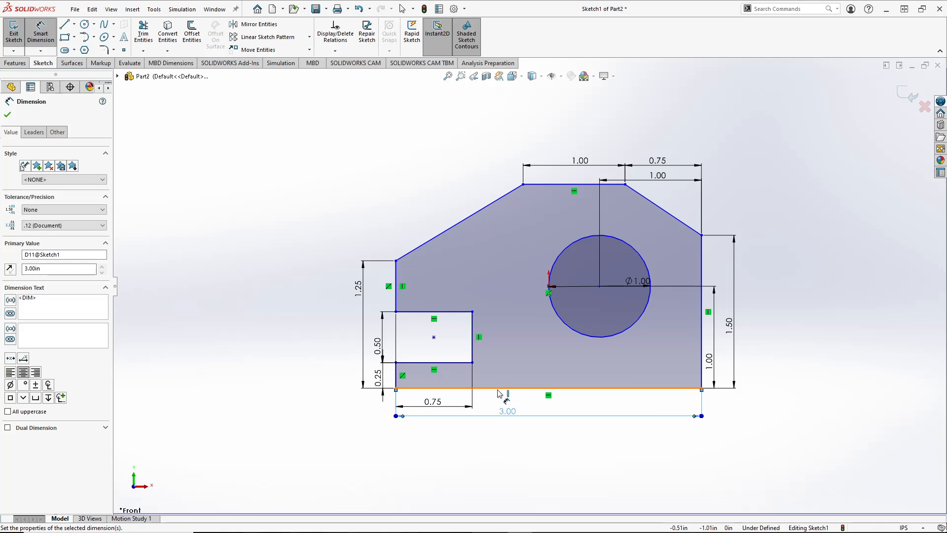
key("alt+Tab")
key("alt+Tab")
key("Escape")
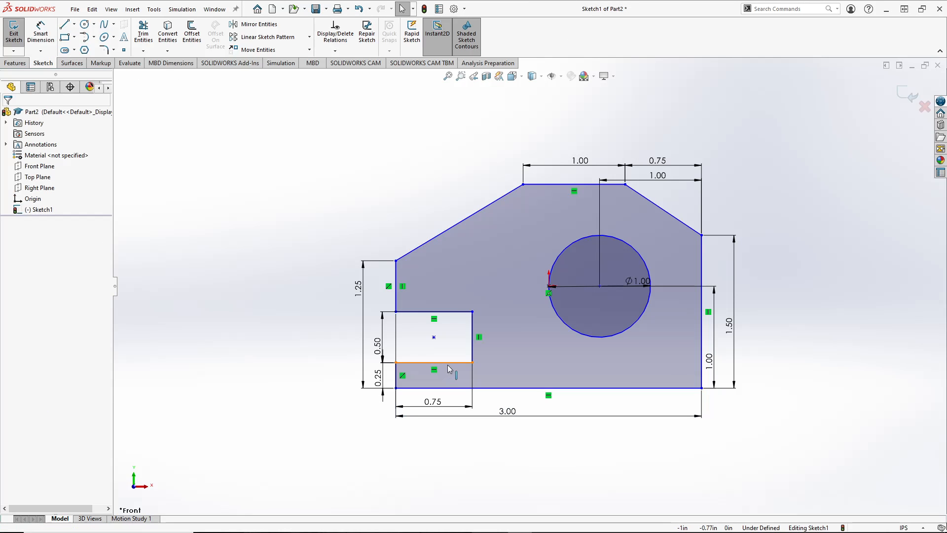
- Try an Equal relation between the notch's upper and lower edges, and undo it
left_click(449, 363)
left_click(448, 312)
left_click(448, 312, "ctrl")
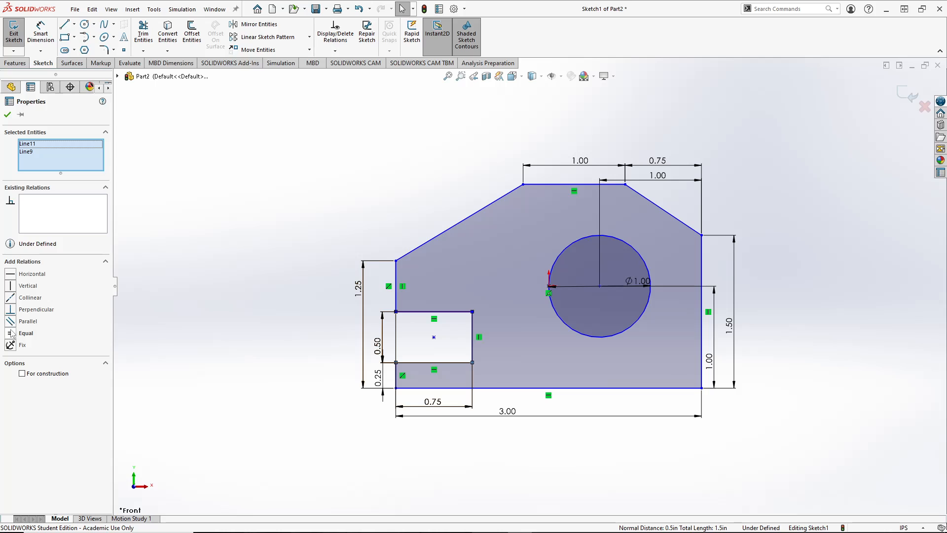
left_click(11, 333)
left_click(272, 321)
key("ctrl+z")
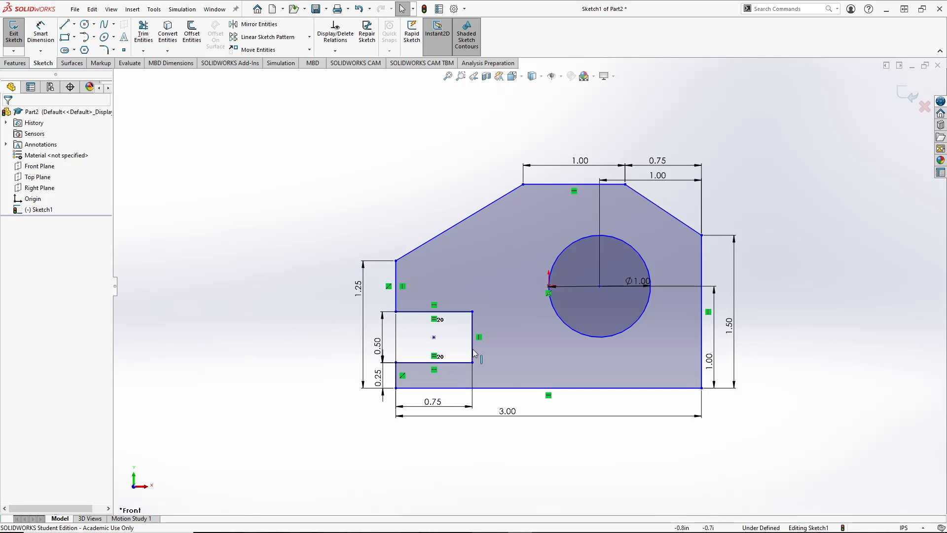
- Check the PDF drawing and dimension the plate's overall height at 2 in from the bottom edge to the top edge, outside the profile
key("alt+Tab")
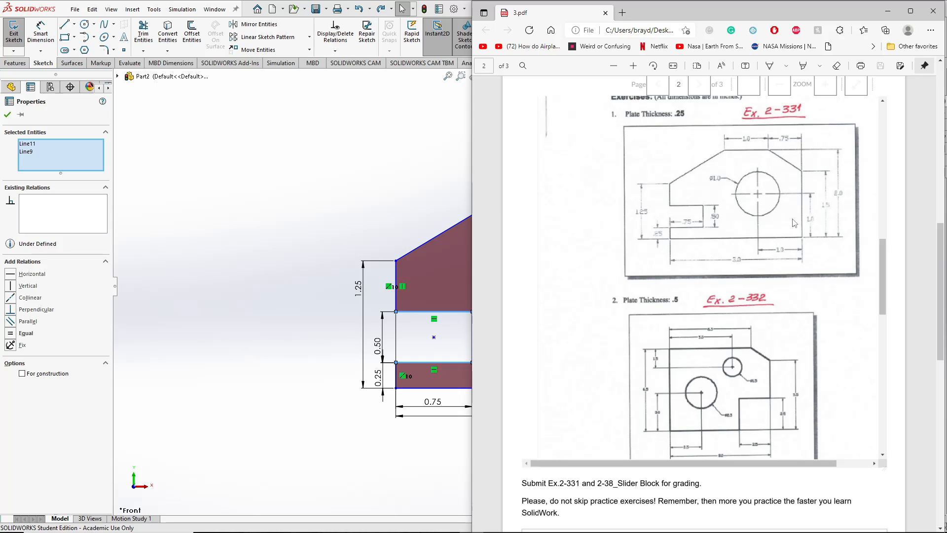
left_click(443, 182)
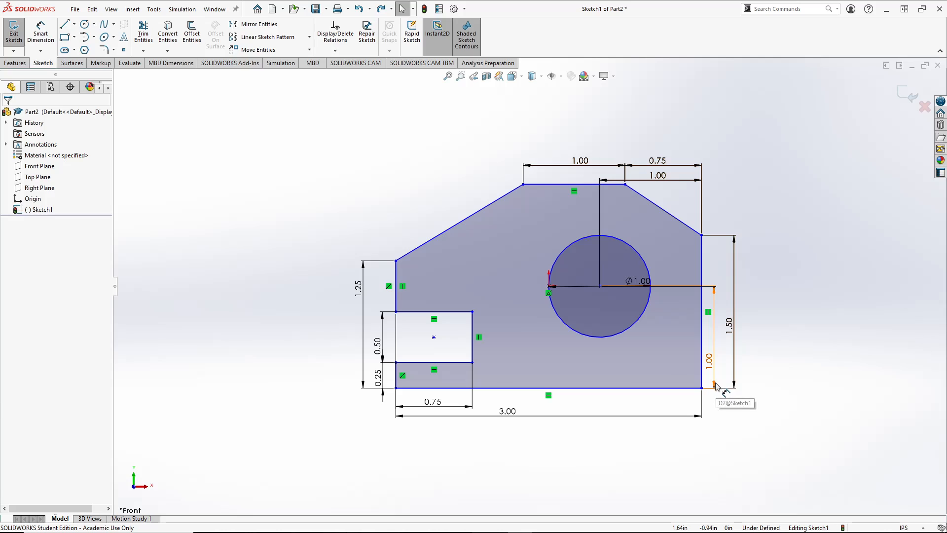
left_click(43, 38)
left_click(621, 186)
left_click(699, 388)
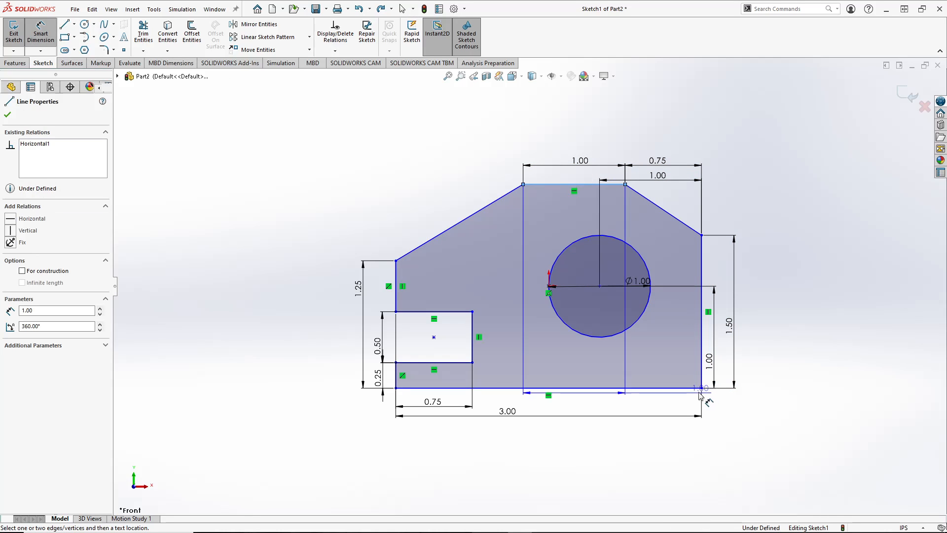
left_click(744, 363)
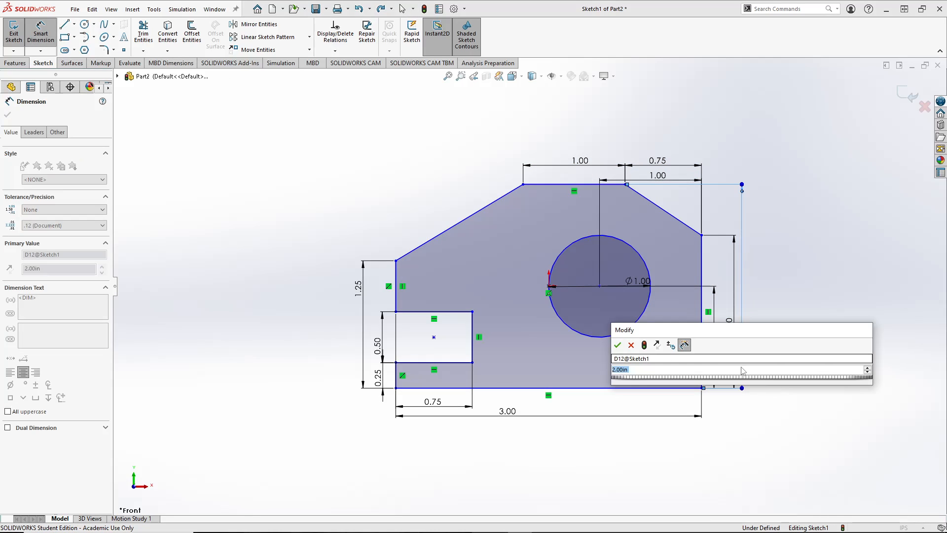
key("Return")
left_click_drag(738, 352, 741, 323)
left_click(789, 341)
- Compare the sketch with the PDF drawing and run Fully Define Sketch on all entities in the sketch
key("alt+Tab")
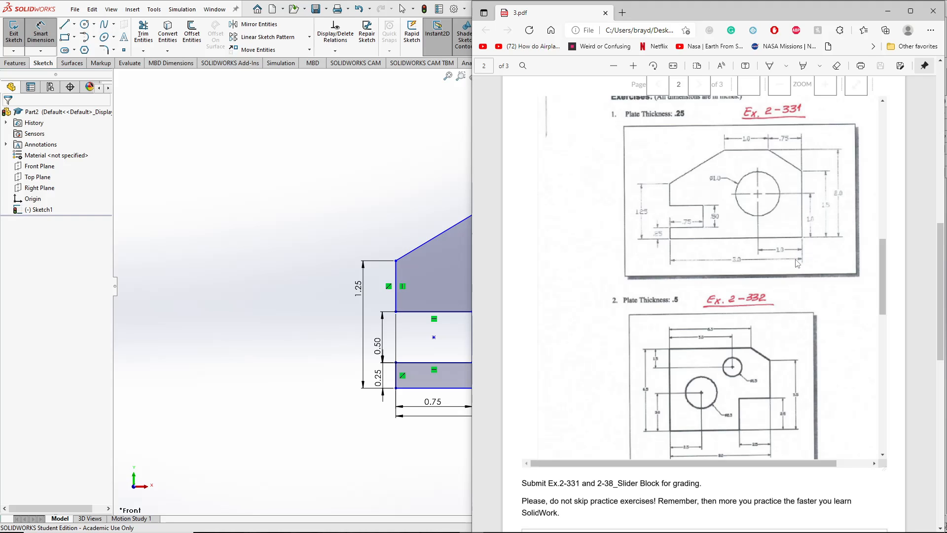
left_click(453, 176)
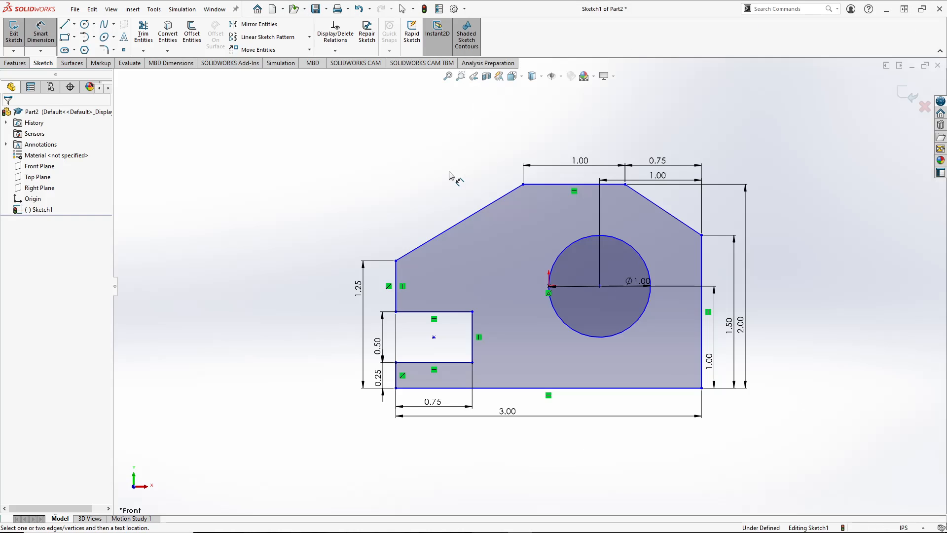
left_click(335, 50)
left_click(356, 86)
left_click(56, 168)
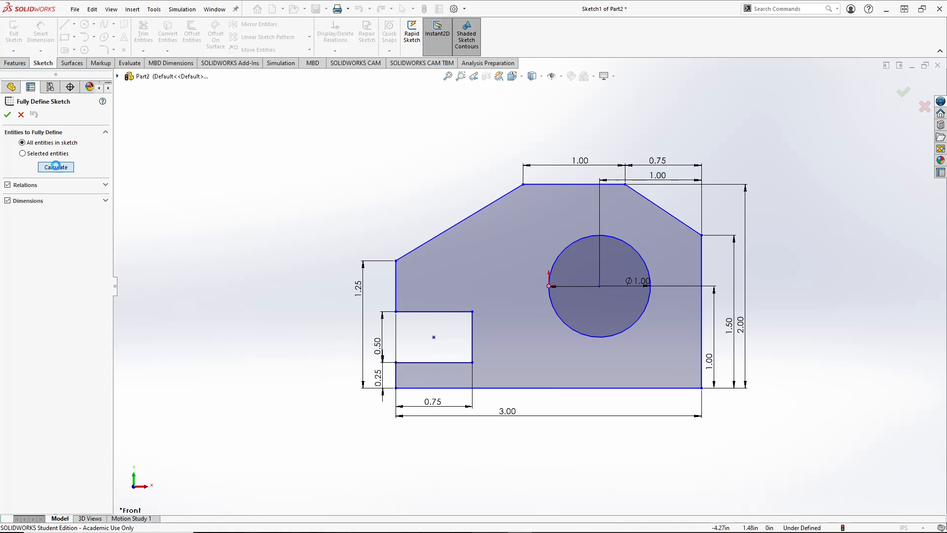
scroll(385, 349, "down", 3)
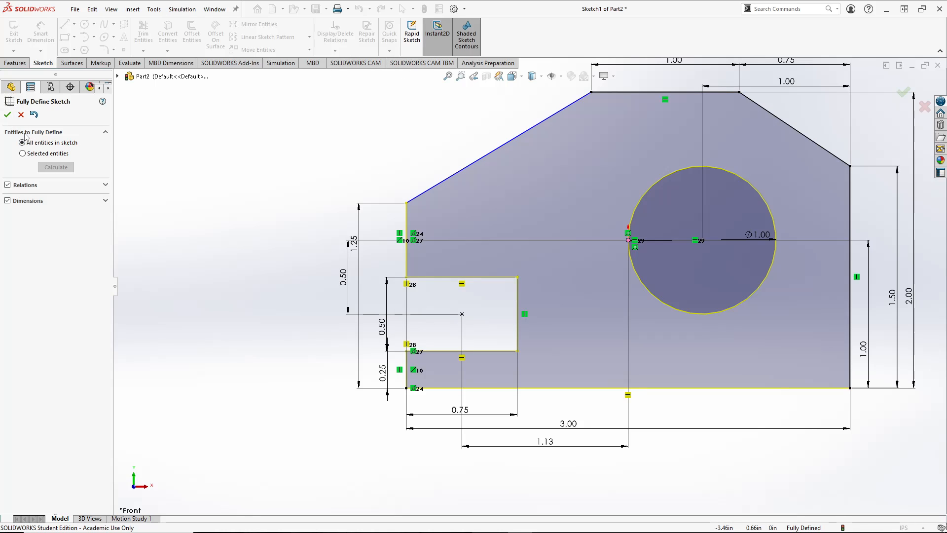
left_click(7, 116)
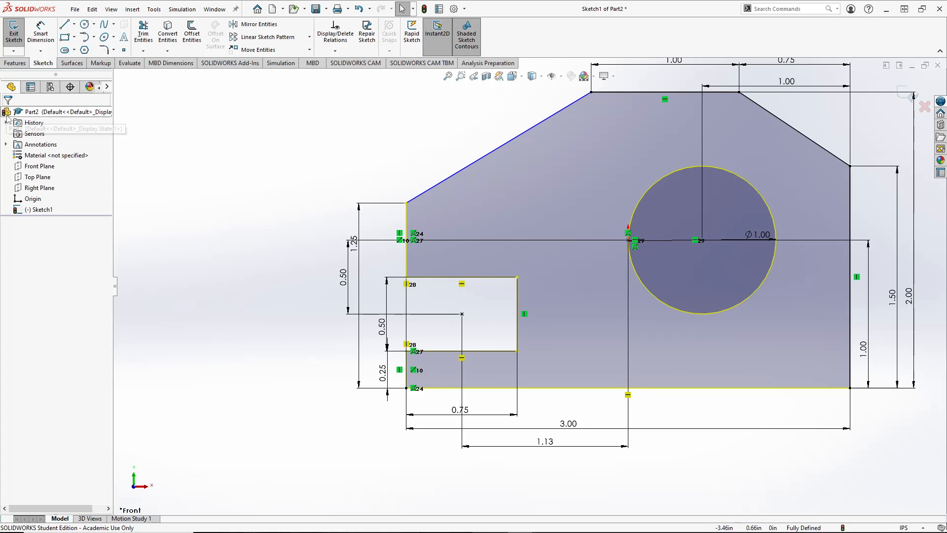
- Recalculate the sketch's relations and dimensions with a second Fully Define Sketch pass and accept it
left_click(335, 51)
left_click(348, 88)
left_click(60, 167)
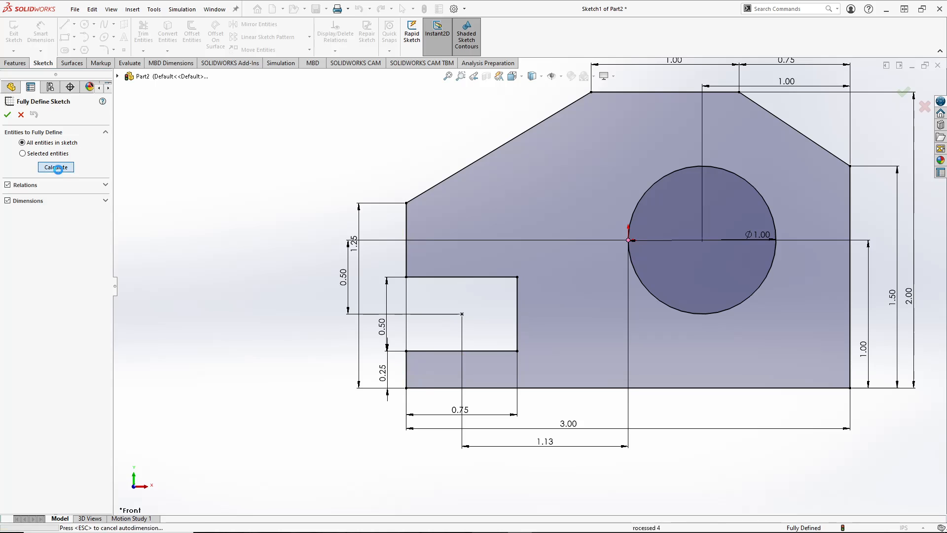
scroll(626, 222, "up", 3)
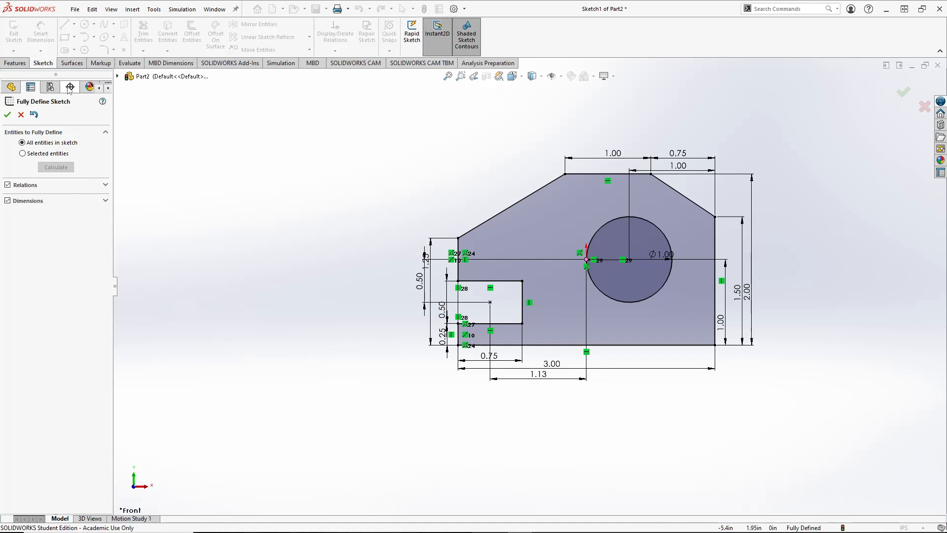
left_click(7, 115)
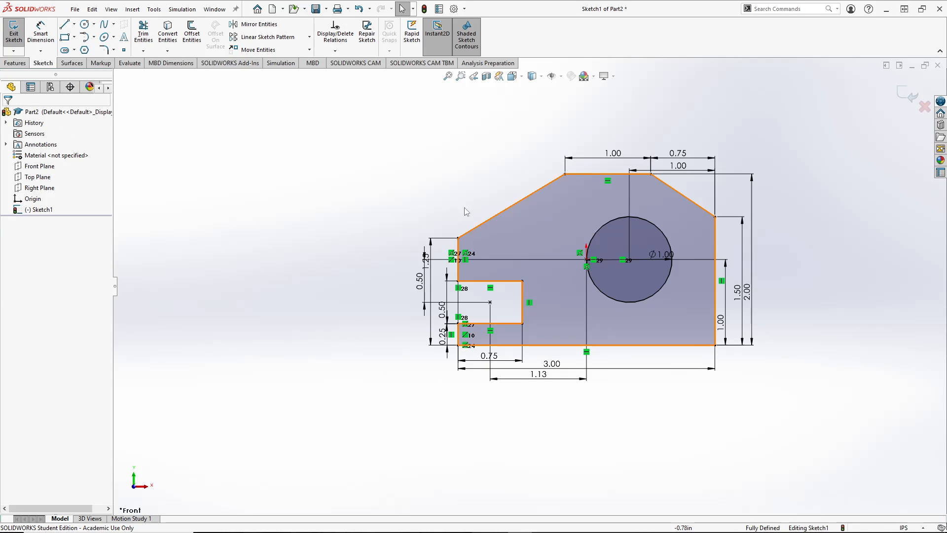
- Look up the Ex. 2-331 plate thickness in the PDF and start an Extruded Boss/Base using the plate region, excluding the hole
left_click(15, 62)
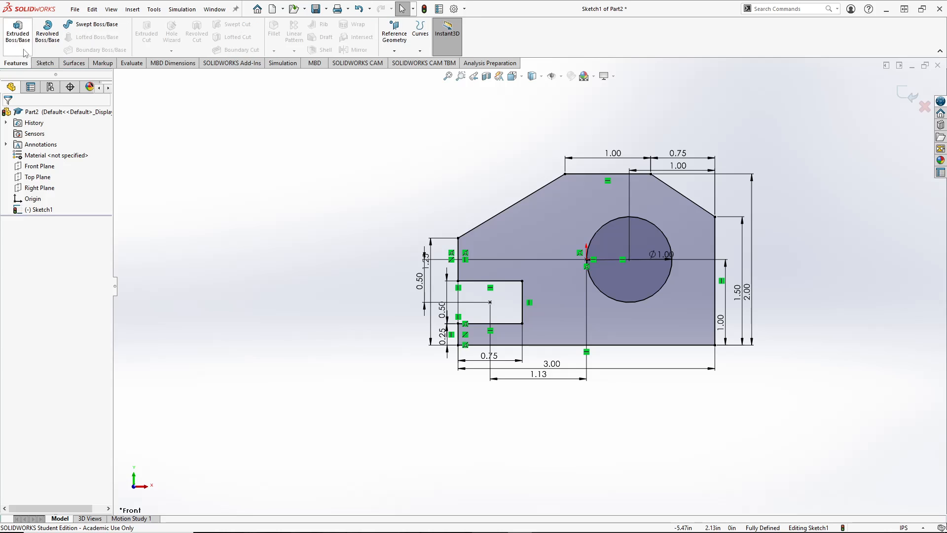
key("alt+Tab")
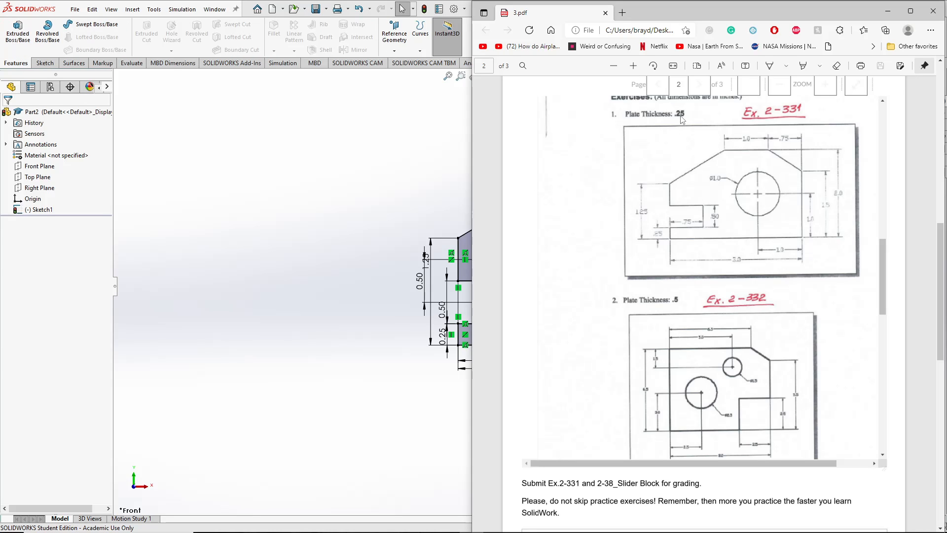
left_click(312, 137)
left_click(20, 43)
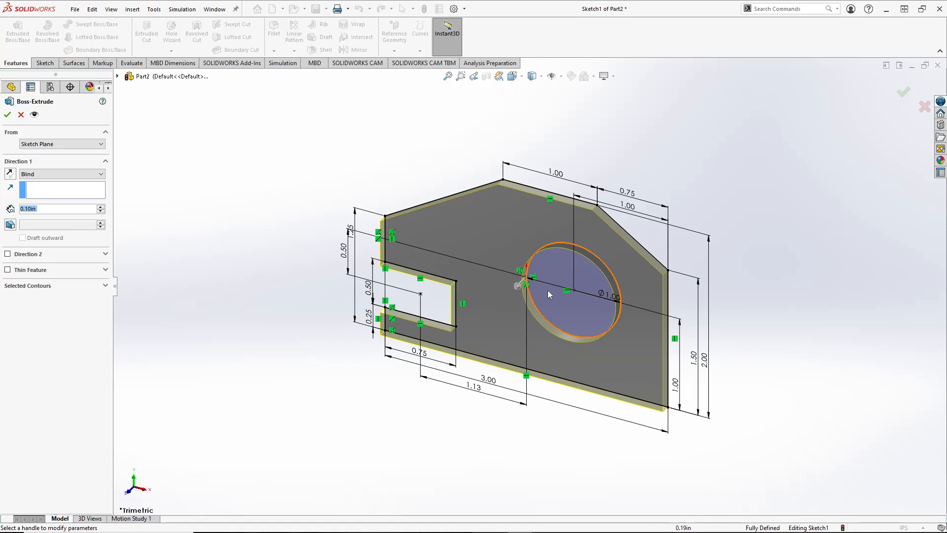
left_click(557, 277)
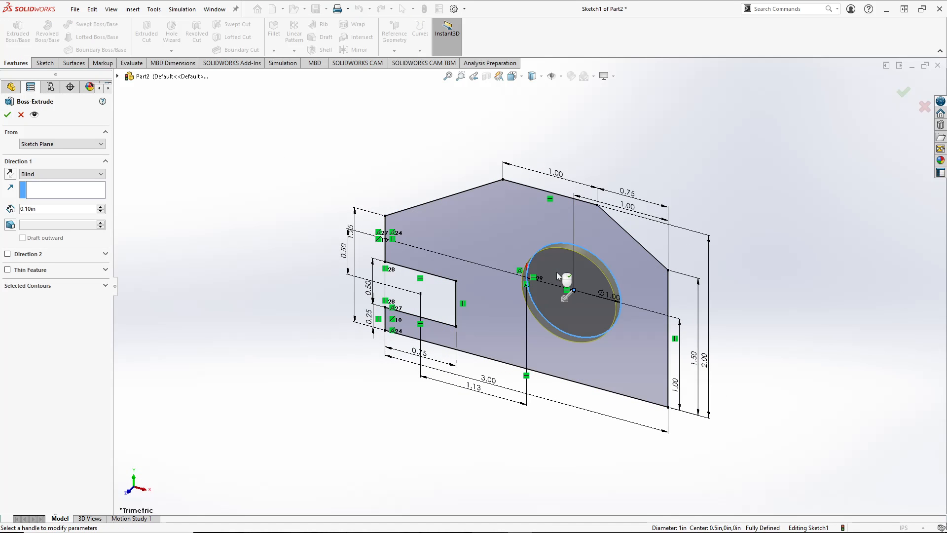
left_click(532, 229)
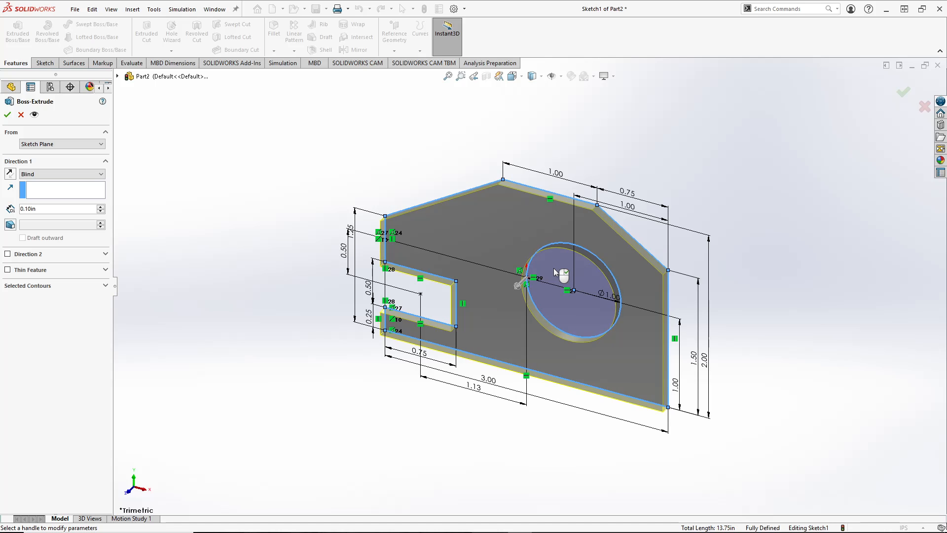
middle_click_drag(554, 268, 632, 269)
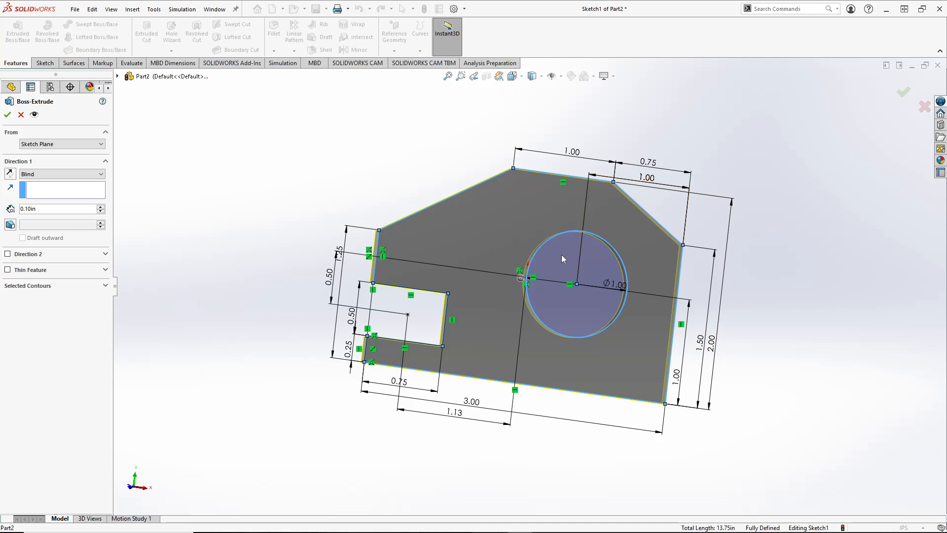
middle_click_drag(803, 215, 728, 244)
left_click(540, 265)
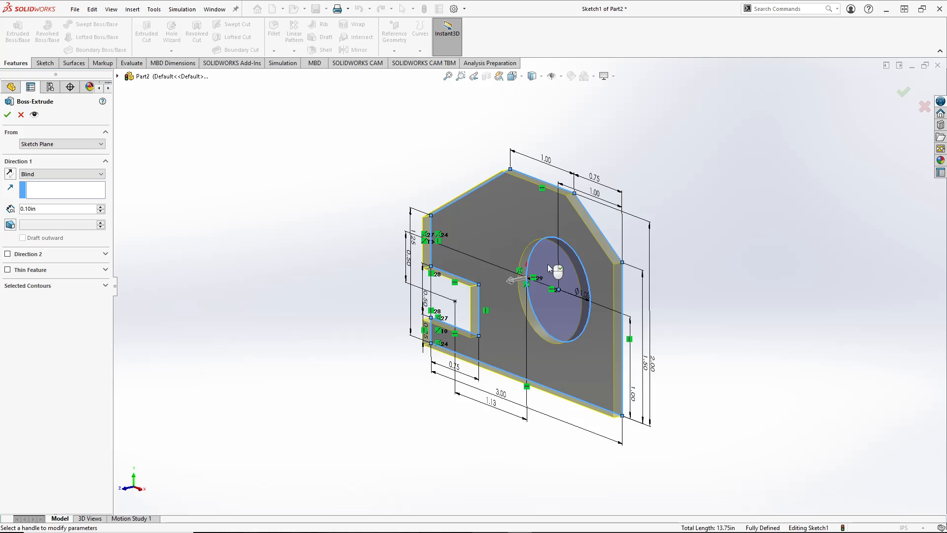
left_click(549, 264)
left_click(549, 263)
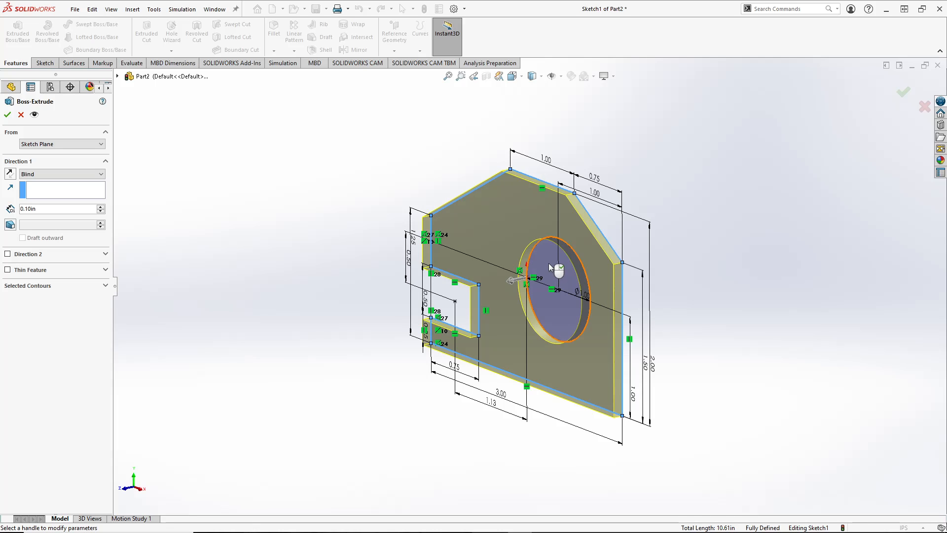
left_click(549, 263)
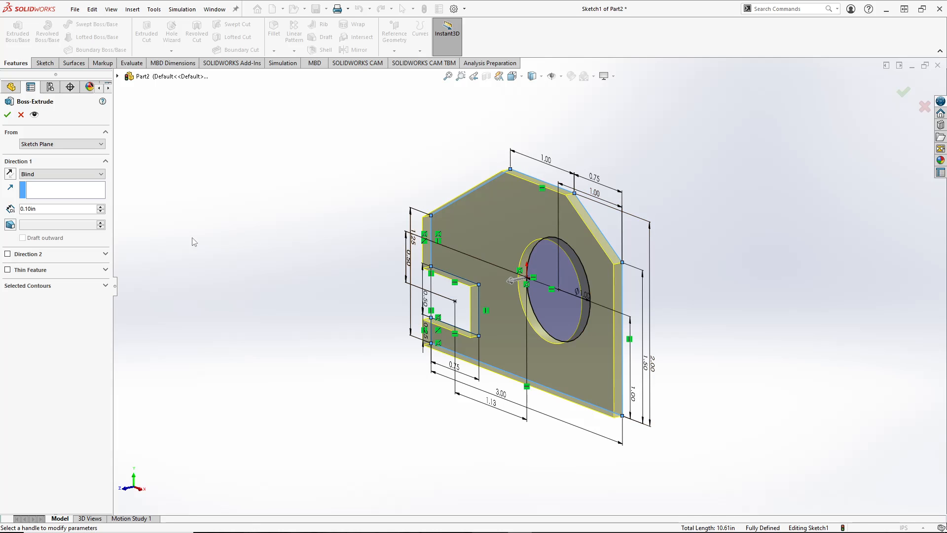
- Set the blind extrusion depth to 0.25 in and finish the plate
key("BackSpace")
key("BackSpace")
key("BackSpace")
key("BackSpace")
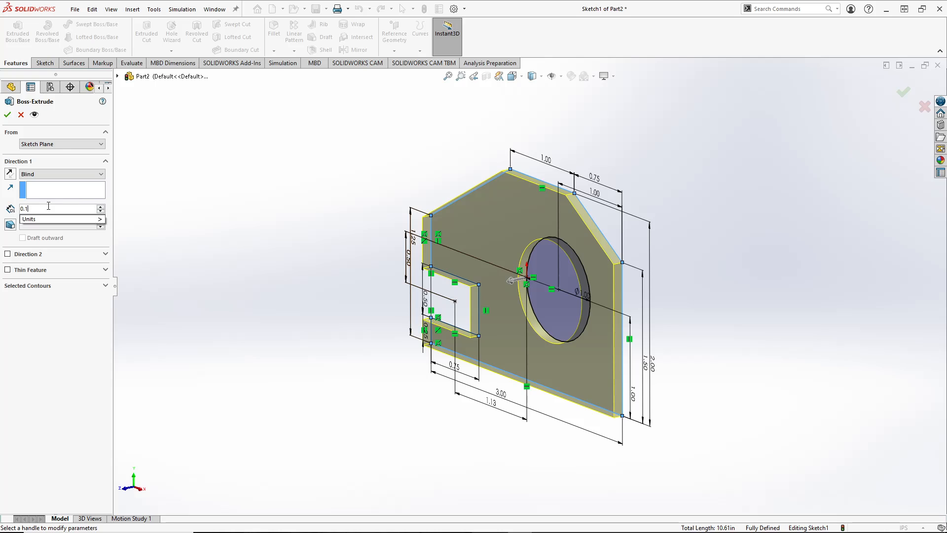
type(".25")
key("Return")
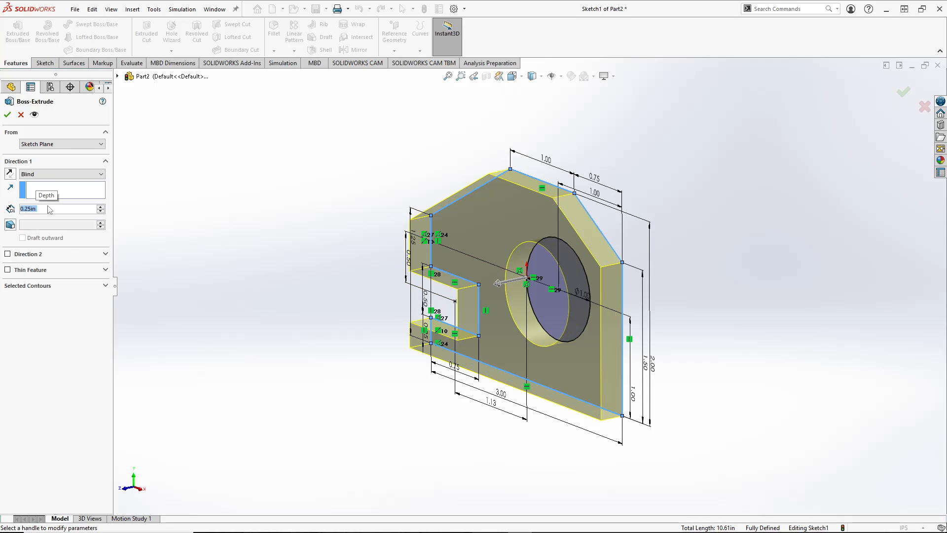
left_click(7, 116)
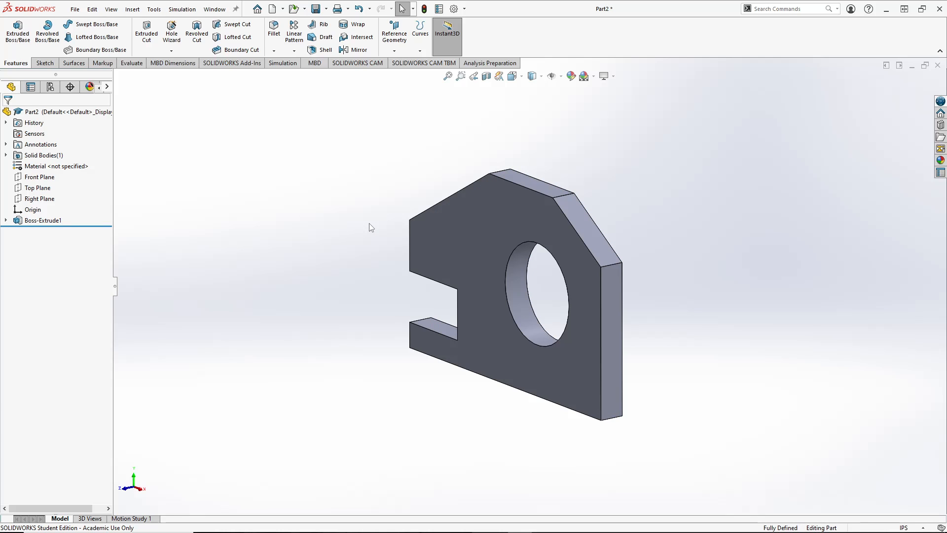
- Inspect the extruded plate and create a new part document
middle_click_drag(385, 233, 467, 226)
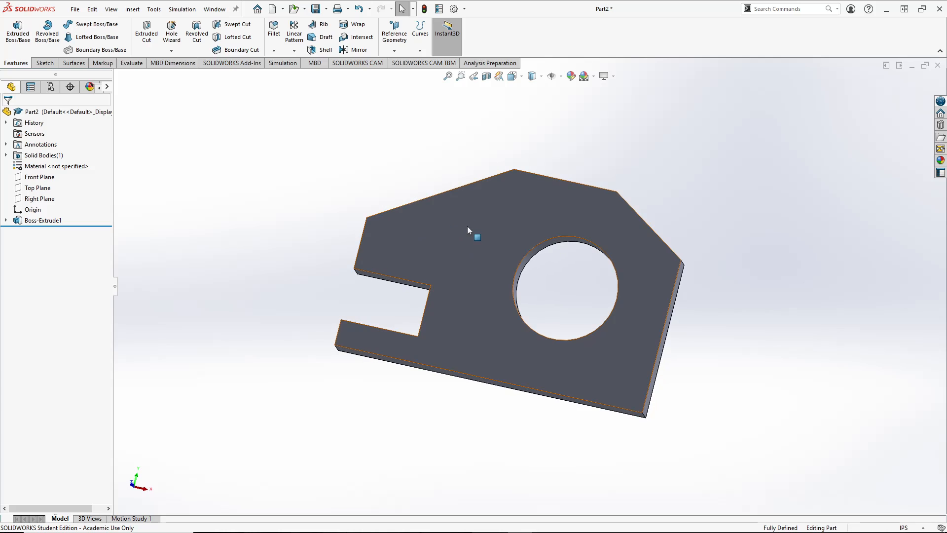
left_click(75, 9)
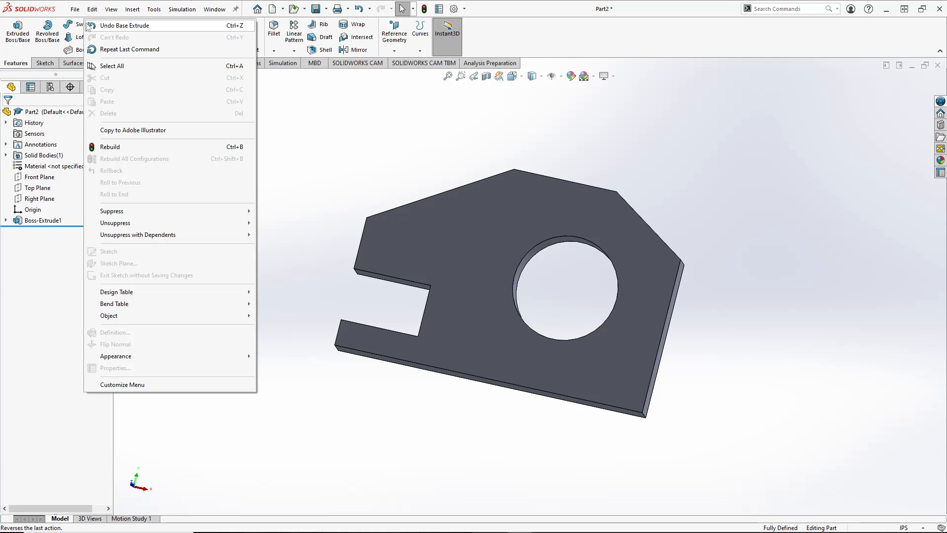
left_click(90, 25)
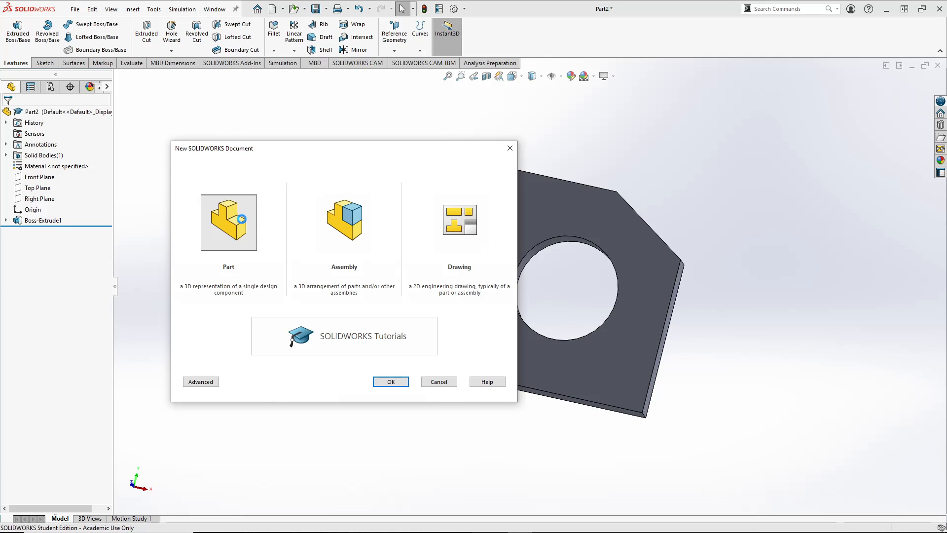
- Look up the plate outline dimensions of the Ex. 2-332 drawing in the PDF and return to the new part
key("alt+Tab")
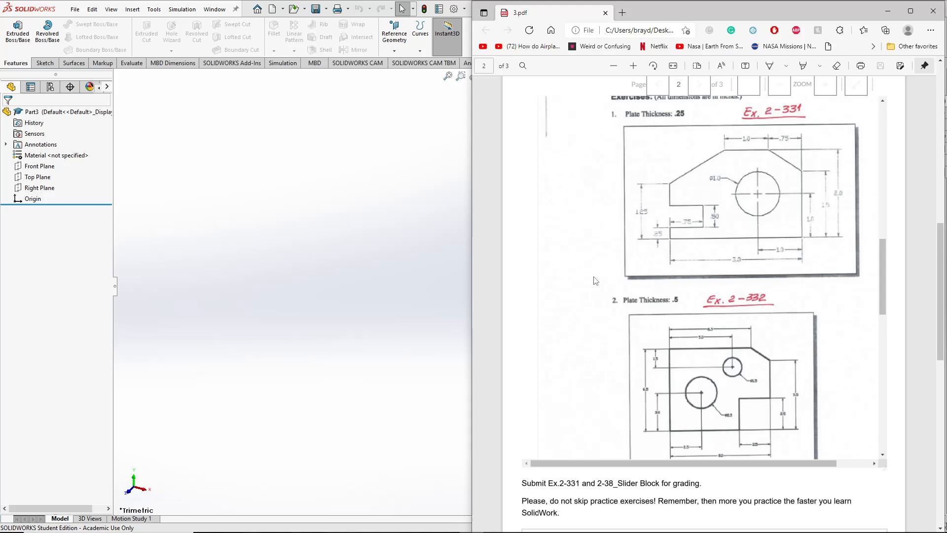
scroll(693, 290, "down", 1)
scroll(693, 291, "up", 1)
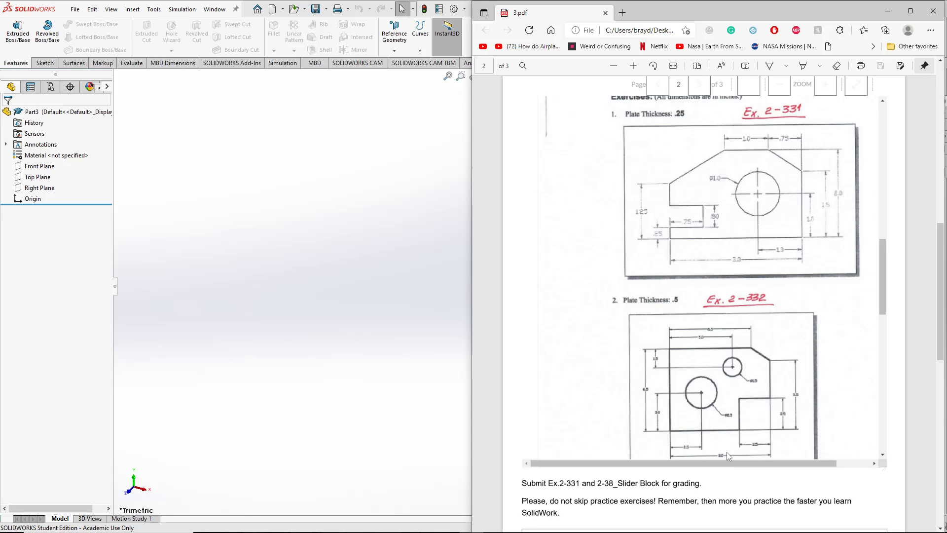
scroll(727, 452, "down", 2)
scroll(745, 434, "up", 2)
key("super+Up")
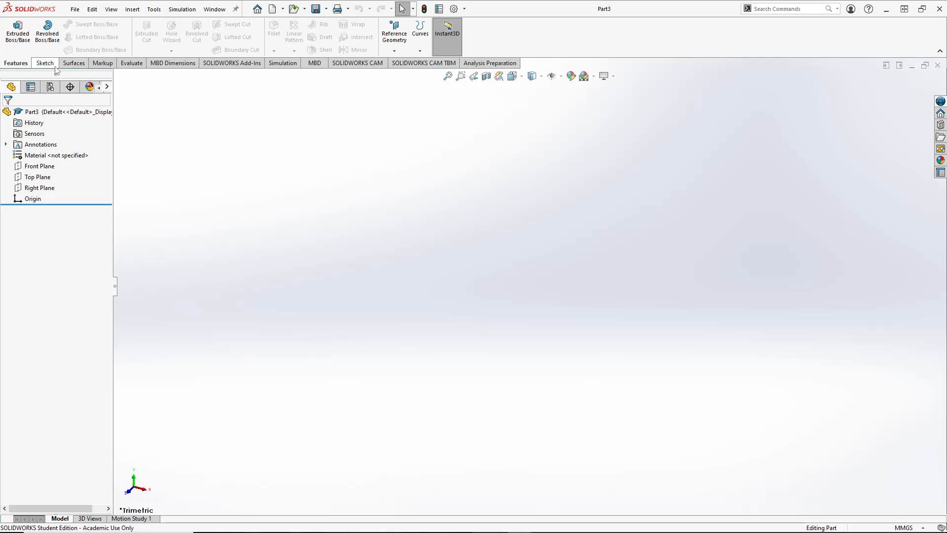
- Sketch a center rectangle about 169 mm wide on the Front Plane, centered on the origin
left_click(43, 62)
left_click(13, 30)
left_click(668, 233)
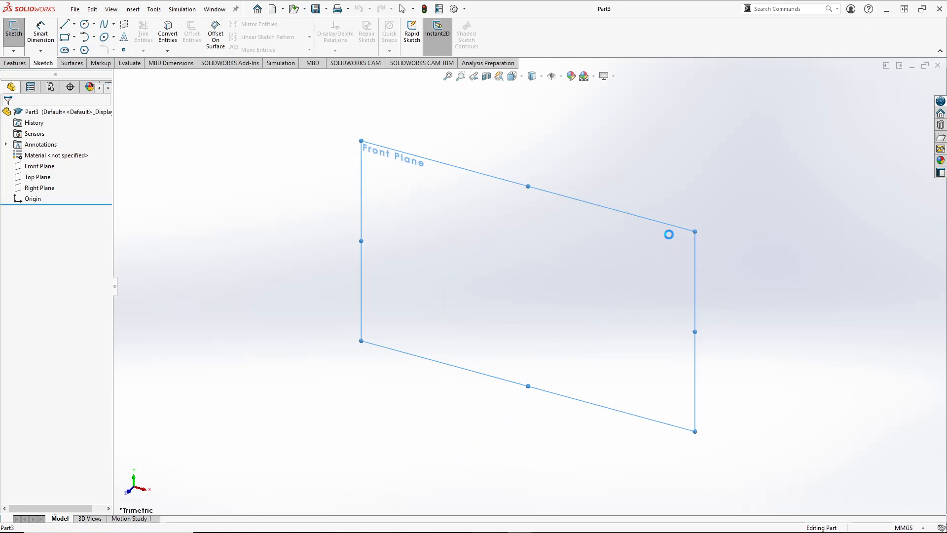
left_click(74, 37)
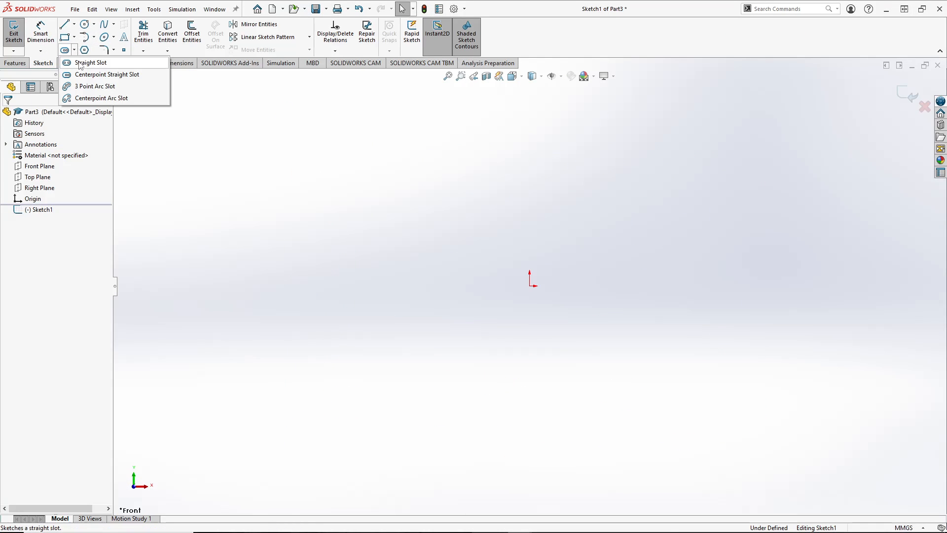
left_click(77, 62)
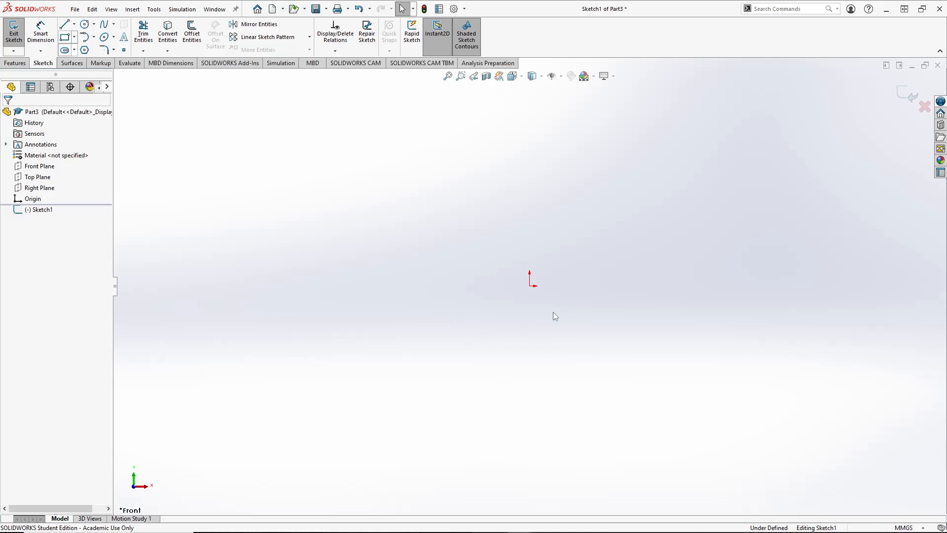
left_click(529, 285)
left_click(768, 433)
- Dimension the rectangle's bottom edge, switch the document units to IPS, and reopen the sketch for editing
left_click(43, 42)
left_click(508, 433)
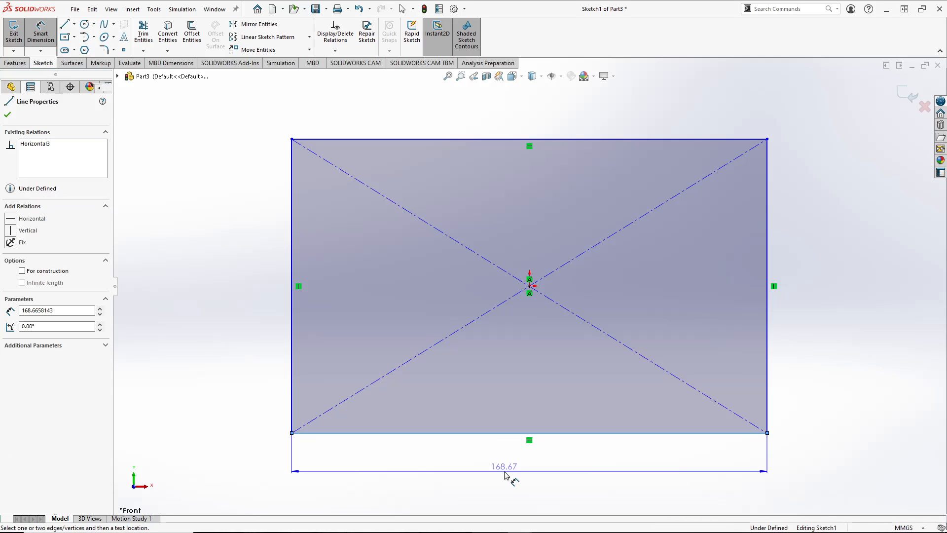
left_click(505, 475)
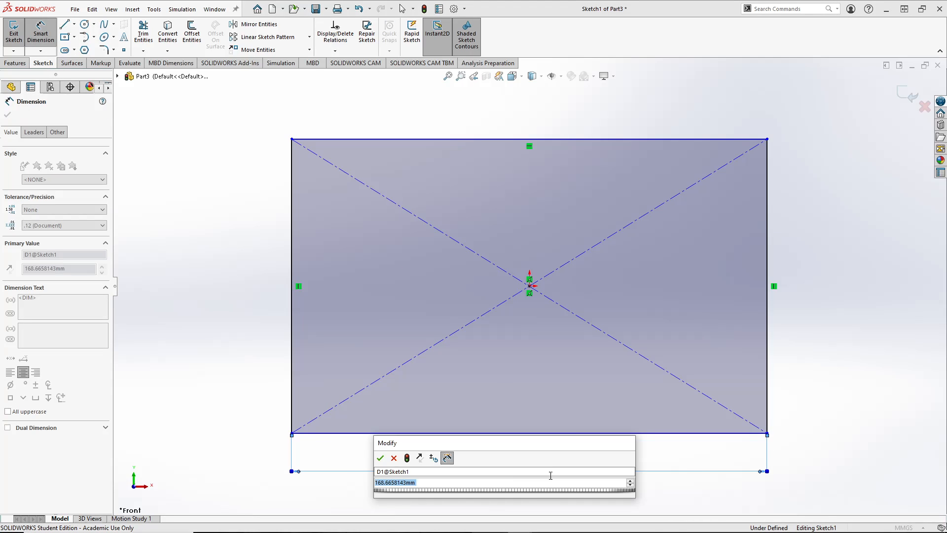
left_click(921, 528)
left_click(888, 498)
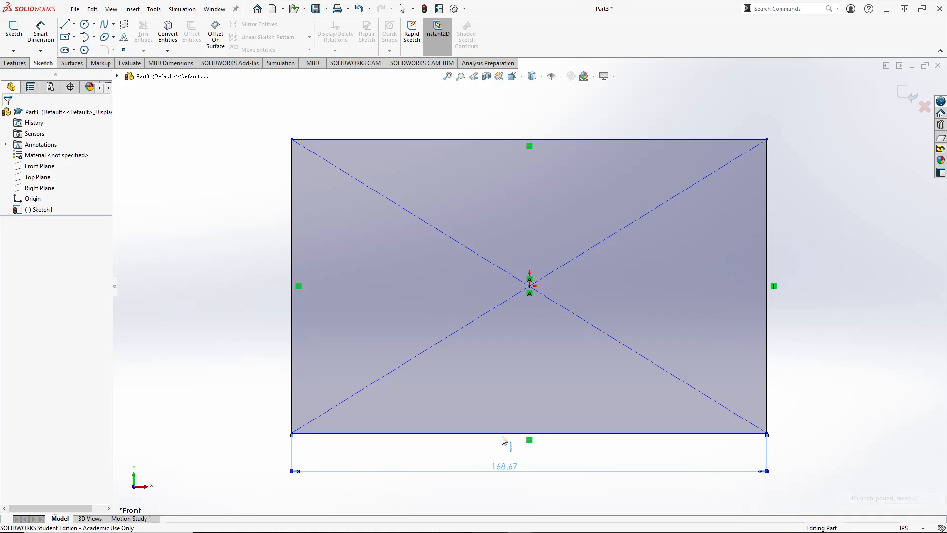
double_click(399, 433)
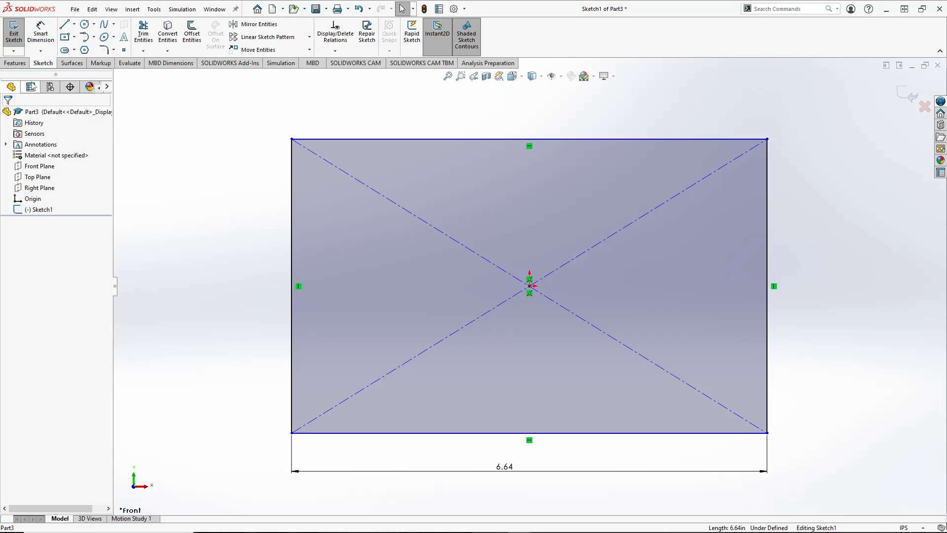
- Set the rectangle's width to 8 in and dimension its left edge as 6.5 in high
left_click(41, 38)
double_click(512, 467)
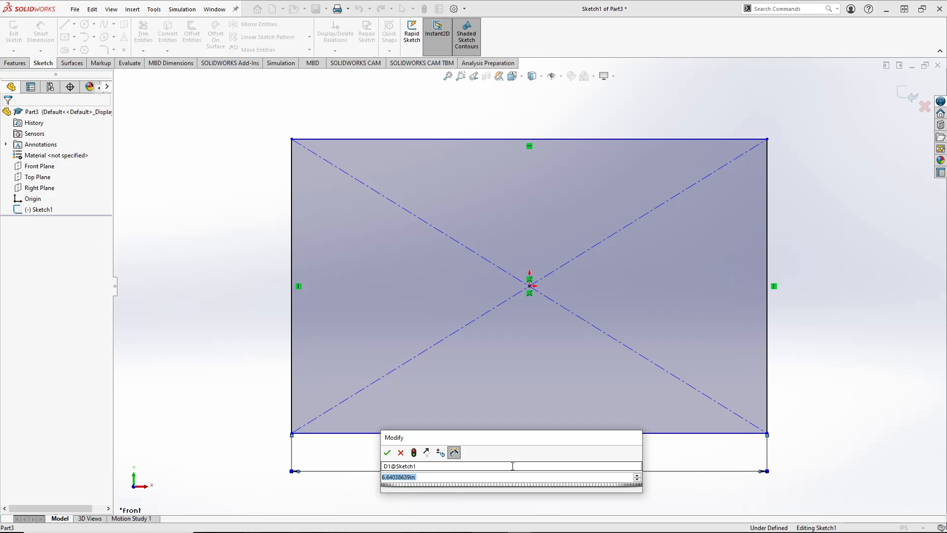
type("8")
key("Return")
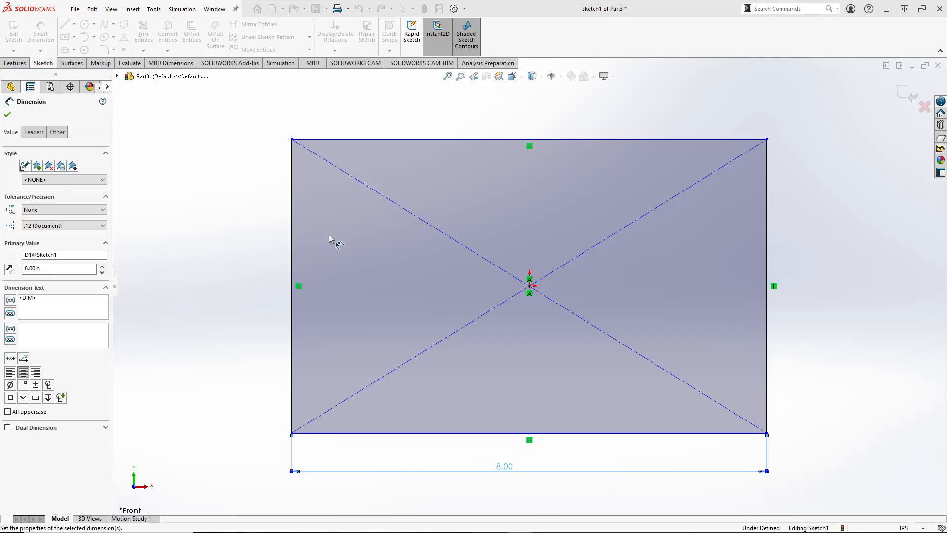
left_click(291, 269)
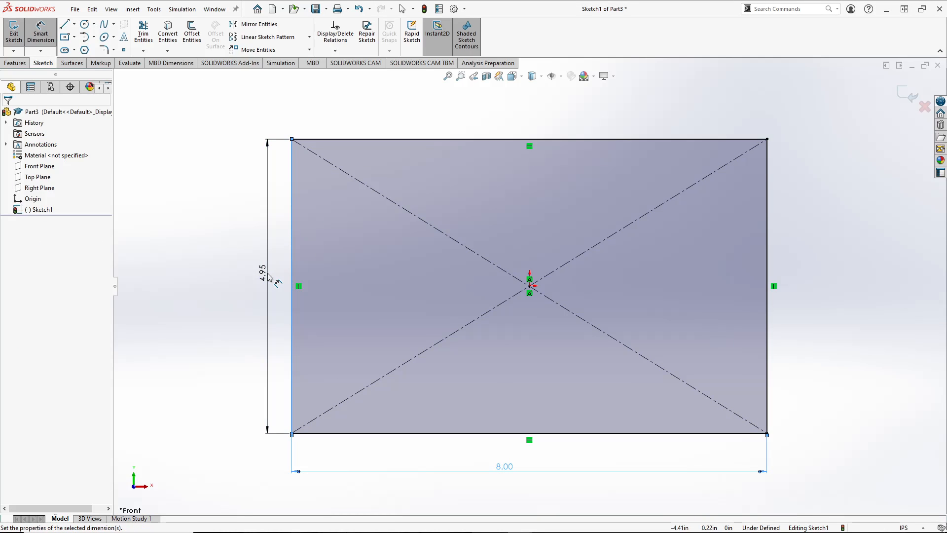
left_click(268, 274)
type("6.5")
key("Return")
- Check the Ex. 2-332 drawing in the PDF and sketch a diagonal line across the rectangle's upper-right corner, from top edge to right edge
key("alt+Tab")
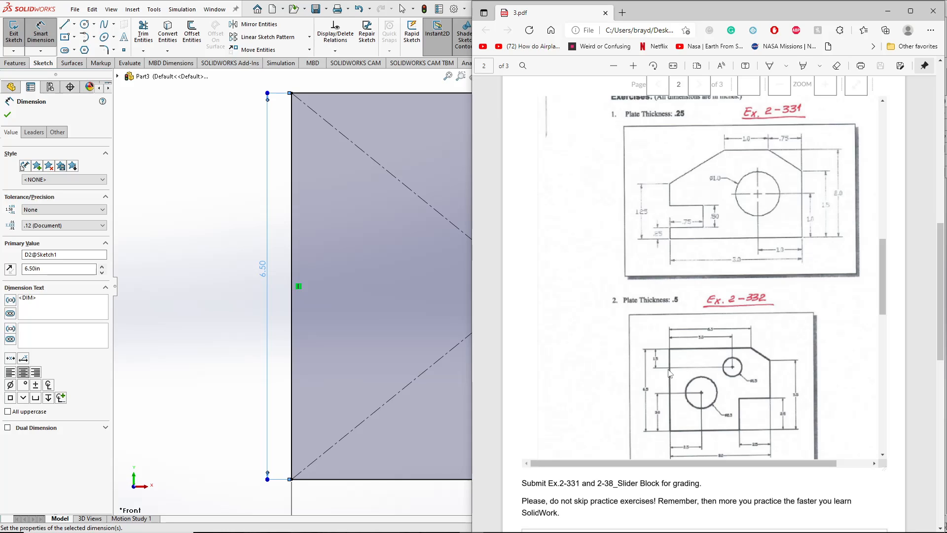
left_click(244, 318)
key("l")
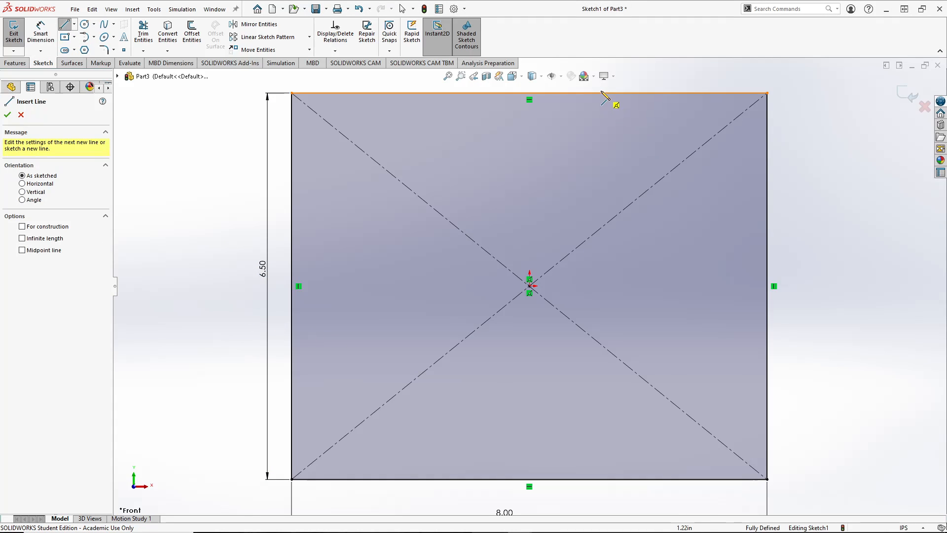
left_click(601, 93)
left_click(768, 195)
key("Escape")
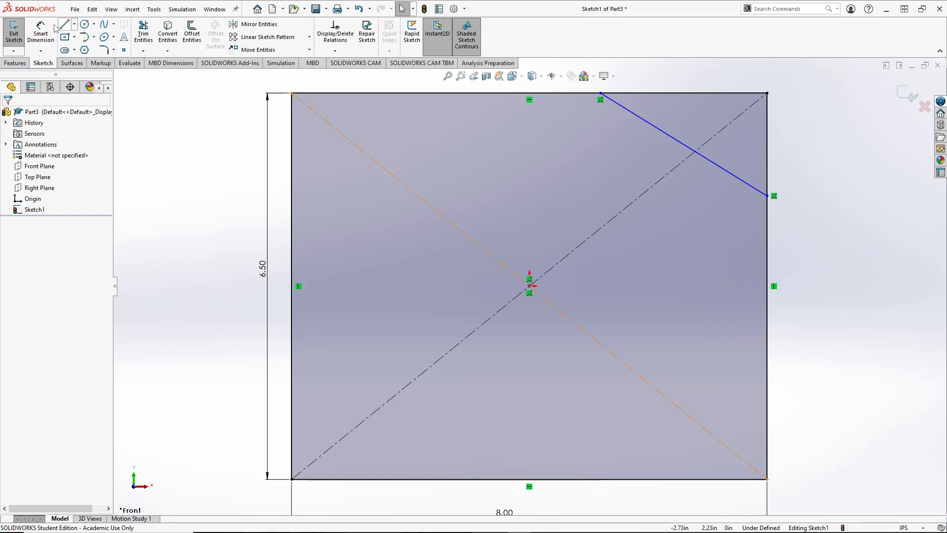
- Dimension the diagonal's upper endpoint 6.5 in from the rectangle's left edge
left_click(41, 34)
left_click(601, 94)
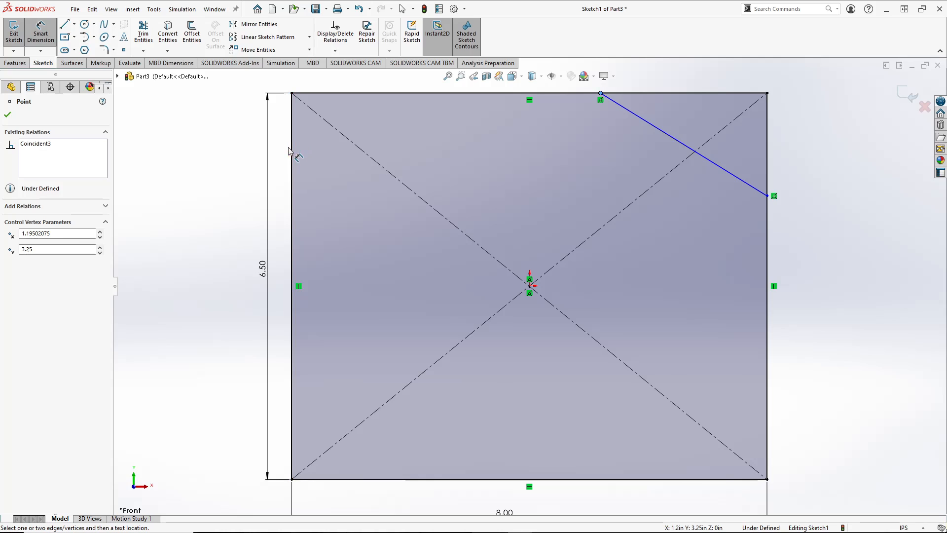
left_click(293, 154)
key("f")
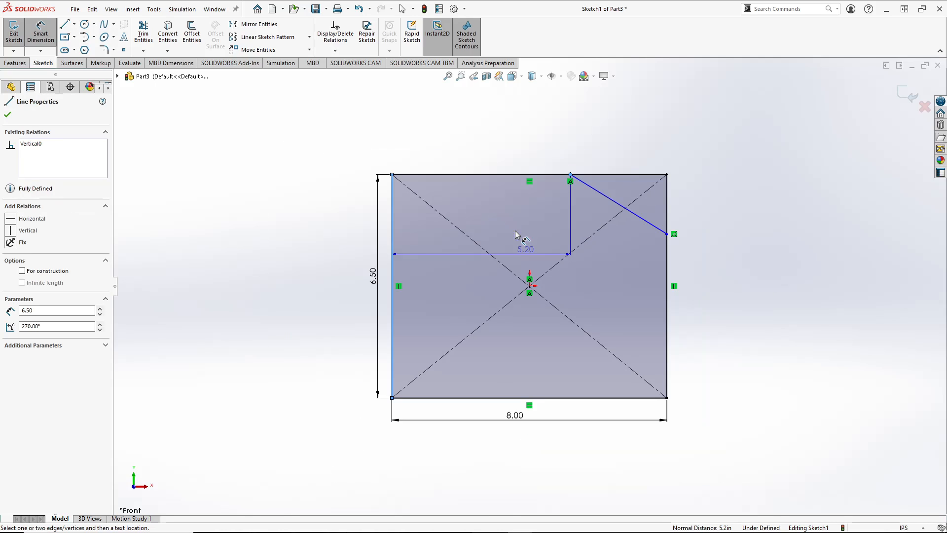
left_click(489, 164)
type("6.5")
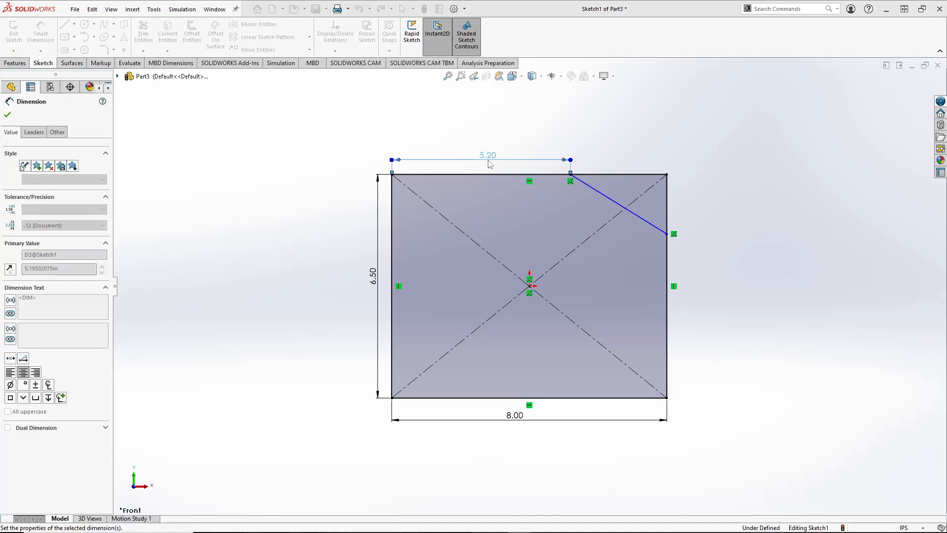
key("Return")
- Dimension the diagonal's lower endpoint 5 in above the rectangle's bottom edge
left_click(666, 234)
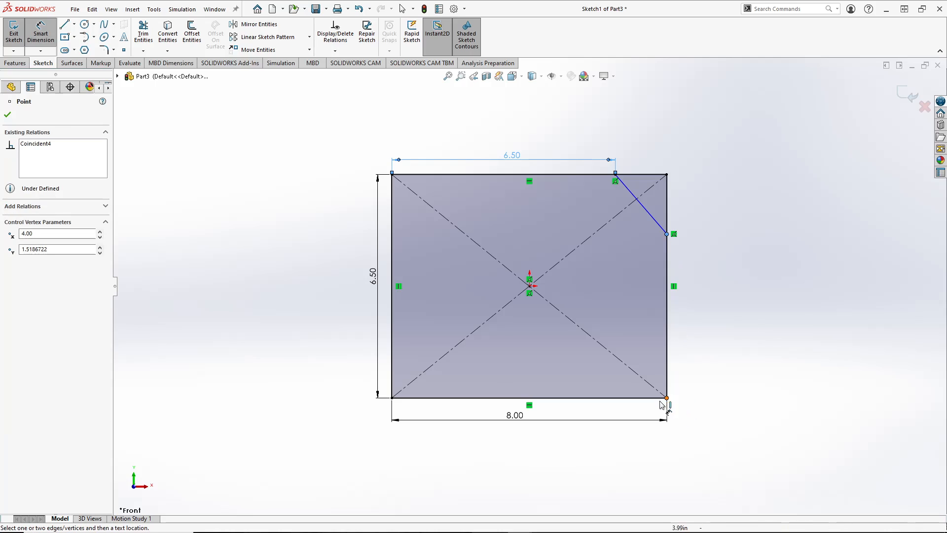
left_click(667, 398)
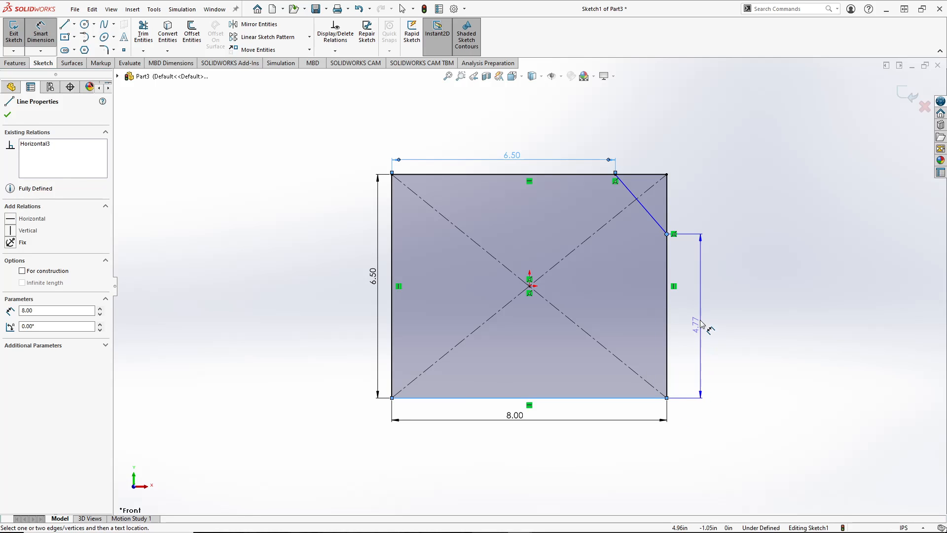
left_click(700, 322)
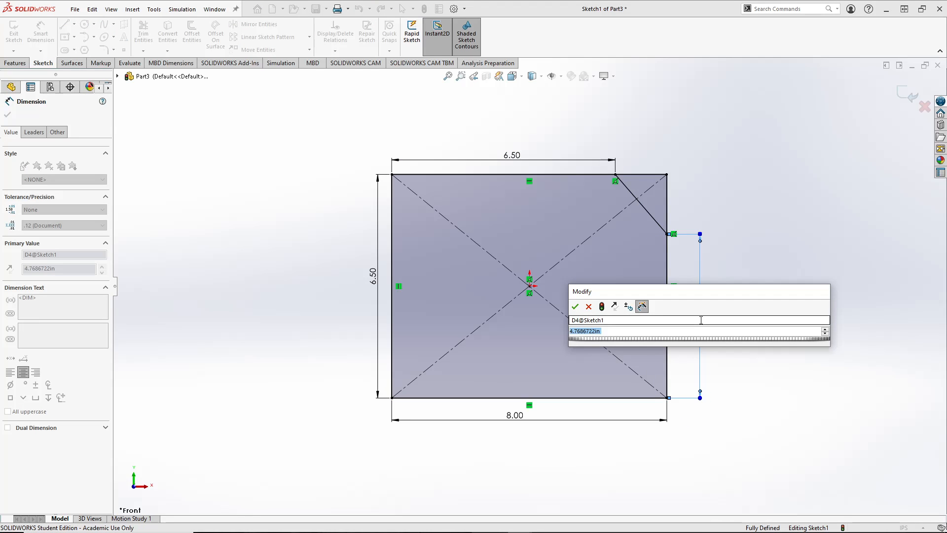
type("5")
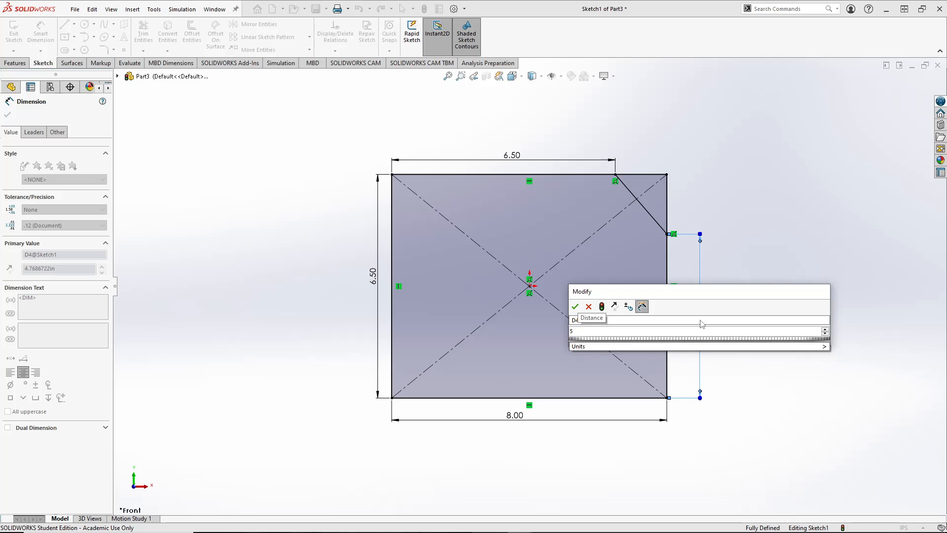
key("Return")
- Recheck the PDF drawing and set the height of the diagonal's lower endpoint above the bottom edge to 5.5 in
key("alt+Tab")
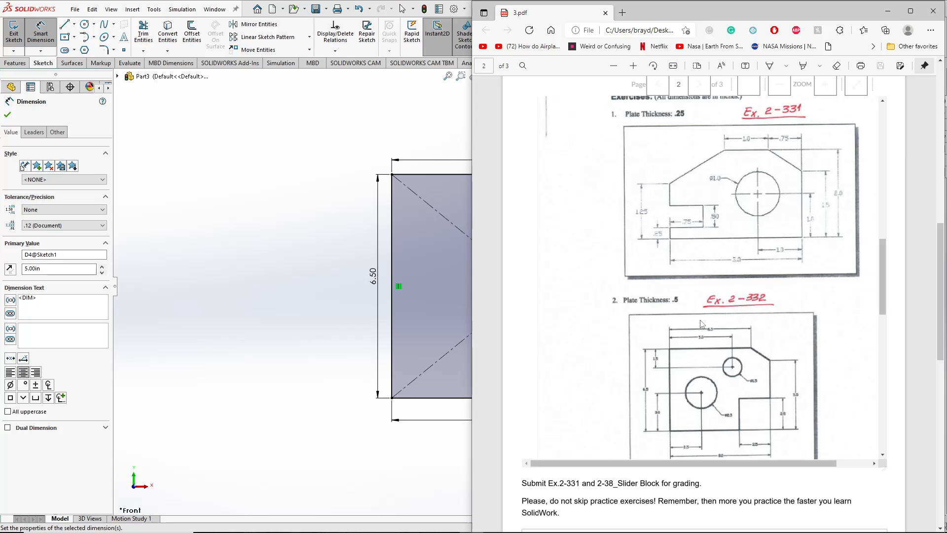
key("alt+Tab")
double_click(698, 317)
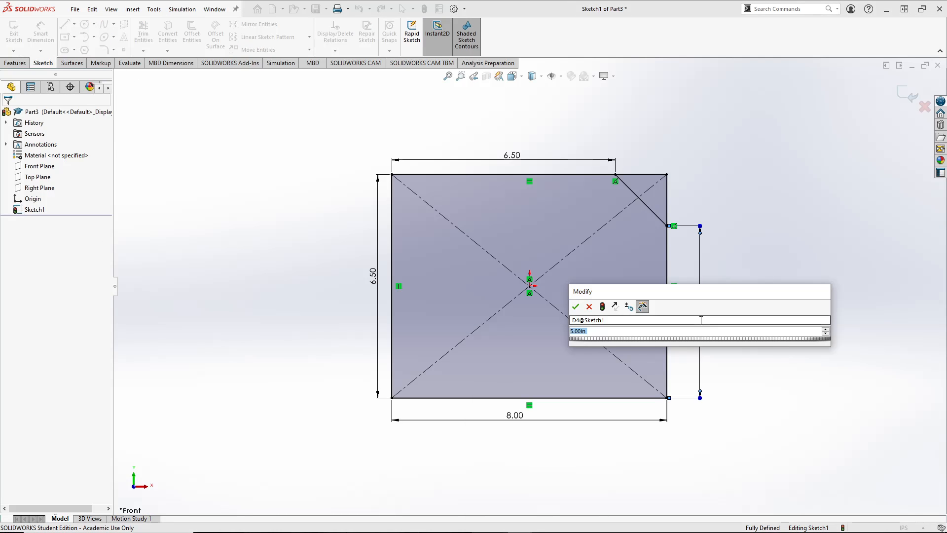
type("5.5")
key("Return")
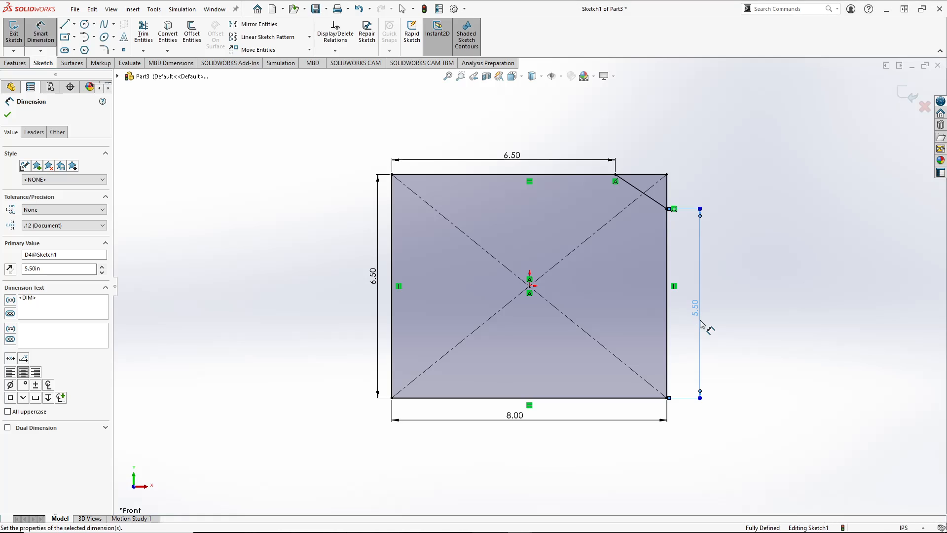
- Trim away the rectangle's upper-right corner outside the diagonal line with Power trim
left_click(143, 32)
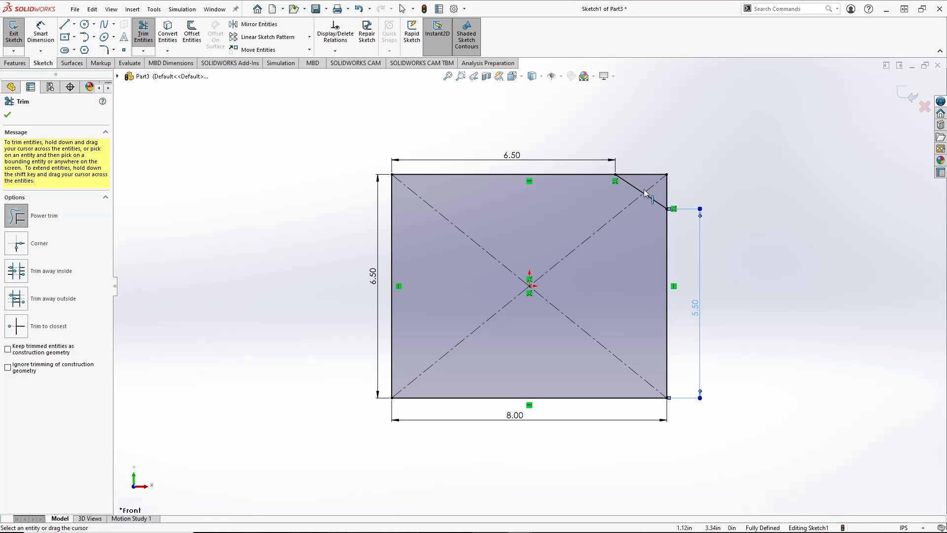
mouse_move(642, 153)
left_mouse_down()
mouse_move(654, 183)
mouse_move(706, 186)
left_mouse_up()
key("Escape")
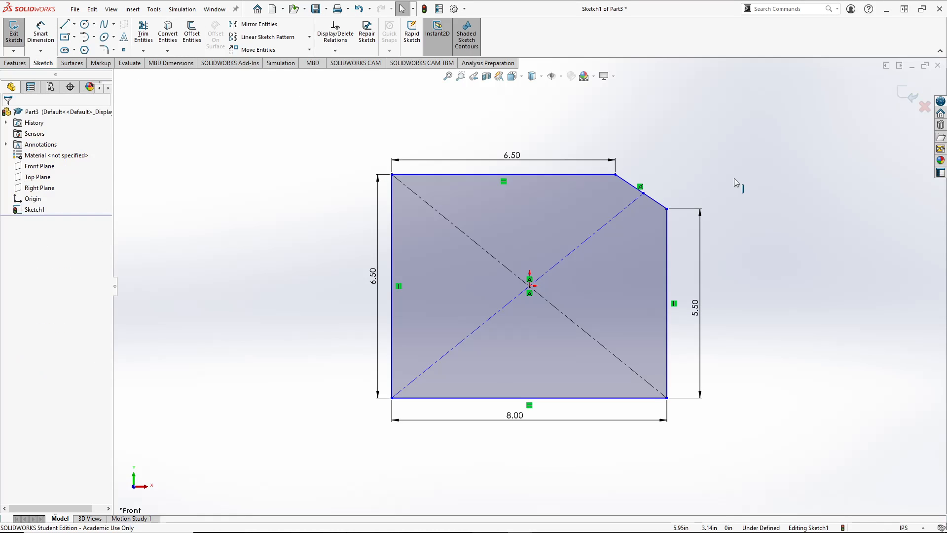
- Sketch a corner rectangle about 2.4 in wide inward from the plate's lower-right corner
left_click(74, 37)
left_click(86, 50)
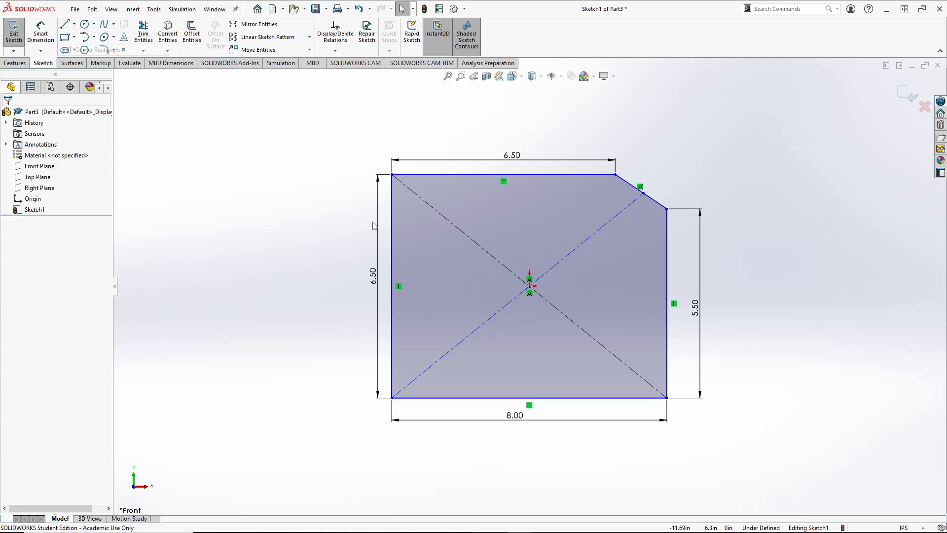
left_click(668, 398)
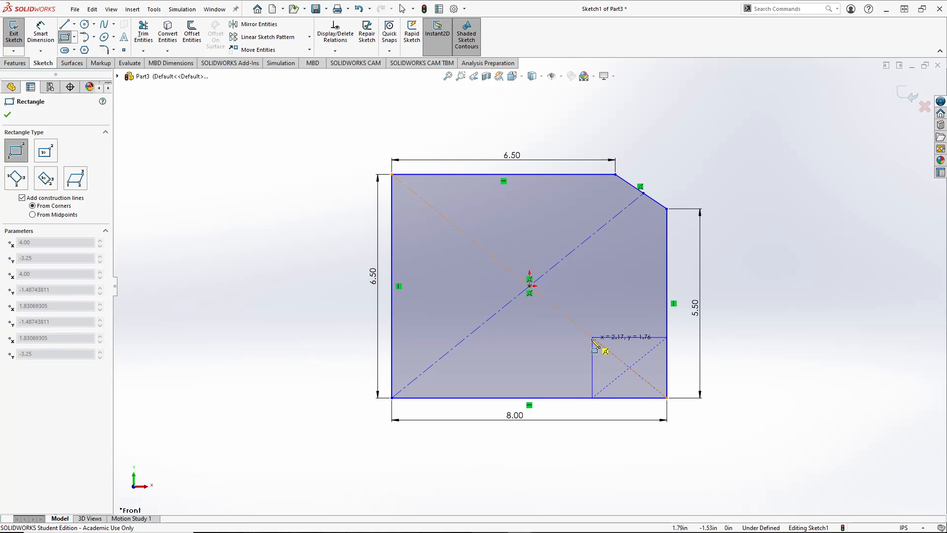
left_click(585, 341)
- Dimension the top edge of the small corner rectangle as 2.5 in
right_click_drag(485, 299, 486, 269)
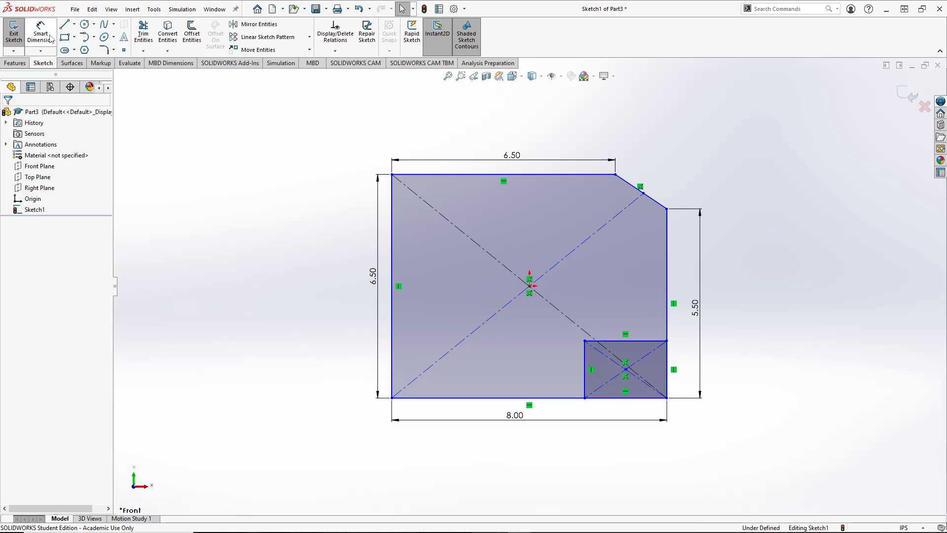
left_click(620, 341)
left_click(619, 318)
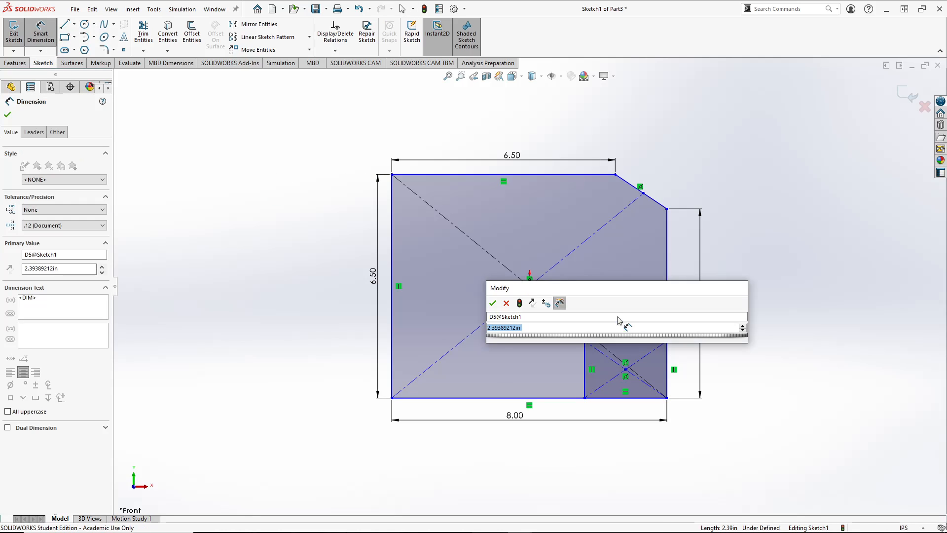
type("2.5")
key("Return")
key("Escape")
- Add an Equal relation between the small rectangle's top and left edges to make it square
left_click(640, 340)
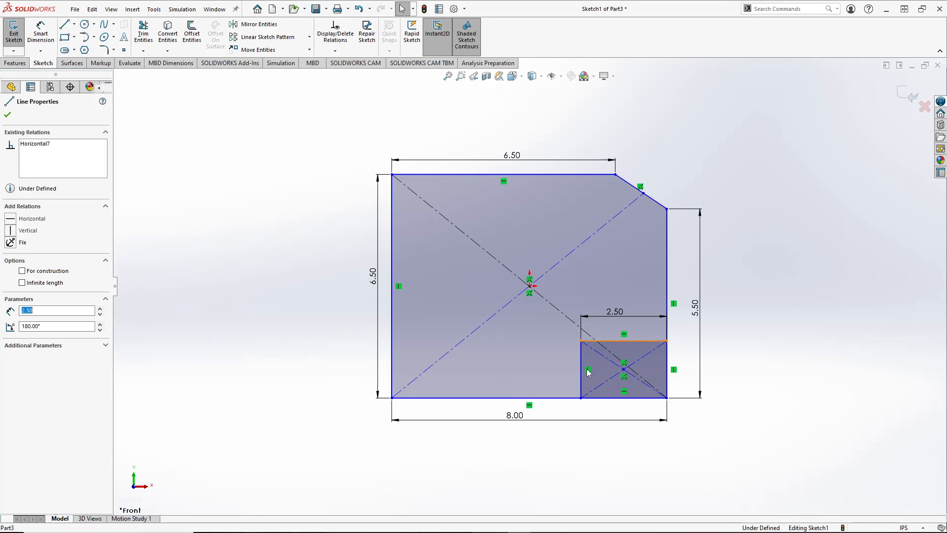
left_click(581, 371, "ctrl")
left_click(26, 333)
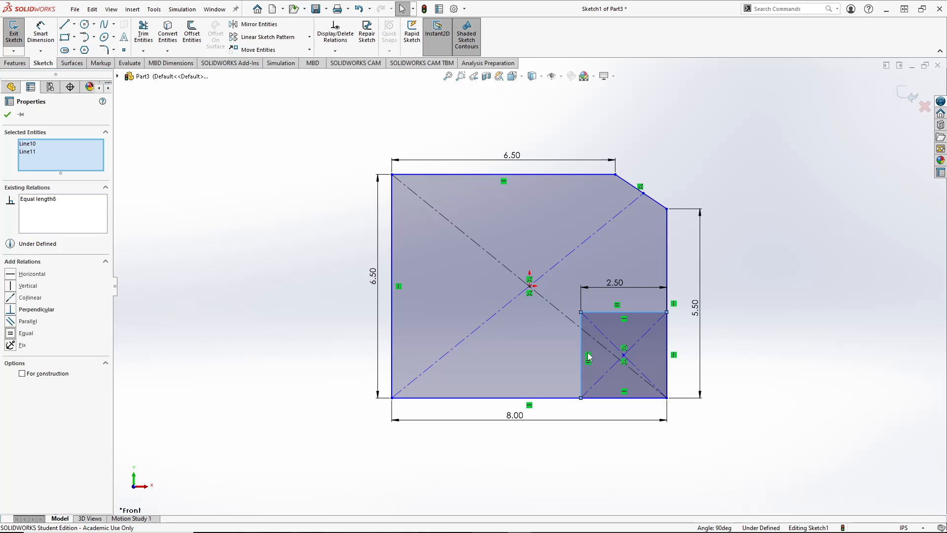
left_click(767, 461)
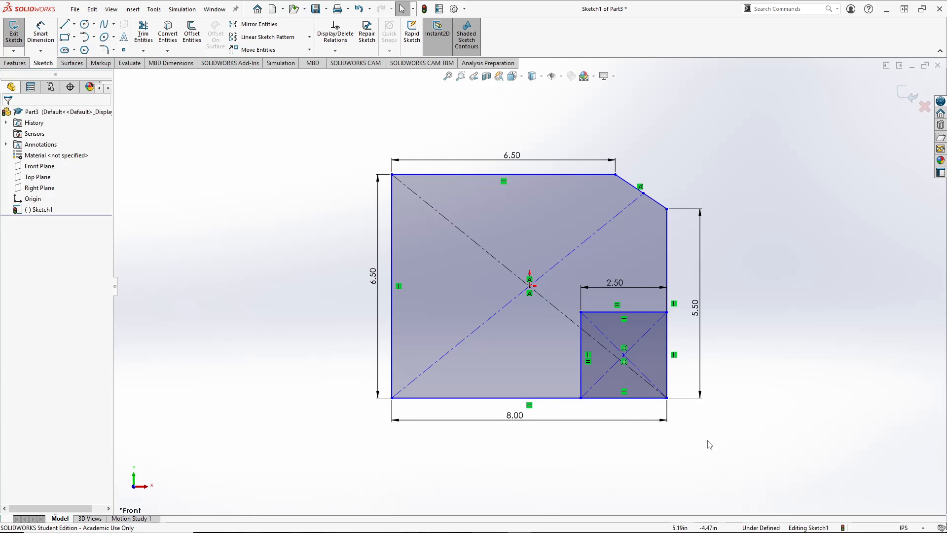
left_click(40, 30)
left_click(581, 377)
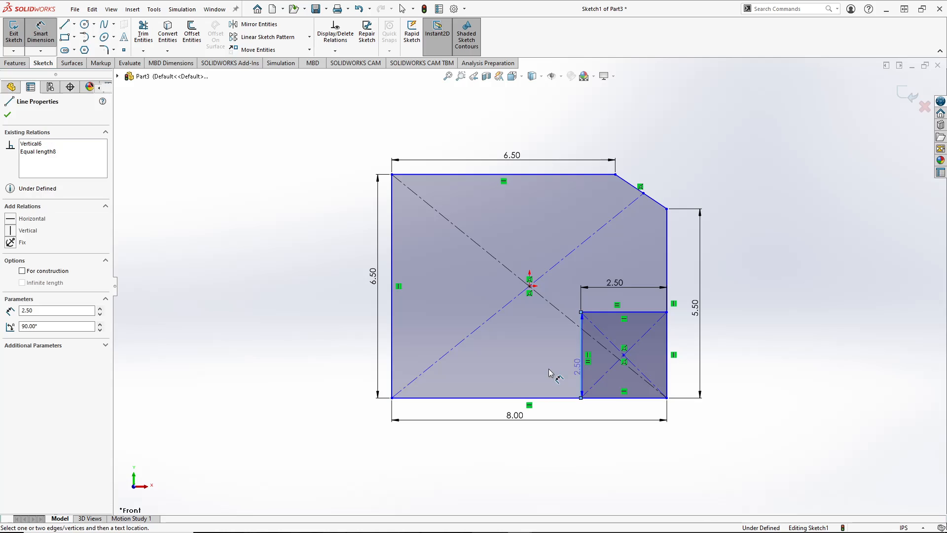
key("Escape")
- Trim away the plate's lower-right corner along the small square with Power trim, leaving the square cutout open
left_click(143, 32)
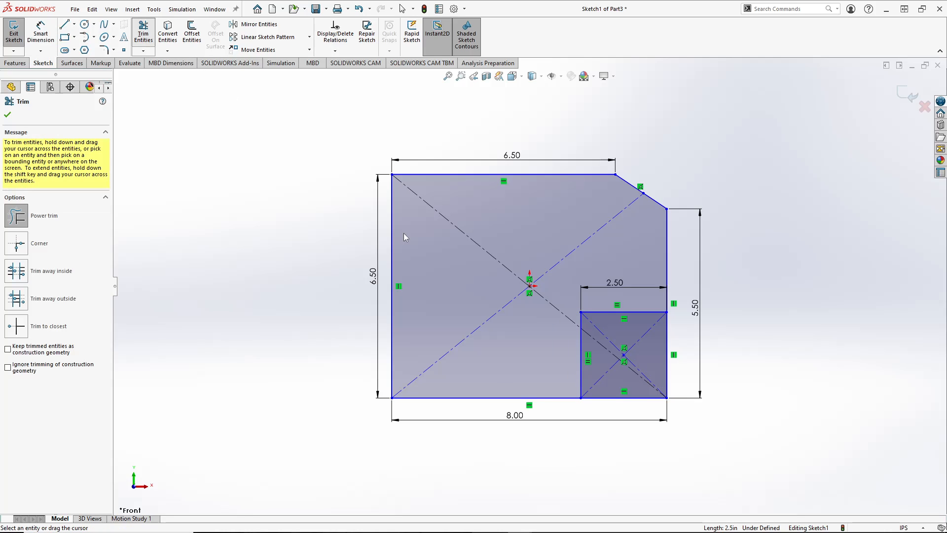
mouse_move(643, 448)
left_mouse_down()
mouse_move(620, 349)
mouse_move(679, 387)
left_mouse_up()
key("Escape")
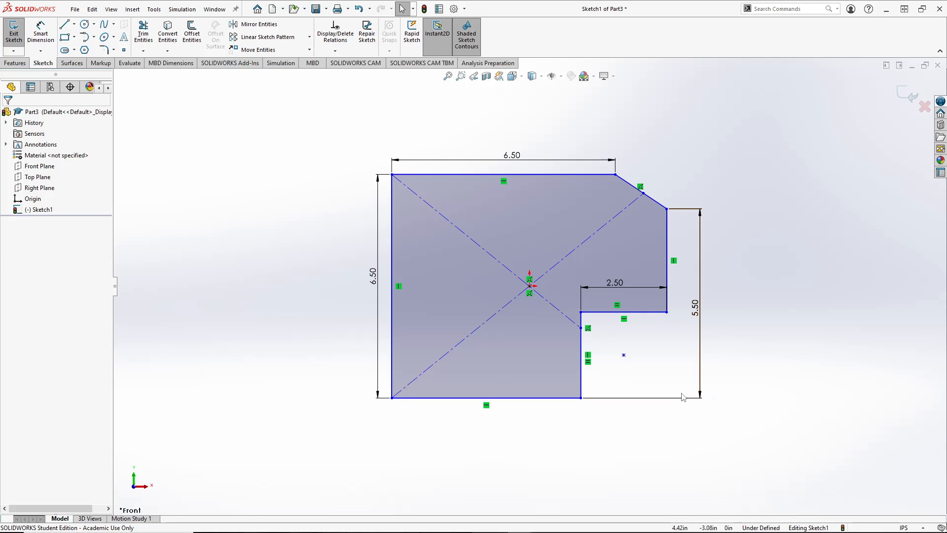
- Dimension the plate's overall width as 8 in, from the lower-left corner to the right edge
left_click(41, 33)
left_click(392, 398)
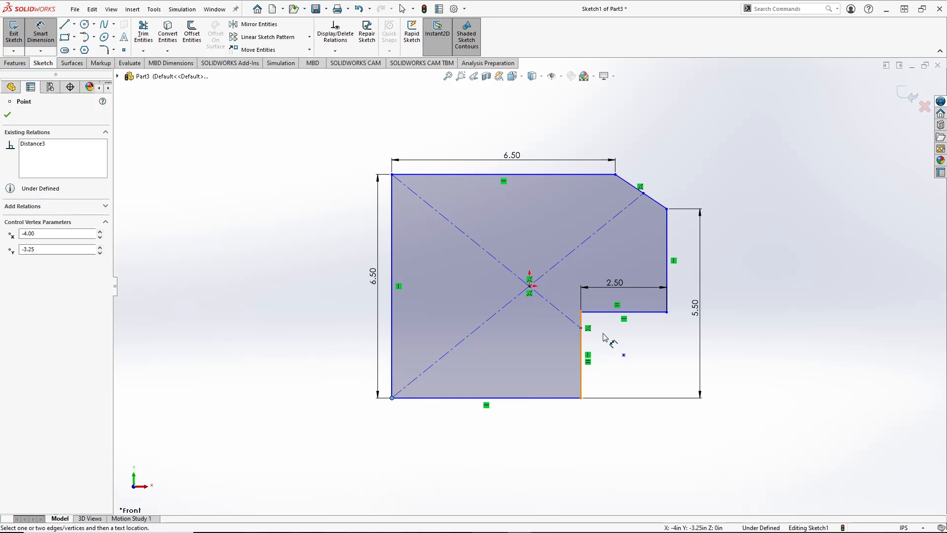
left_click(667, 296)
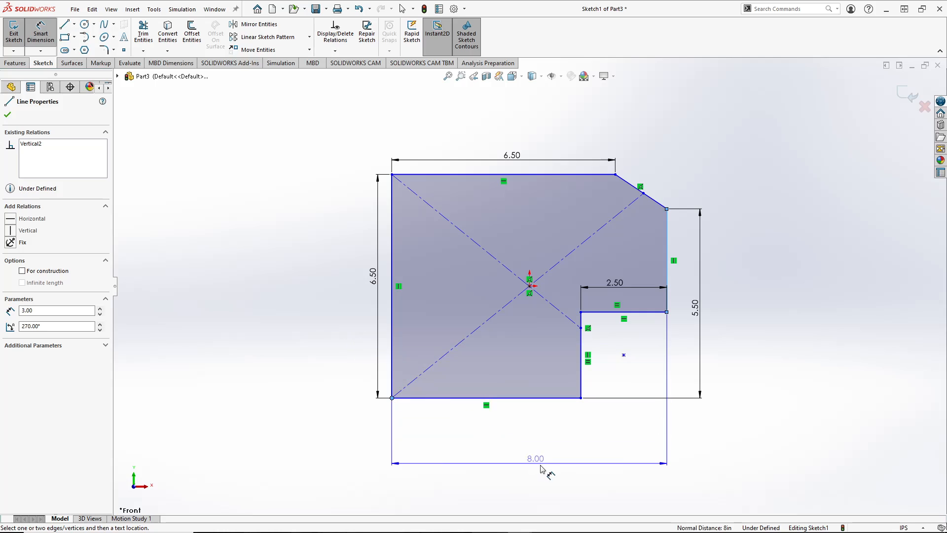
left_click(544, 443)
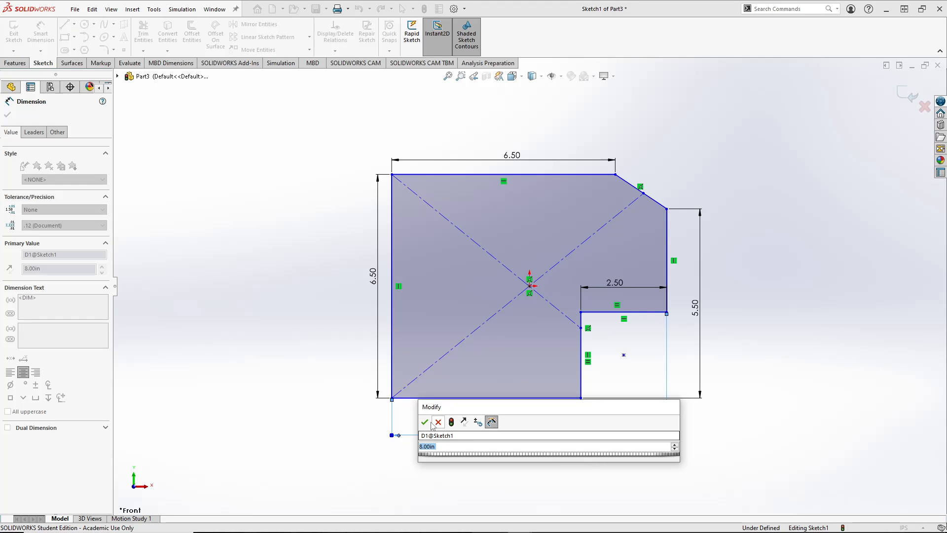
key("Return")
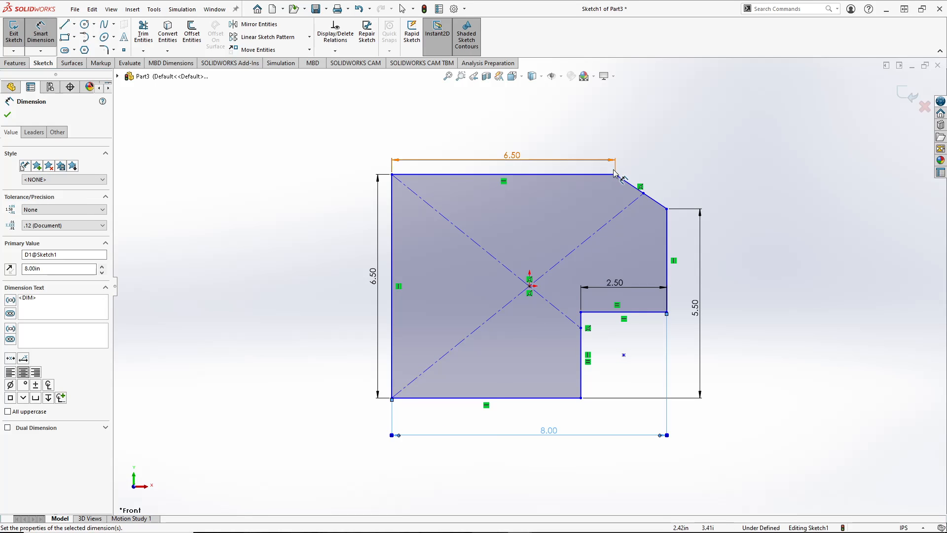
- Set the plate's overall width dimension to 9 in
double_click(550, 431)
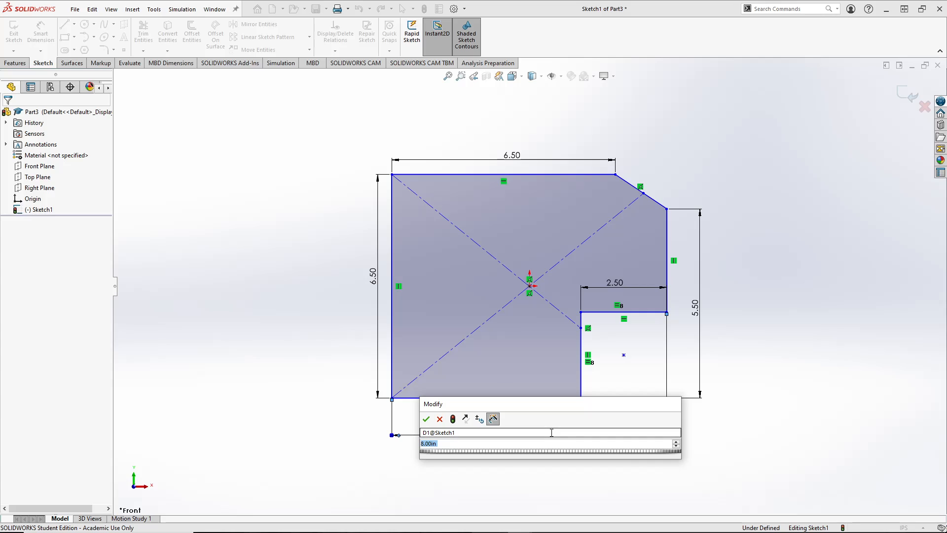
type("9")
key("Return")
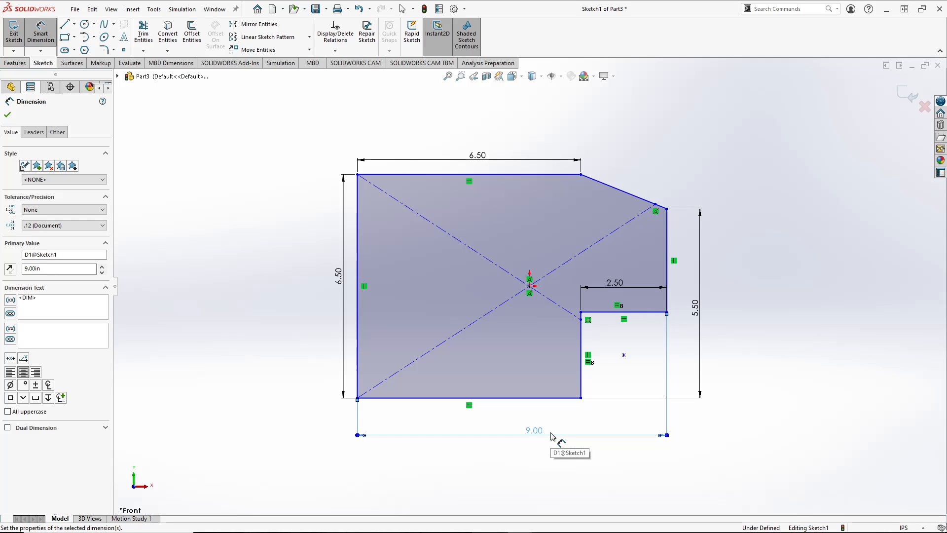
- Check the Ex. 2-332 drawing in the PDF and set the plate's overall width to 8 in
key("alt+Tab")
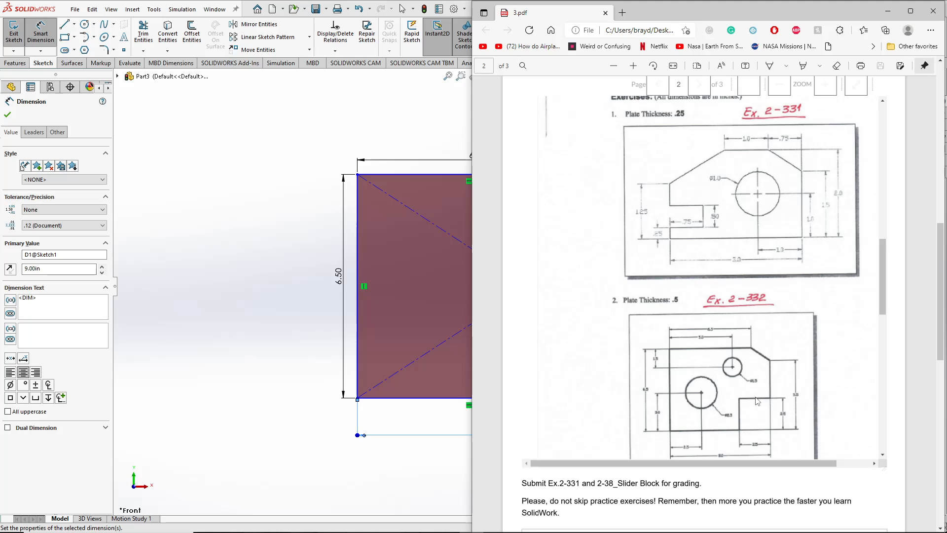
left_click(345, 293)
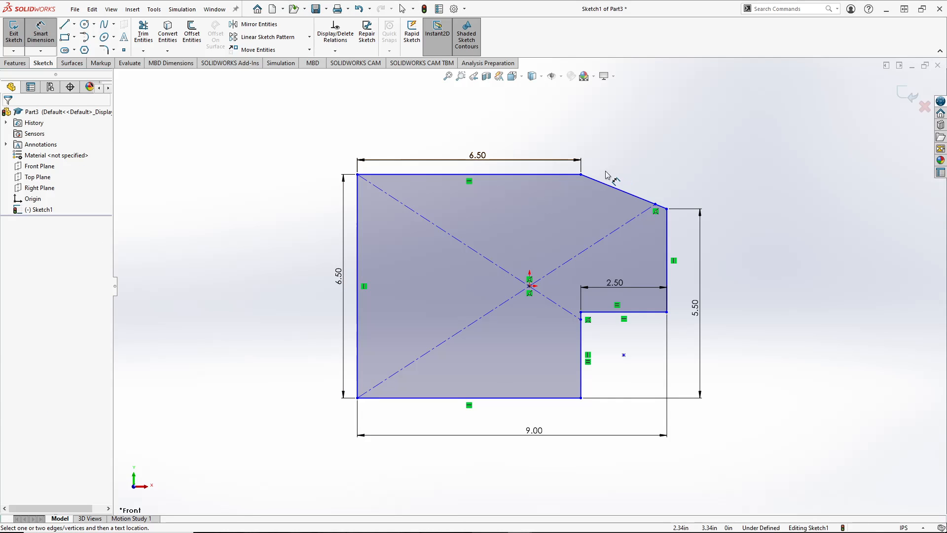
double_click(533, 430)
type("8")
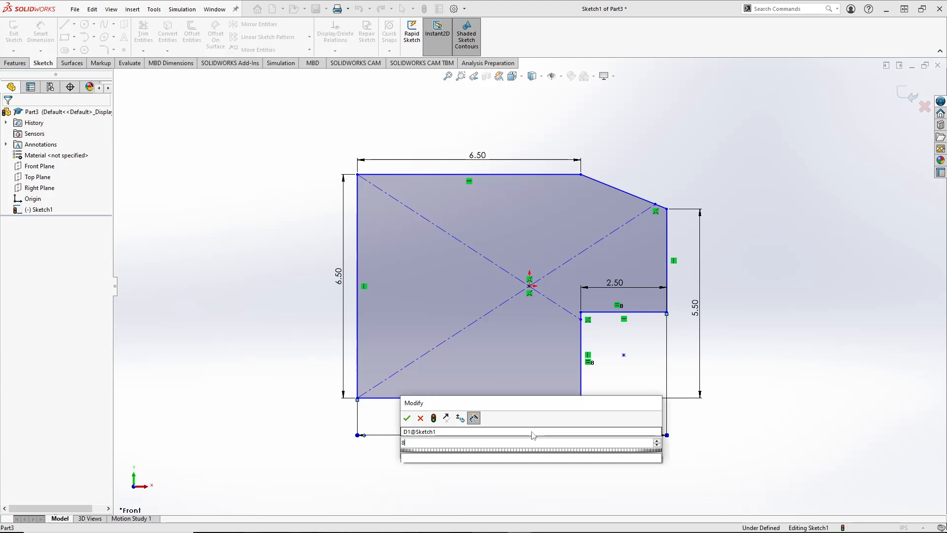
key("Return")
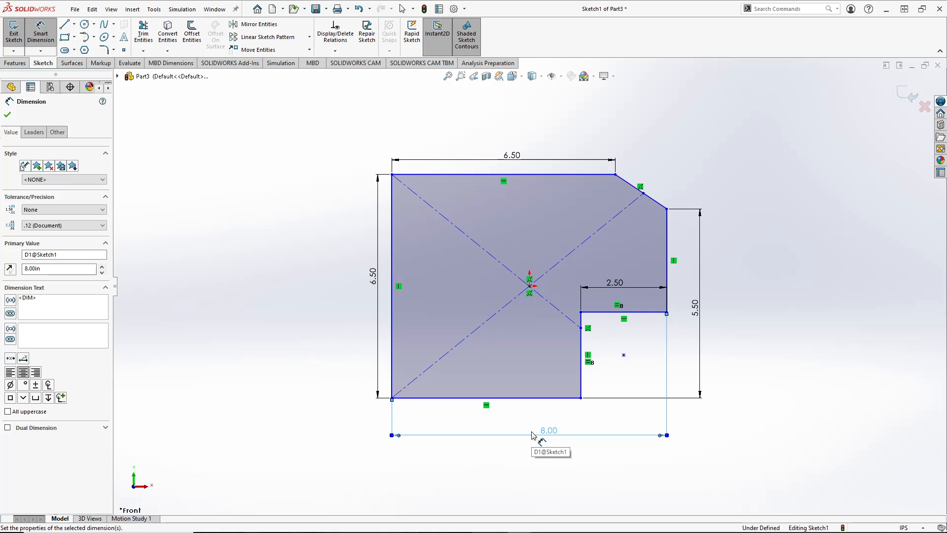
- Move the cutout's width dimension below the plate and check the hole layout in the PDF drawing
key("alt+Tab")
key("alt+Tab")
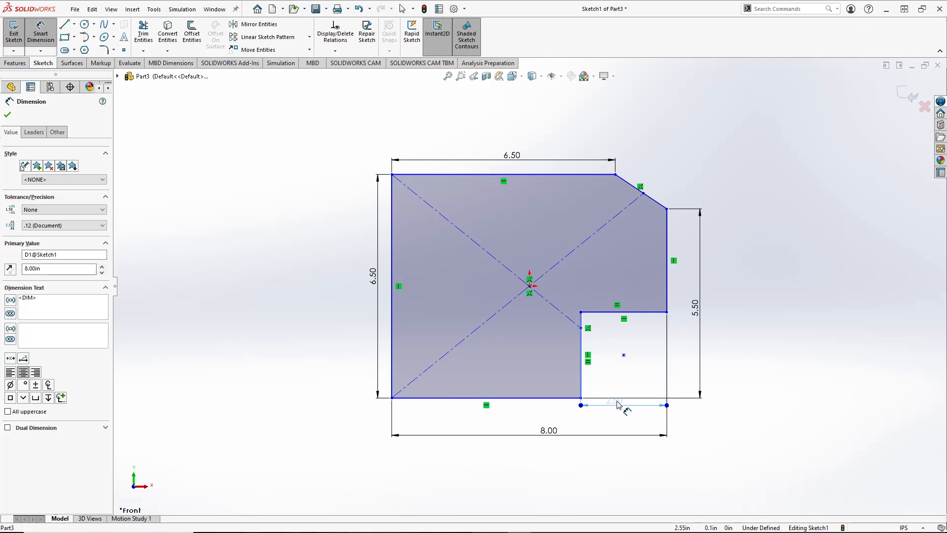
key("alt+Tab")
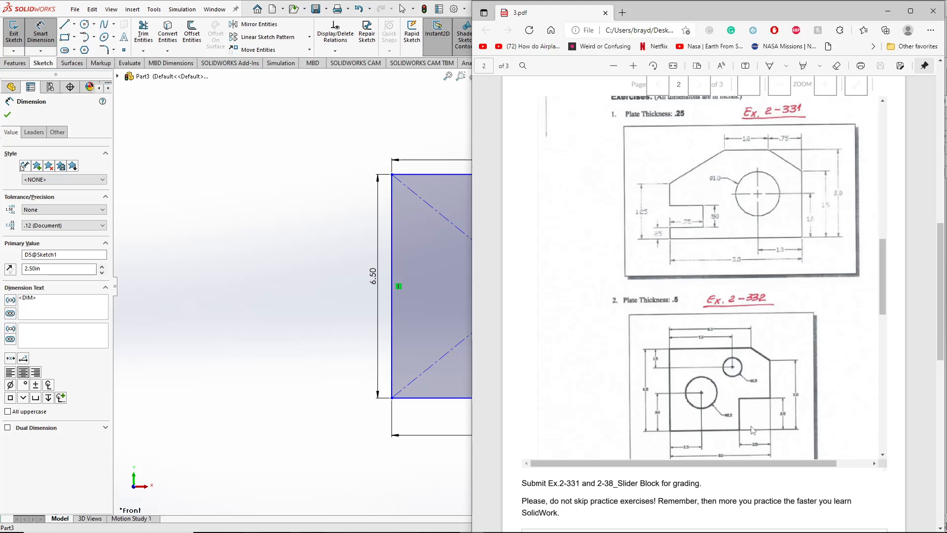
scroll(743, 419, "down", 3)
scroll(721, 380, "up", 3)
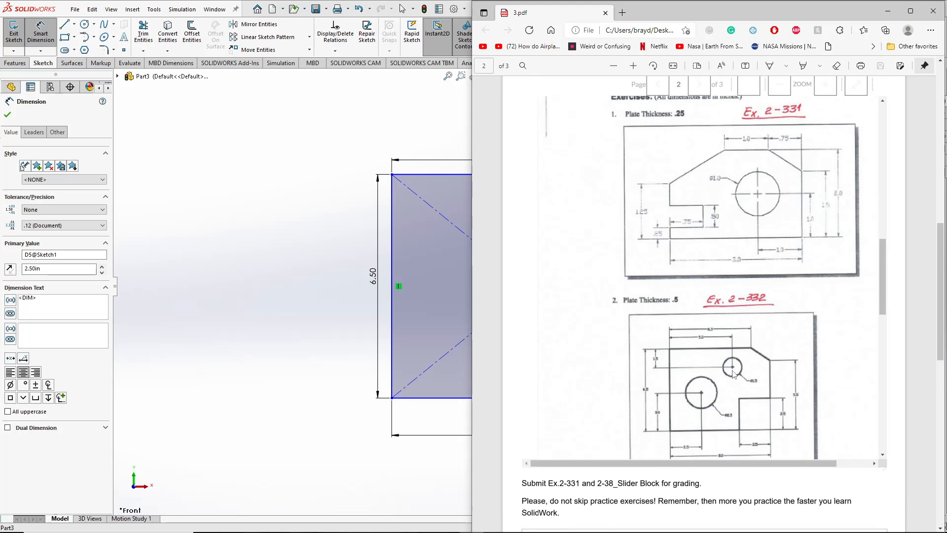
left_click(236, 278)
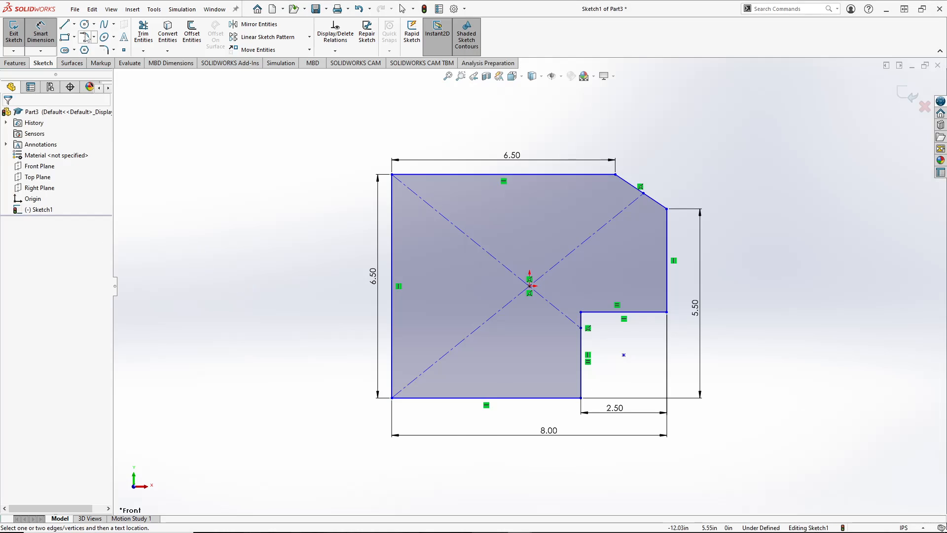
- Sketch a circle about 1 in in diameter in the plate's upper right area and one about 2 in at the lower left
left_click(84, 24)
left_click(558, 232)
left_click(567, 251)
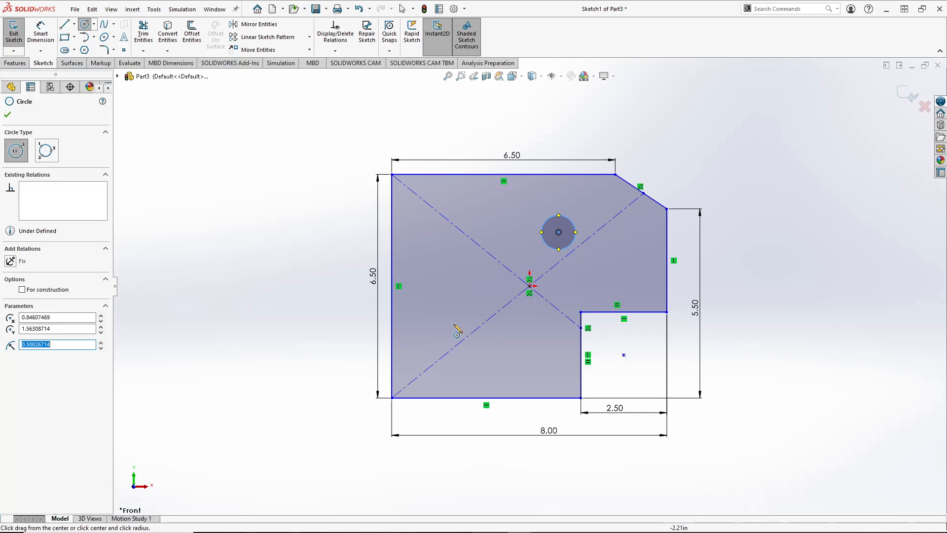
left_click(454, 324)
left_click(474, 351)
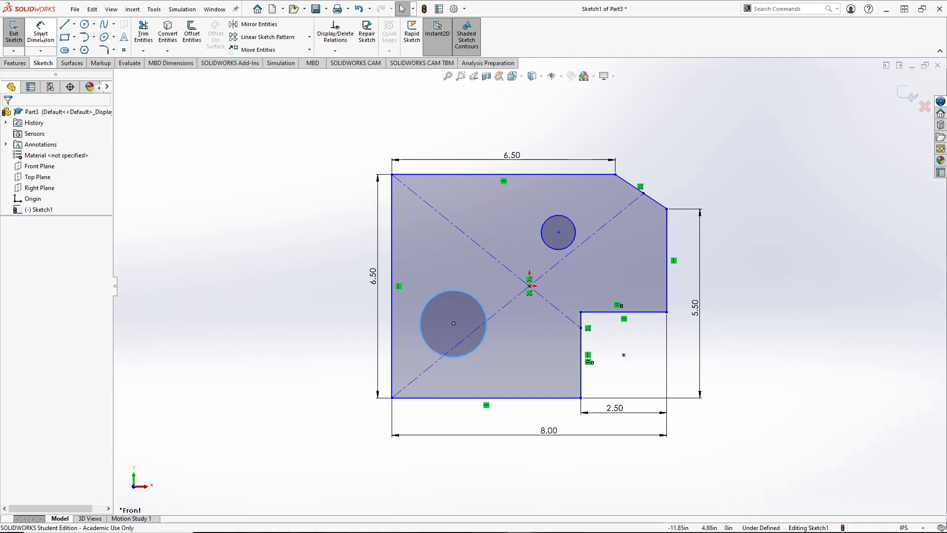
- Dimension the upper circle's diameter as 1.5 in, checking the PDF drawing for the value
left_click(40, 33)
left_click(562, 235)
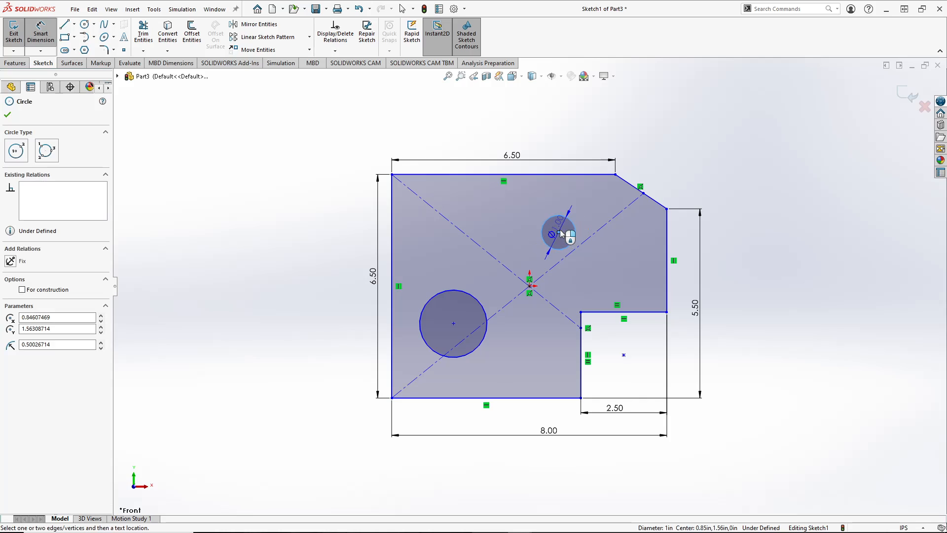
key("alt+Tab")
key("alt+Tab")
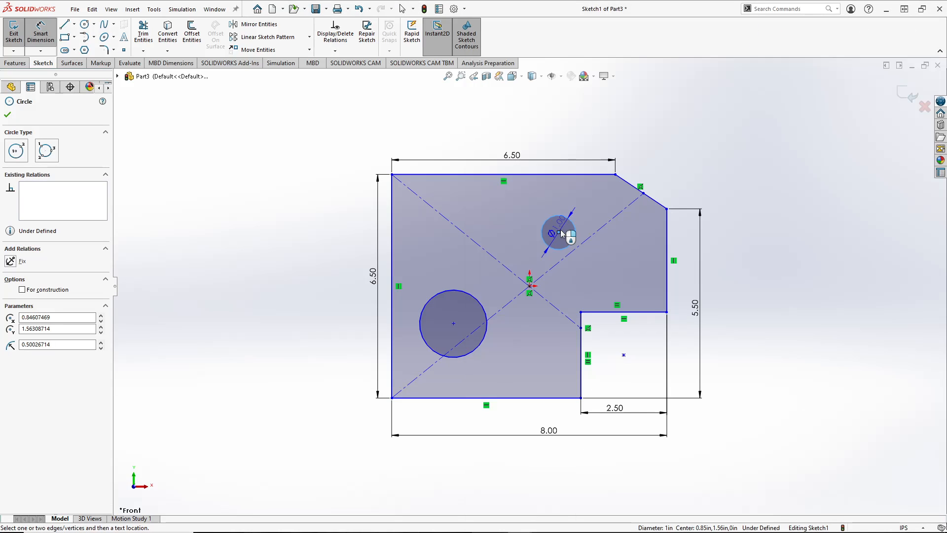
left_click(564, 233)
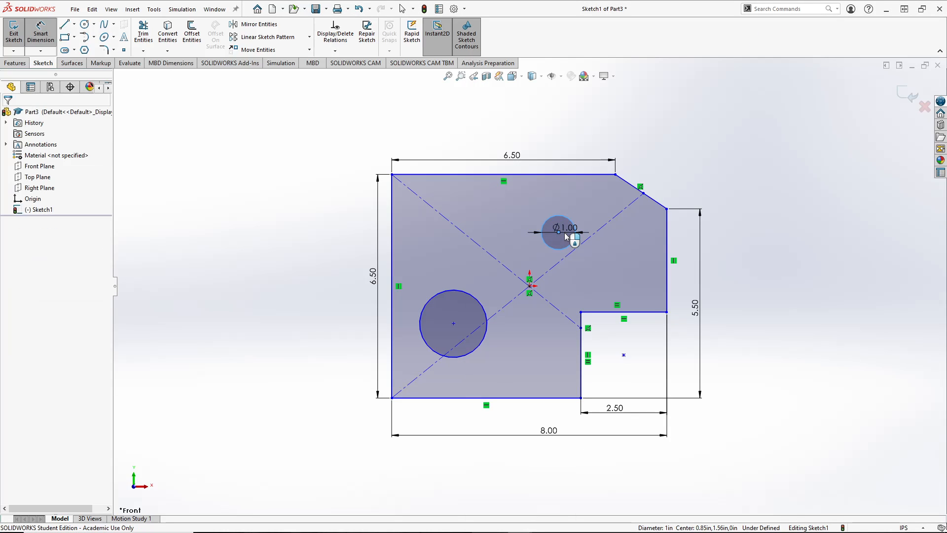
type("1.5")
key("Return")
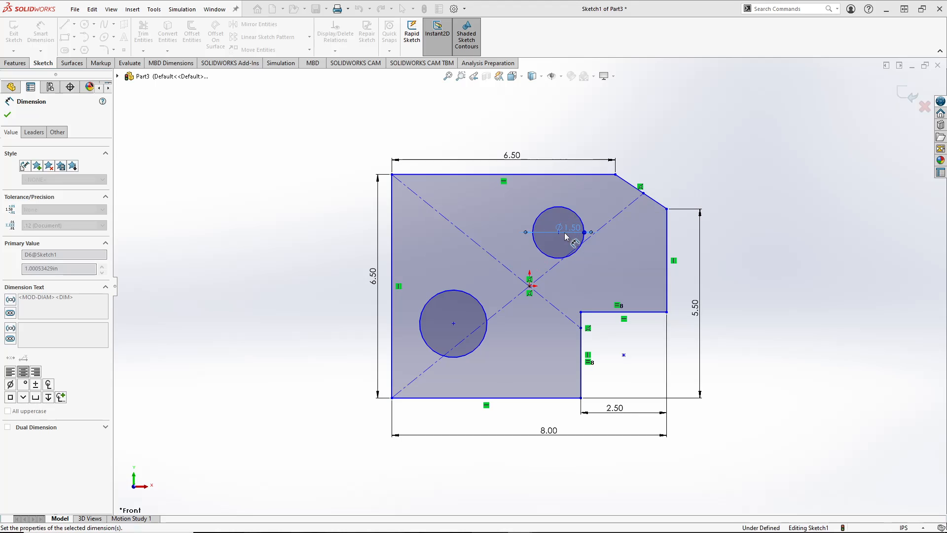
- Dimension the lower-left circle's diameter as 2.5 in
left_click(480, 314)
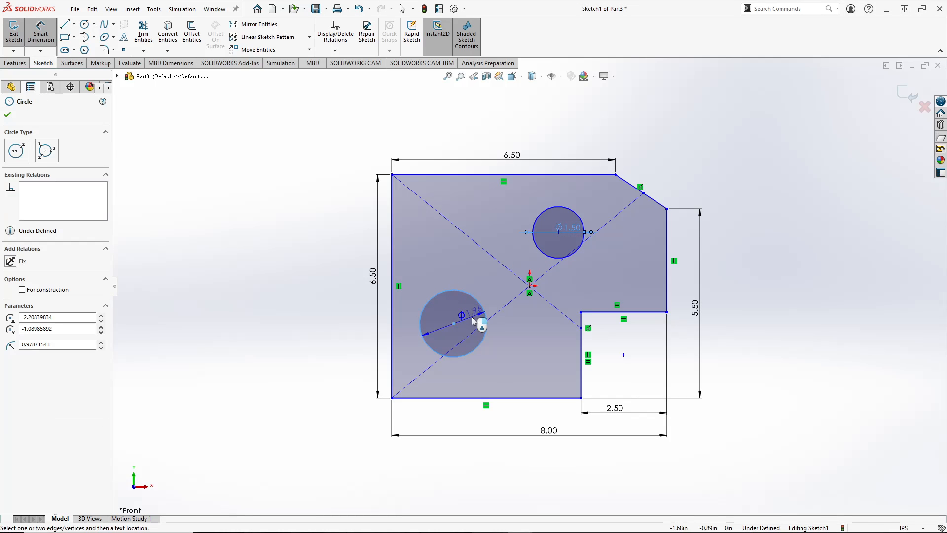
left_click(475, 323)
type("2.5")
key("Return")
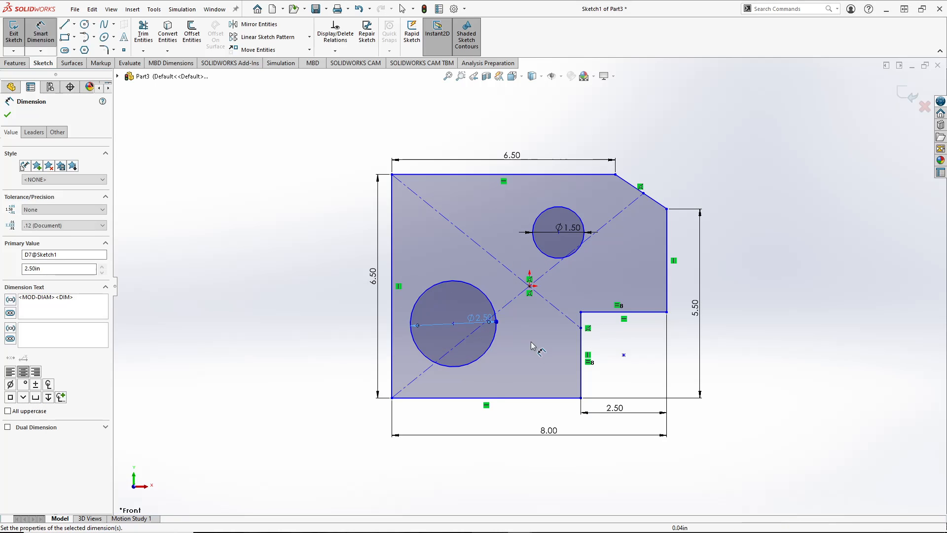
- Check the PDF drawing and dimension the large circle's center 2.5 in from the plate's left edge
key("alt+Tab")
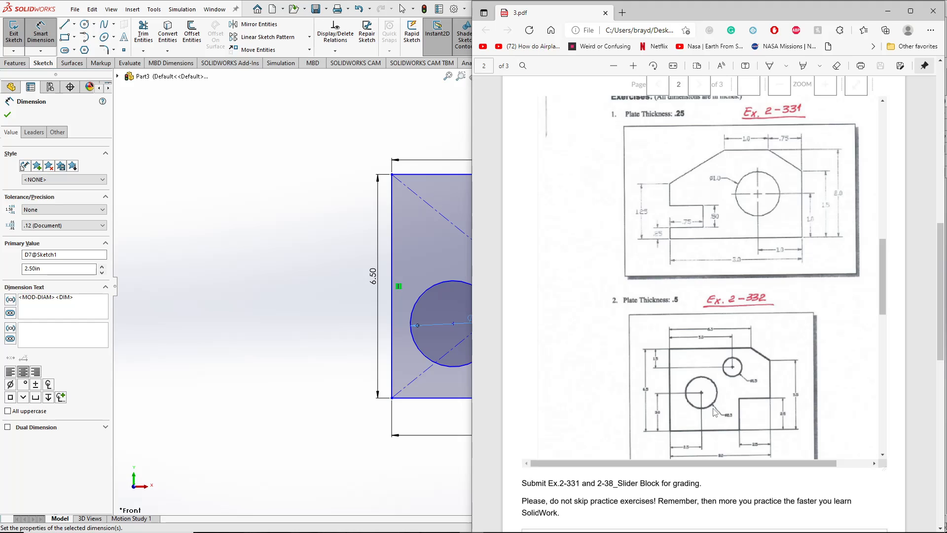
left_click(340, 309)
left_click(441, 365)
left_click(395, 380)
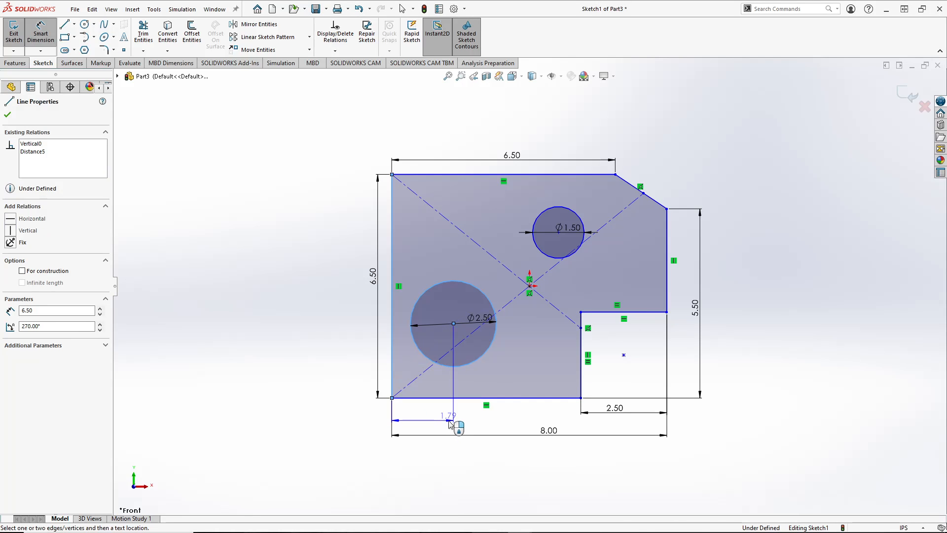
left_click(452, 420)
type("2.5")
key("Return")
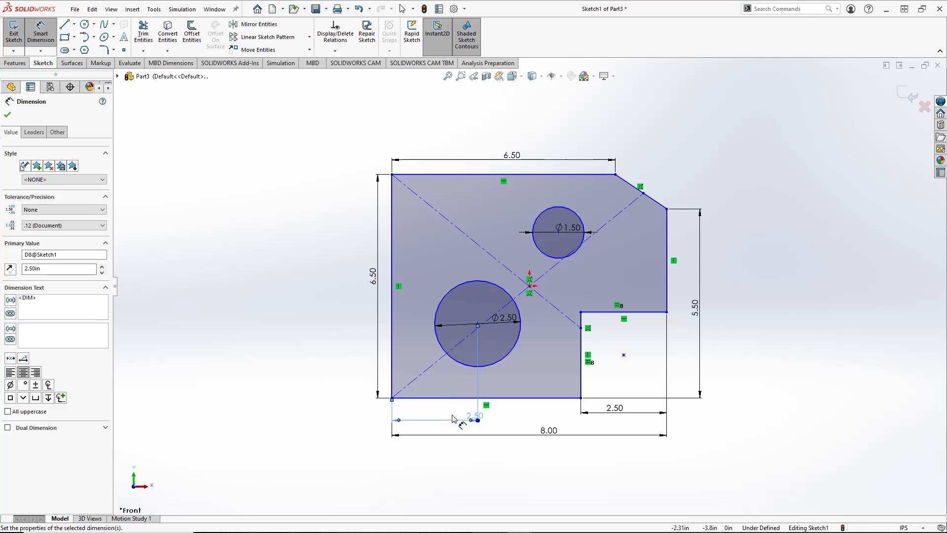
- Dimension the large circle's center 3 in above the plate's bottom edge and move its horizontal position dimension below the plate
left_click(464, 397)
left_click(438, 340)
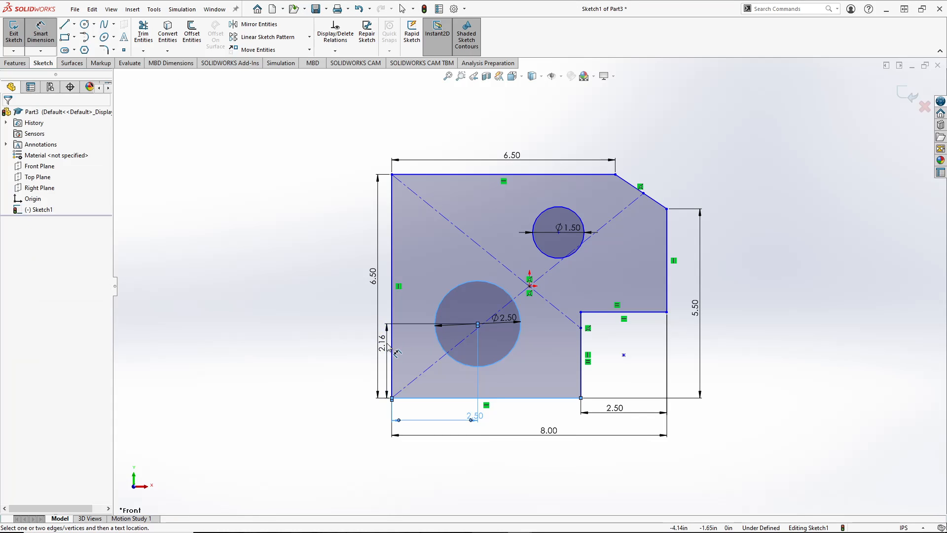
left_click(389, 348)
type("3")
key("Return")
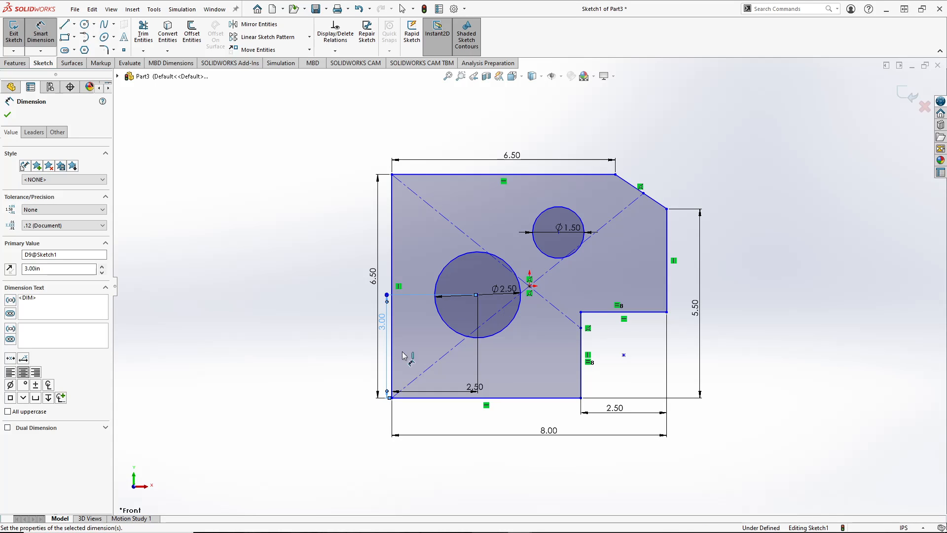
left_click_drag(475, 387, 445, 417)
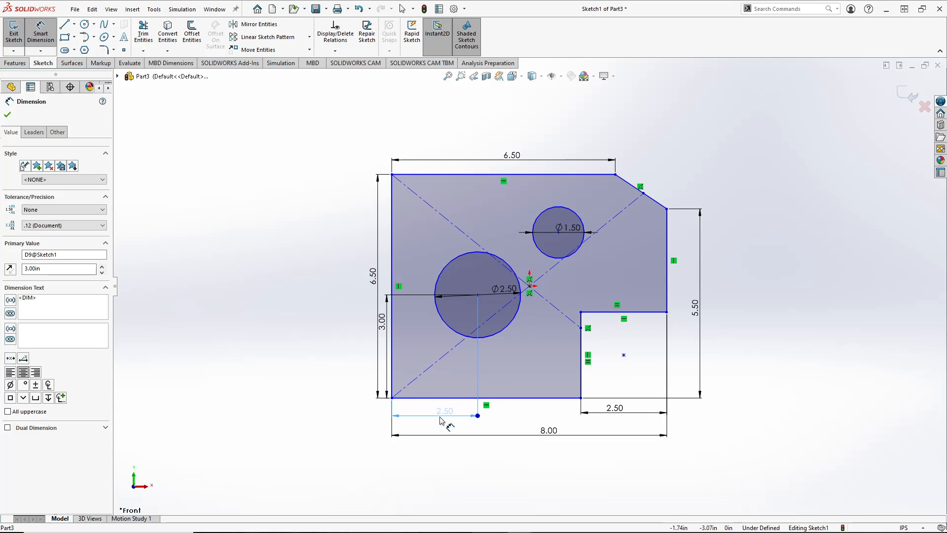
- Dimension the small circle's center 5 in from the plate's left edge, checking the PDF drawing for the value
left_click(579, 256)
key("alt+Tab")
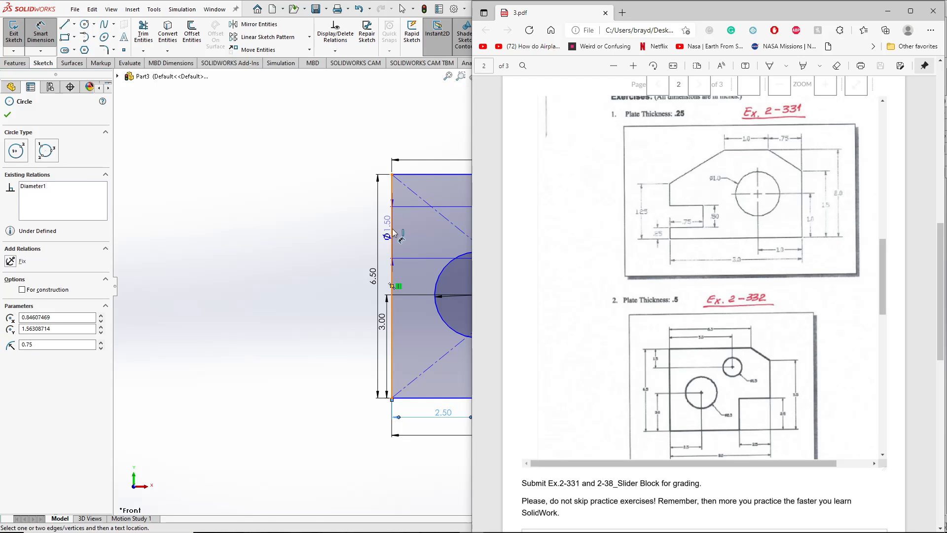
key("alt+Tab")
left_click(392, 232)
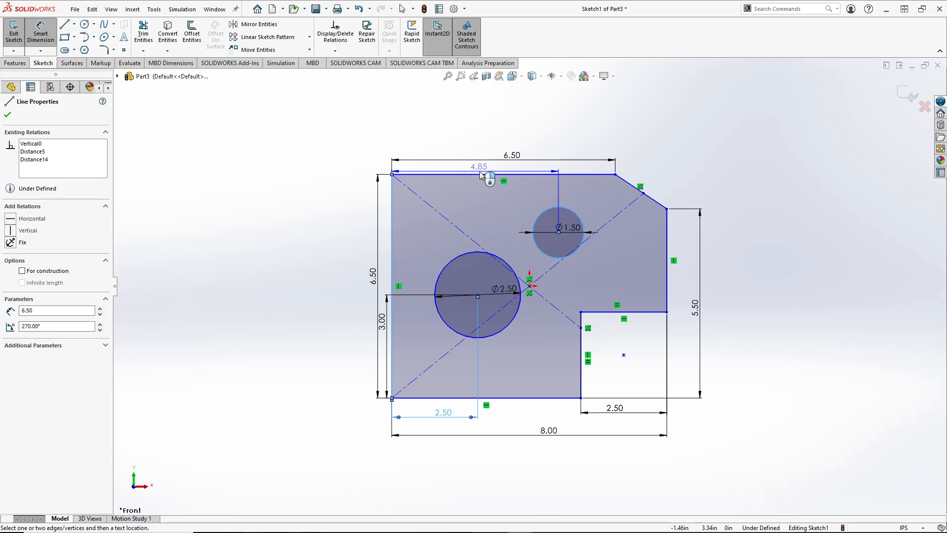
left_click(516, 174)
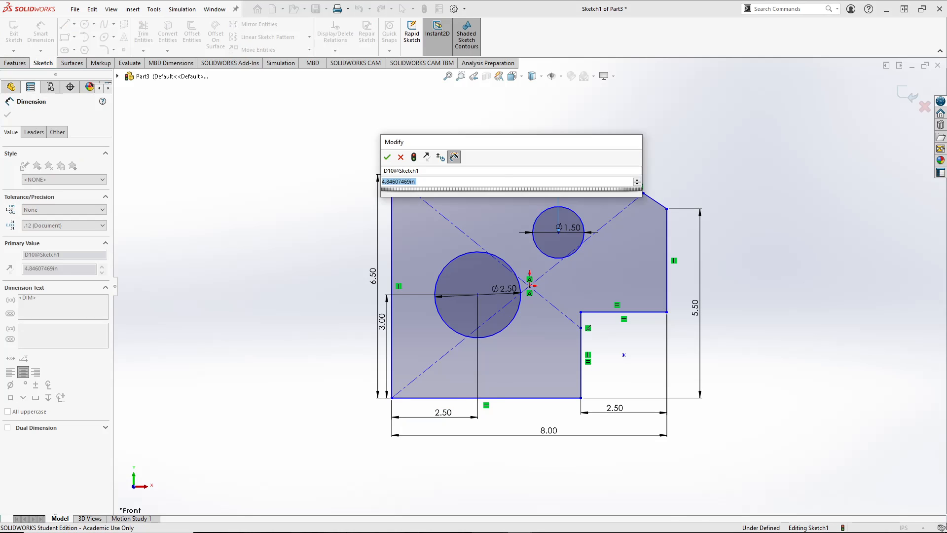
type("5")
key("Return")
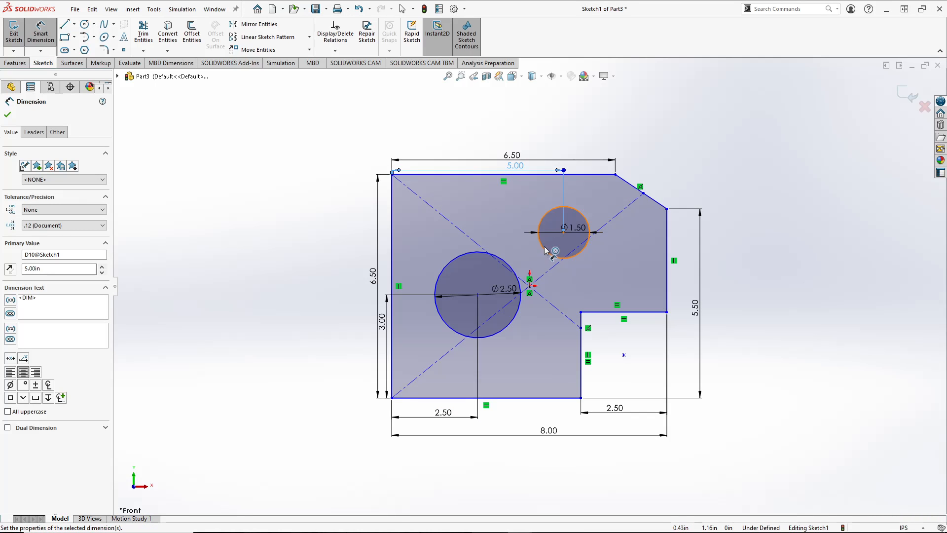
- Dimension the small circle's center 1.5 in below the plate's top edge, checking the PDF drawing, and adjust its horizontal dimension's placement
left_click(544, 246)
key("alt+Tab")
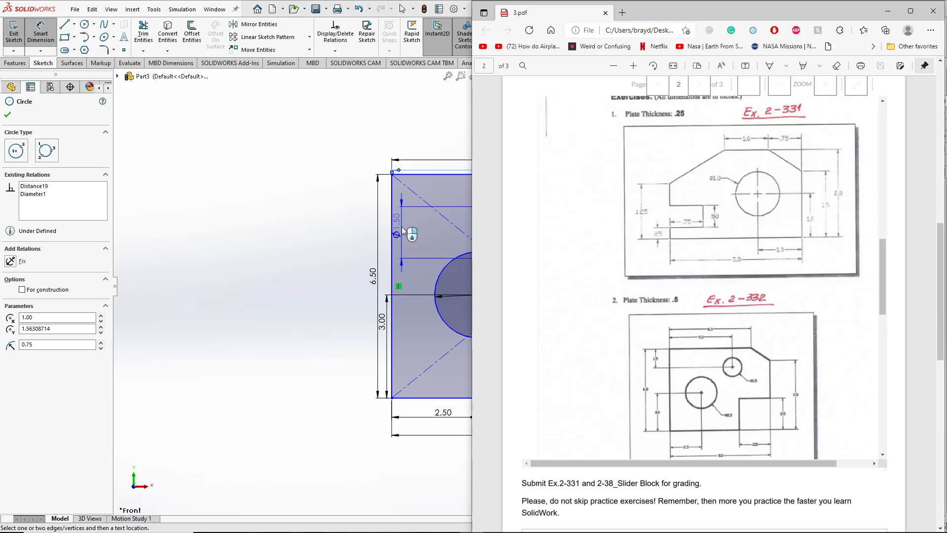
key("alt+Tab")
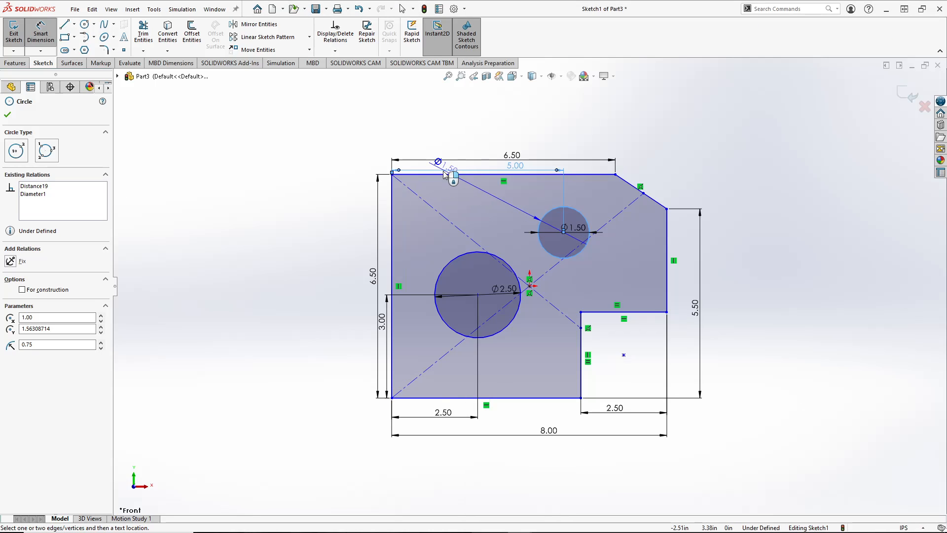
left_click(443, 174)
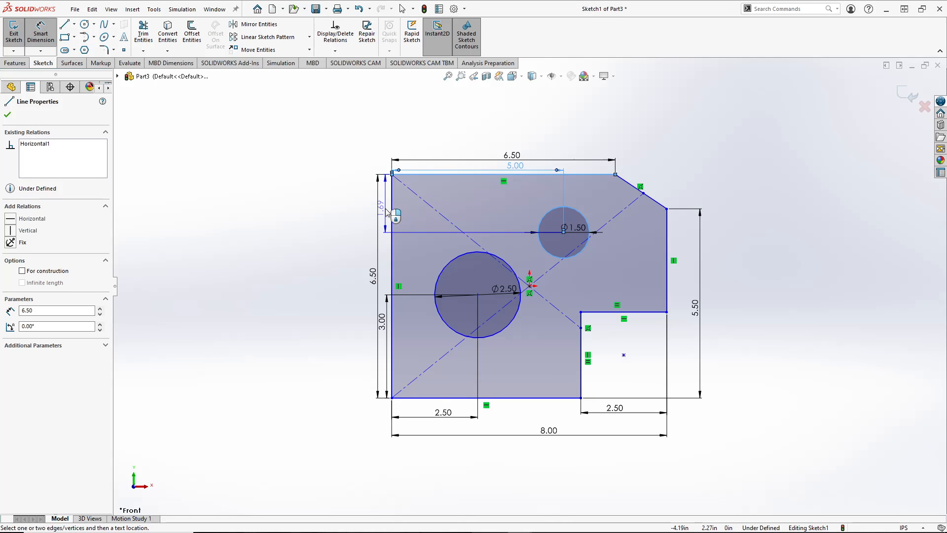
left_click(388, 212)
type("1.5")
key("Return")
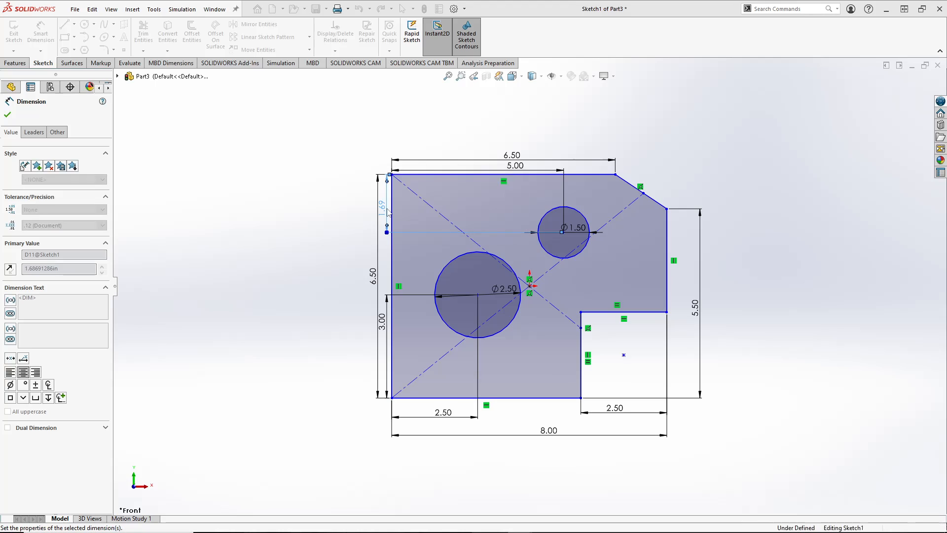
left_click_drag(518, 159, 512, 166)
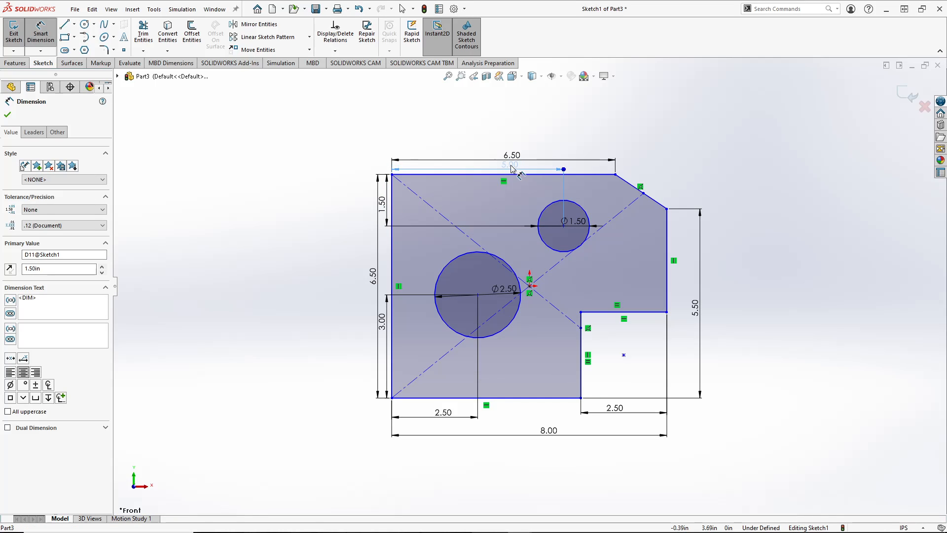
left_click(754, 143)
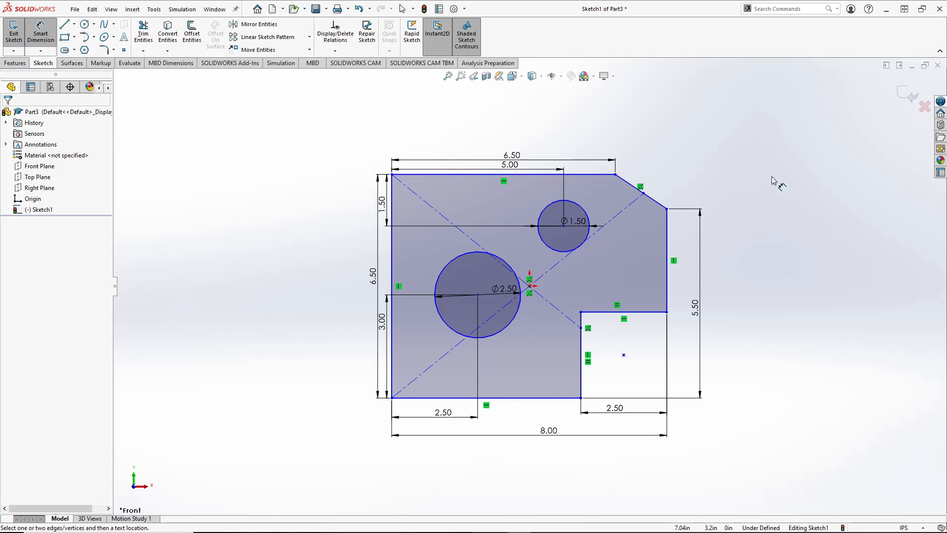
left_click(616, 174)
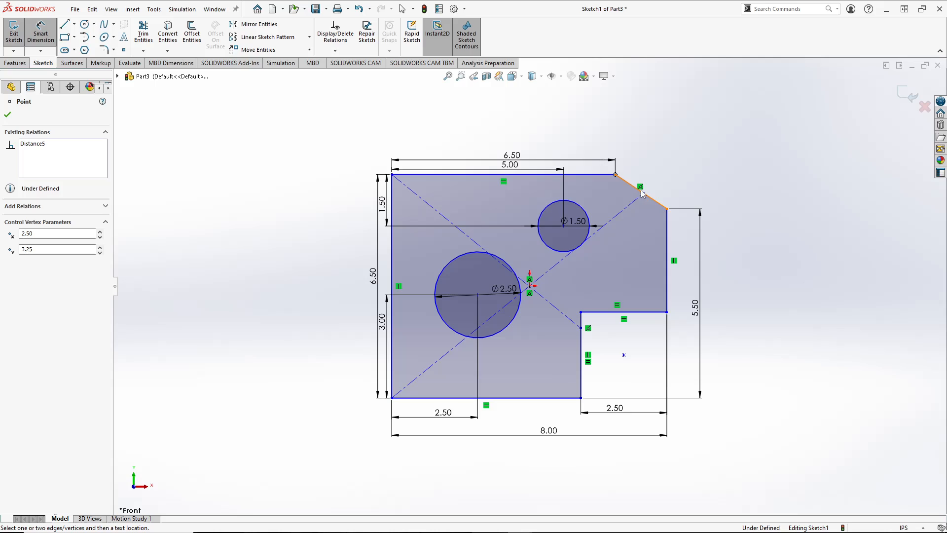
left_click(667, 209)
key("Escape")
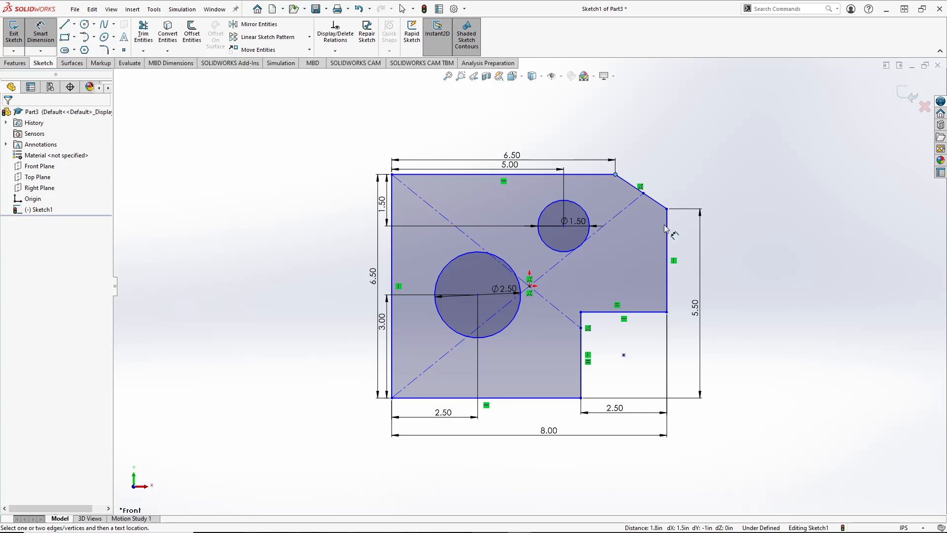
left_click(512, 292)
key("Escape")
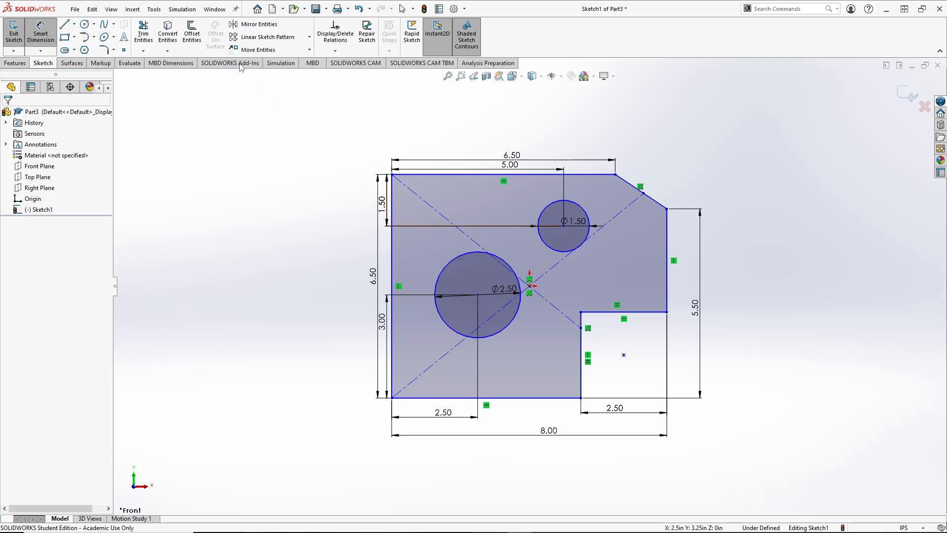
- Trim away all segments of the two diagonal construction lines crossing the plate and its holes
left_click(141, 33)
left_click_drag(444, 241, 481, 239)
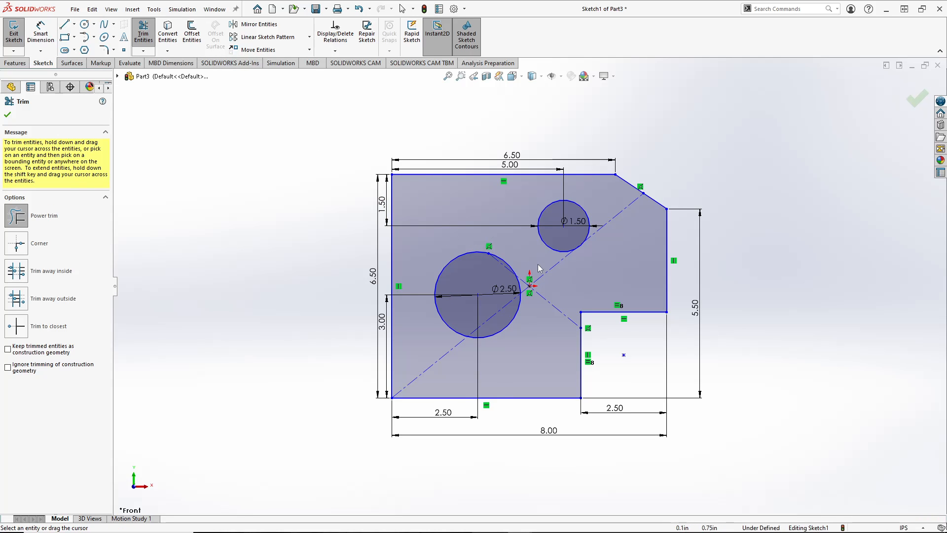
left_click_drag(540, 268, 560, 318)
scroll(587, 276, "down", 5)
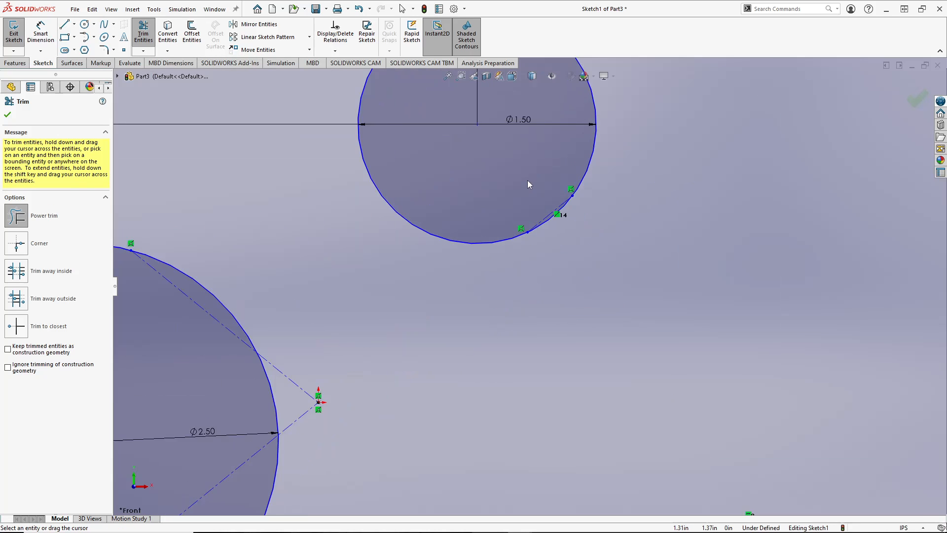
scroll(528, 180, "down", 4)
scroll(505, 368, "up", 6)
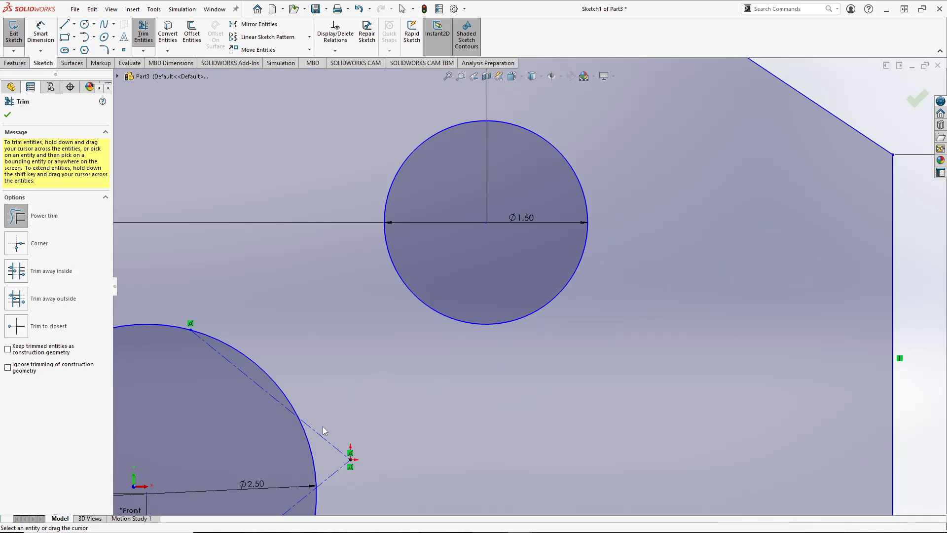
scroll(424, 352, "down", 2)
left_click_drag(432, 410, 432, 415)
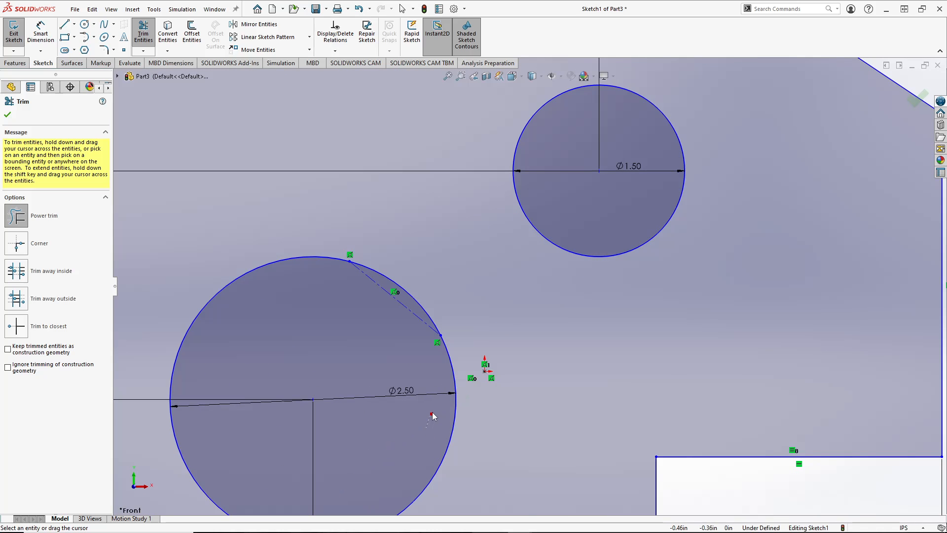
key("f")
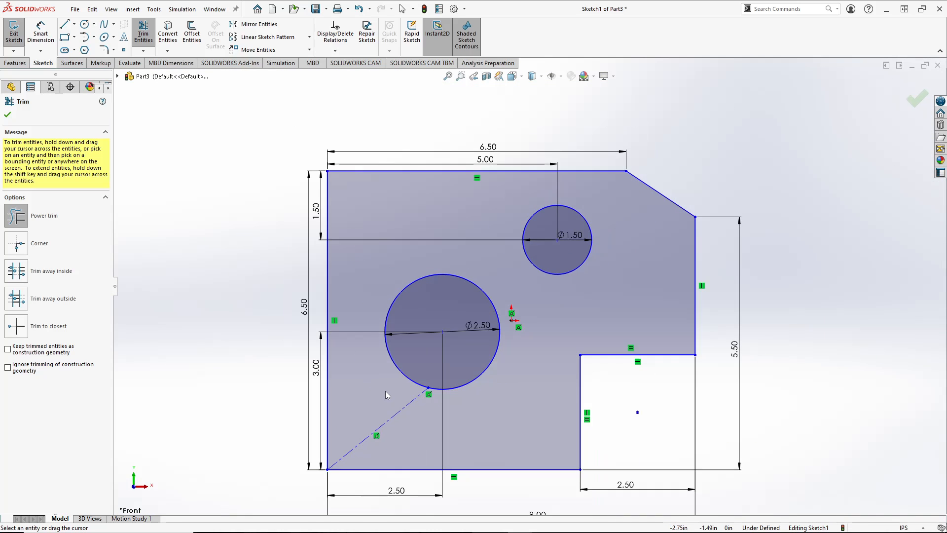
key("Escape")
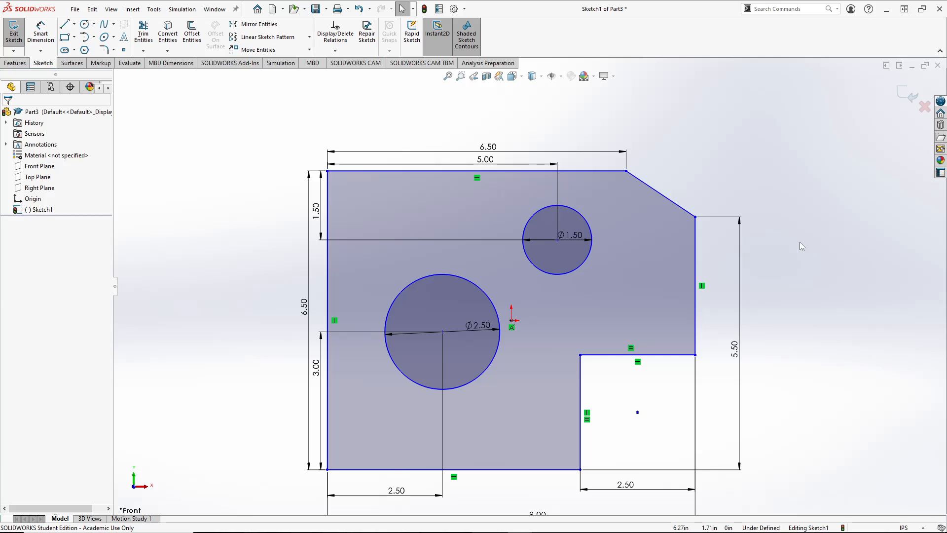
- Compare the sketch's dimensions with the Ex. 2-332 plate drawing in the PDF
scroll(620, 373, "up", 2)
scroll(572, 344, "down", 1)
key("alt+Tab")
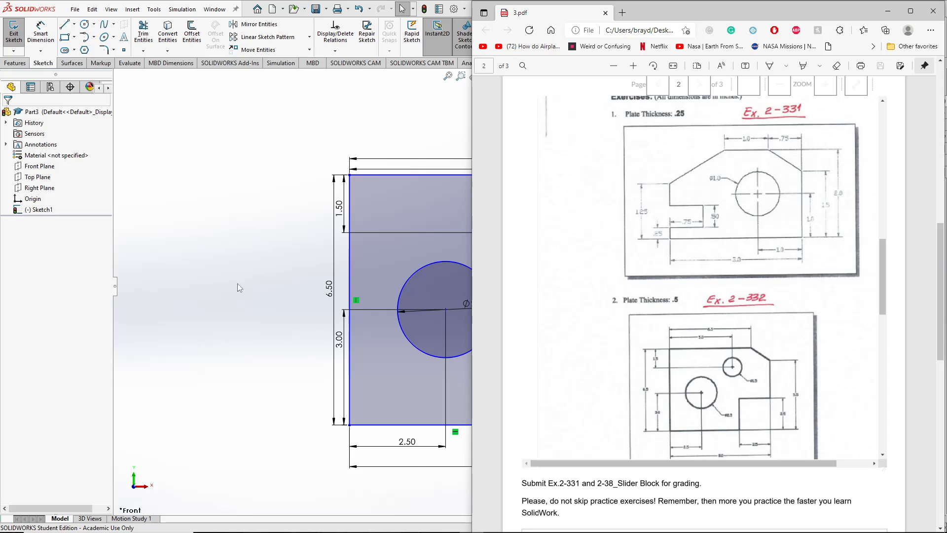
key("alt+Tab")
key("alt+Tab")
key("alt+Tab")
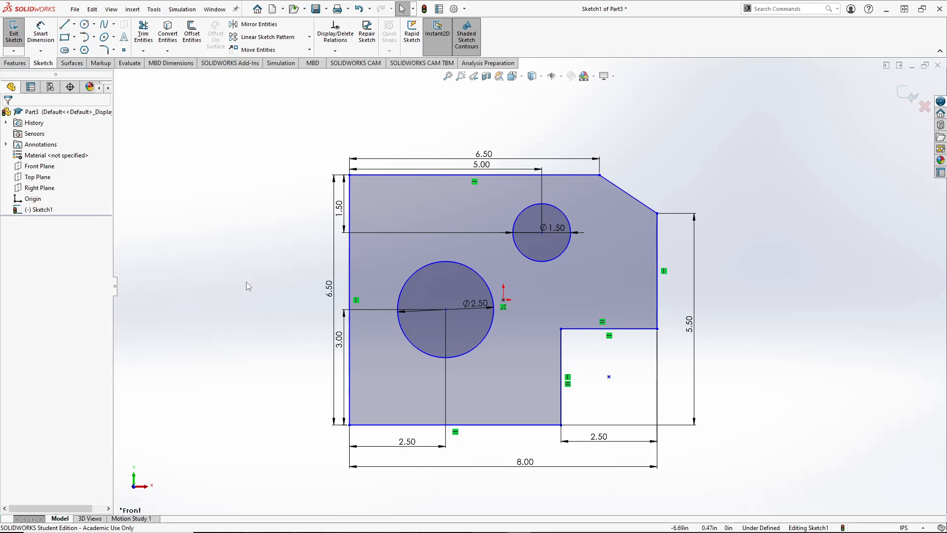
key("alt+Tab")
key("alt+Tab")
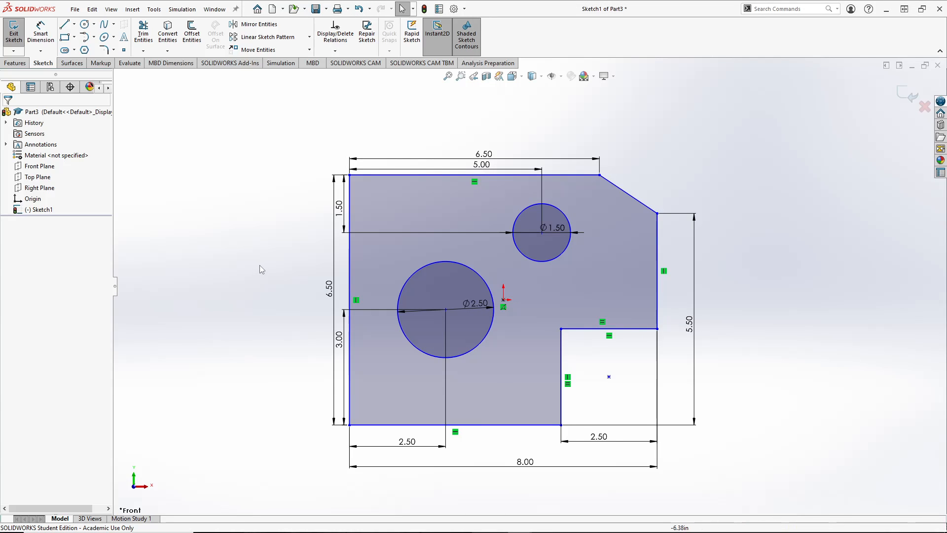
- Try to fully define all entities in the plate sketch with calculated relations and dimensions
left_click(335, 50)
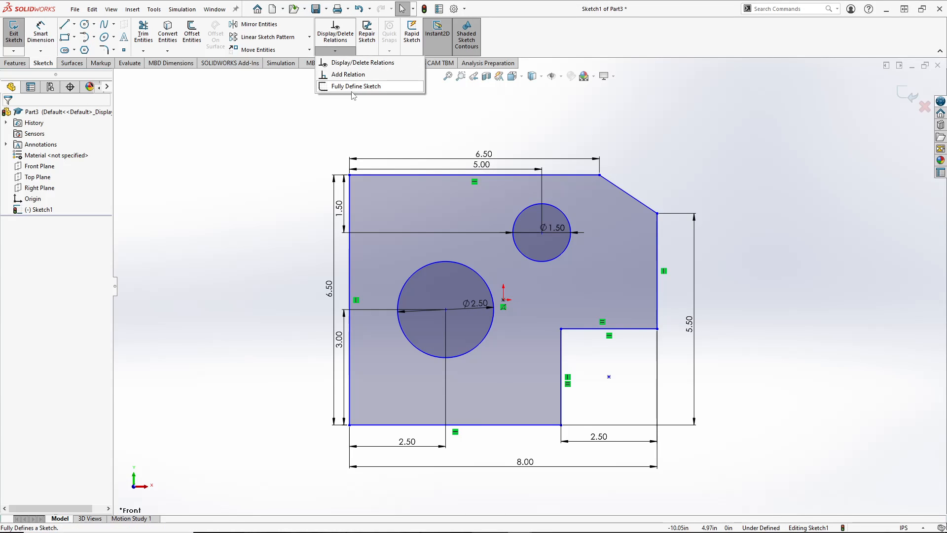
left_click(346, 92)
left_click(56, 167)
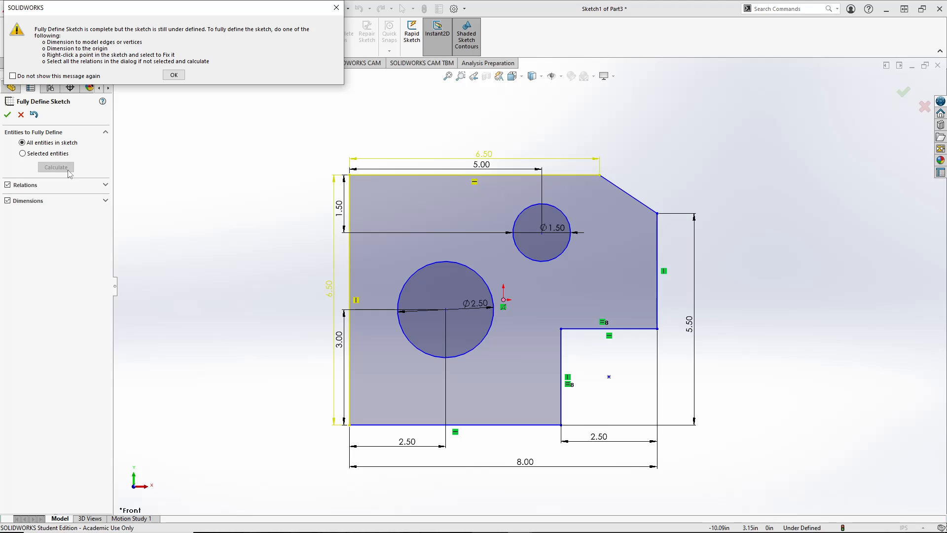
left_click(174, 75)
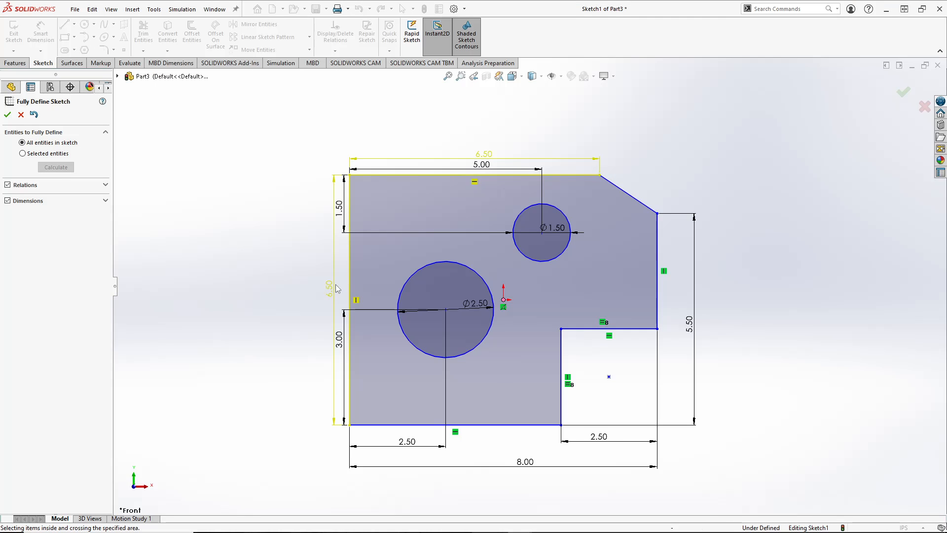
left_click(8, 115)
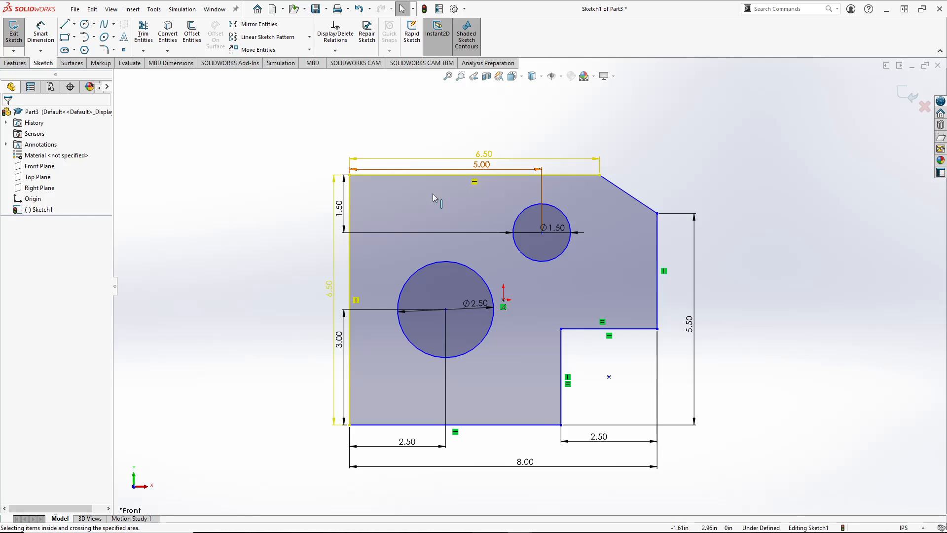
- Remove the plate's overall height dimension and run Fully Define Sketch on all entities in the sketch
left_click_drag(330, 292, 314, 293)
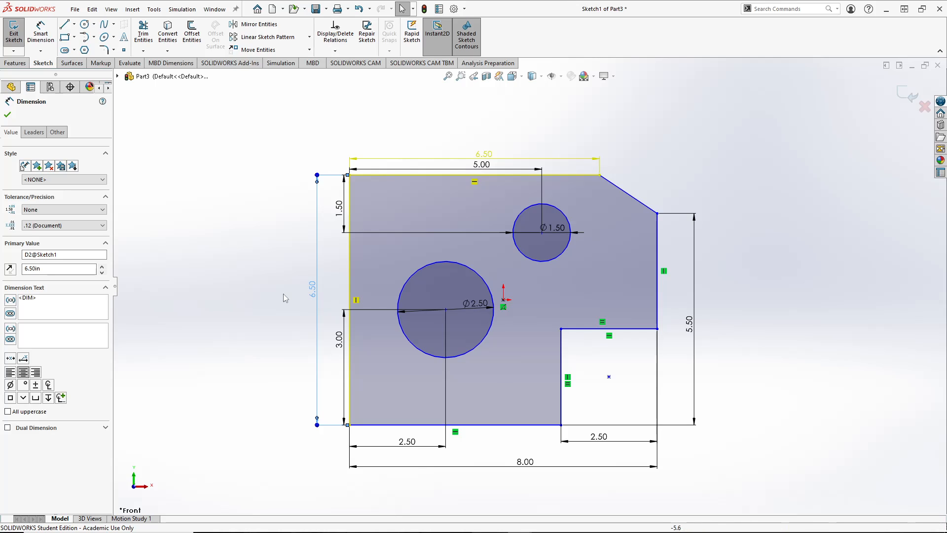
key("Escape")
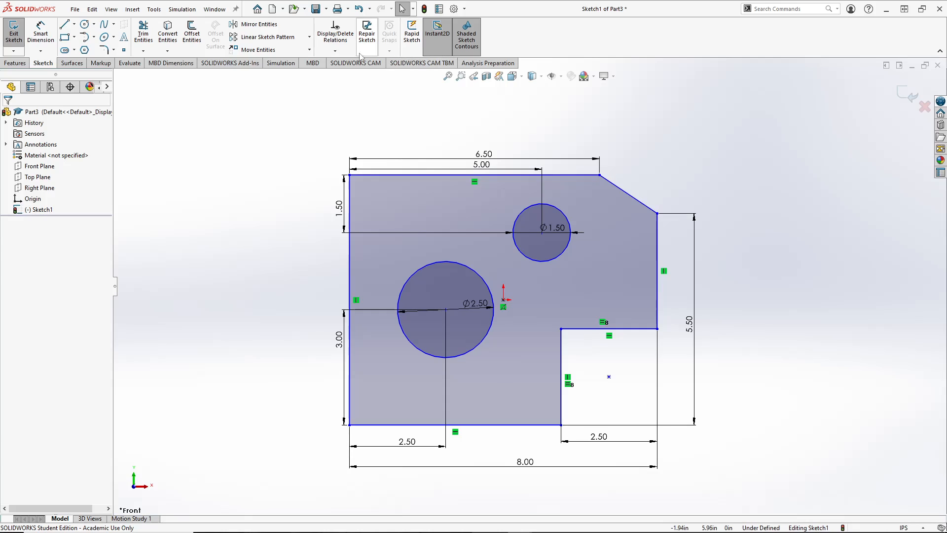
left_click(335, 50)
left_click(345, 86)
left_click(344, 88)
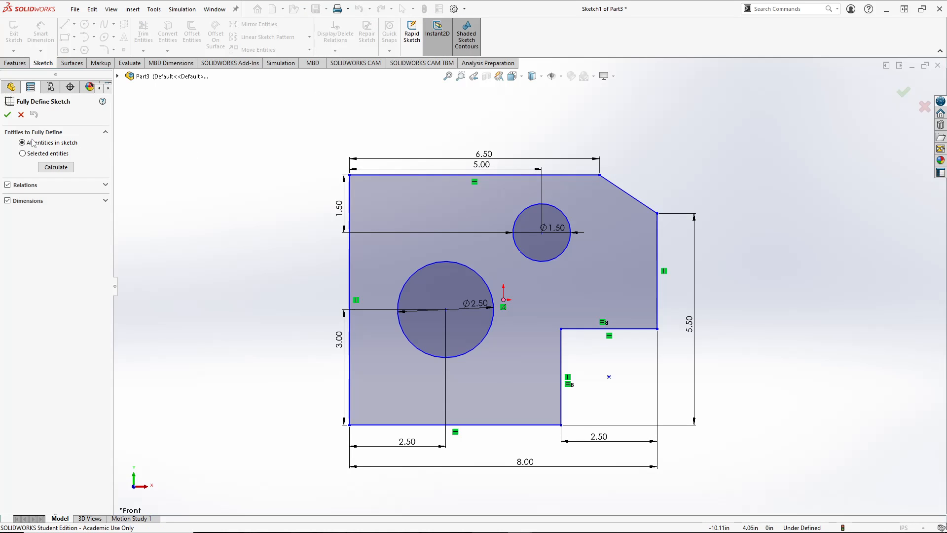
left_click(56, 167)
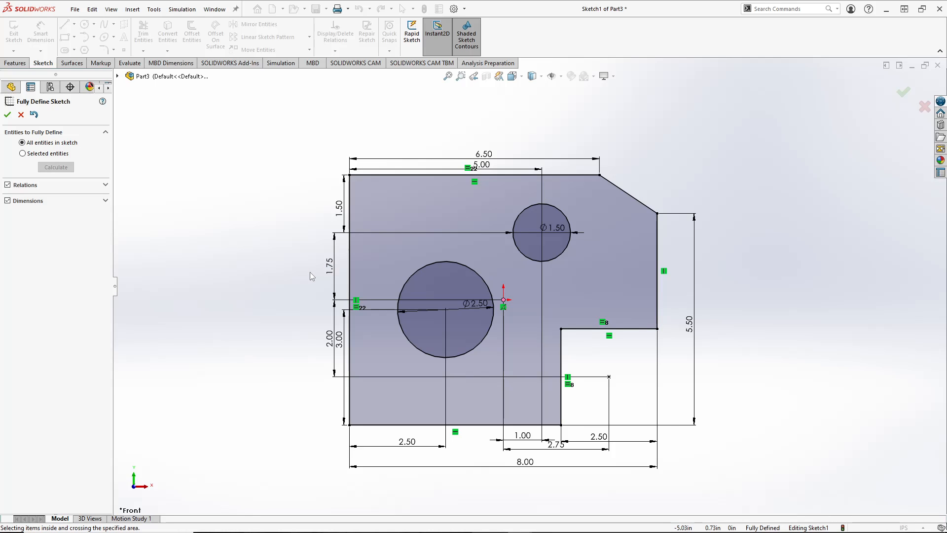
left_click(8, 115)
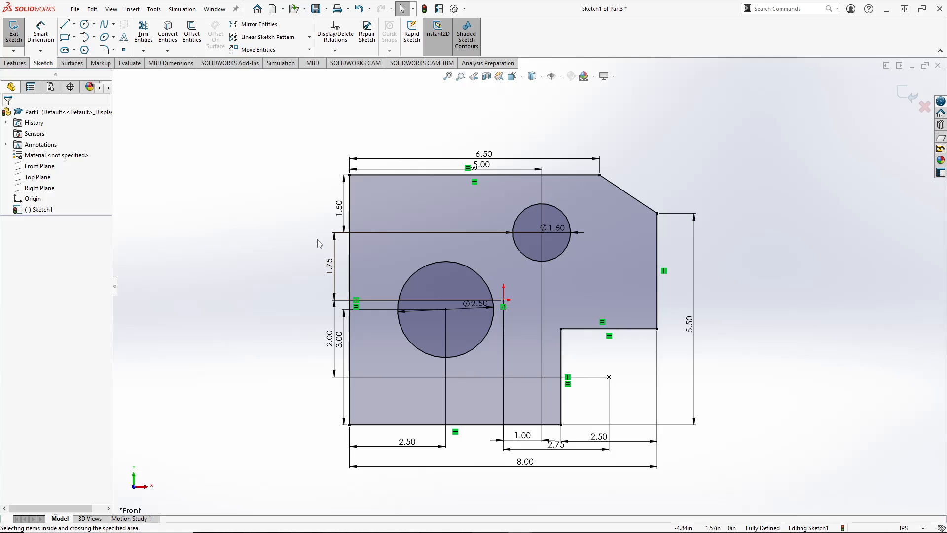
- Line up the 1.75 in vertical dimension with the 1.50 in one and reposition the large circle's 3.00 in height dimension
left_click(331, 271)
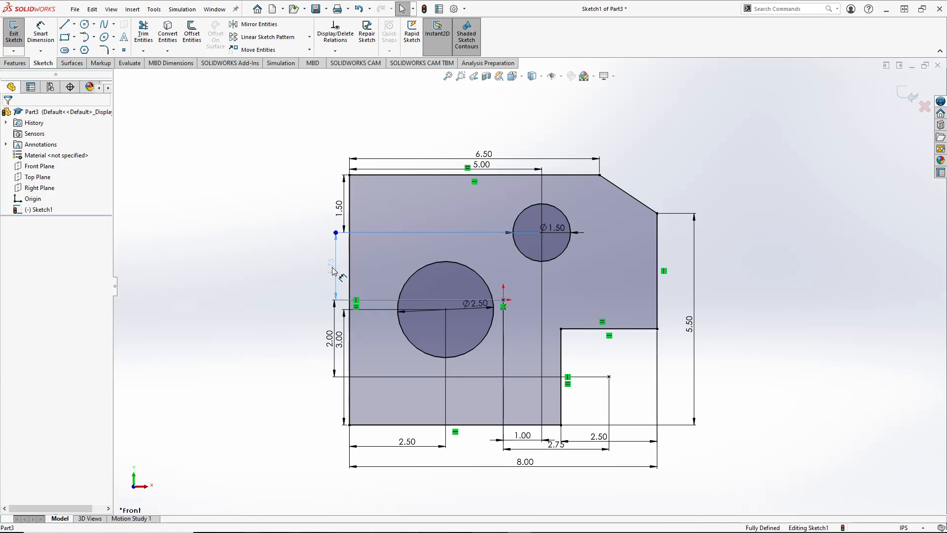
left_click_drag(339, 273, 340, 272)
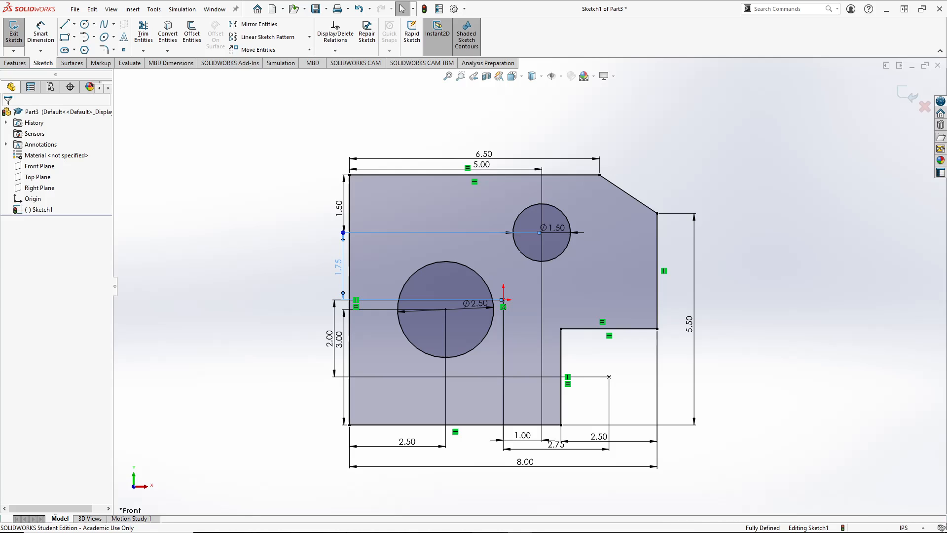
left_click(277, 307)
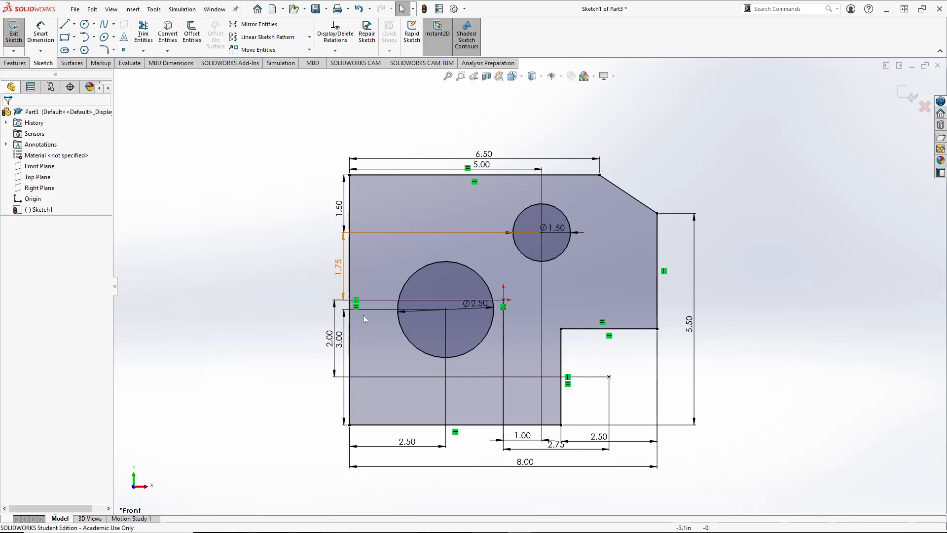
mouse_move(342, 338)
left_mouse_down()
mouse_move(341, 326)
mouse_move(339, 390)
mouse_move(347, 367)
left_mouse_up()
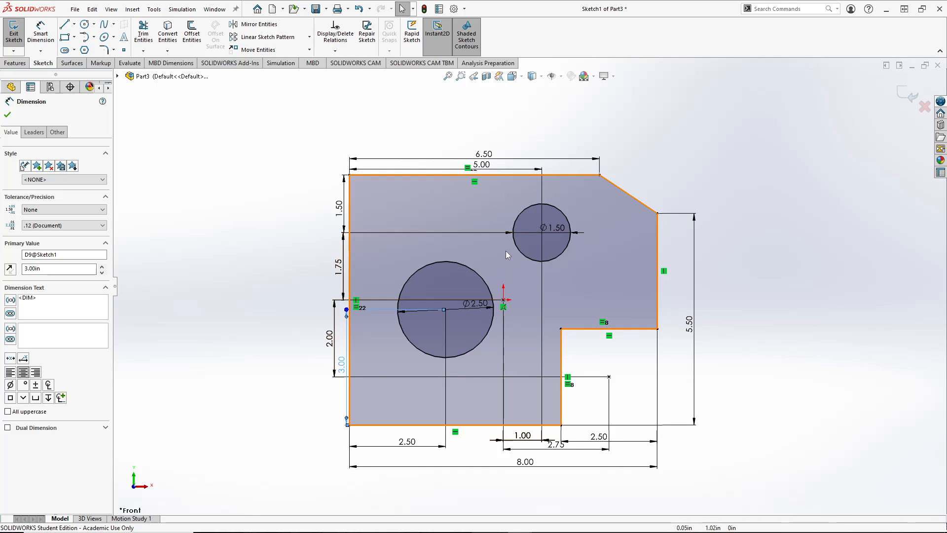
key("Escape")
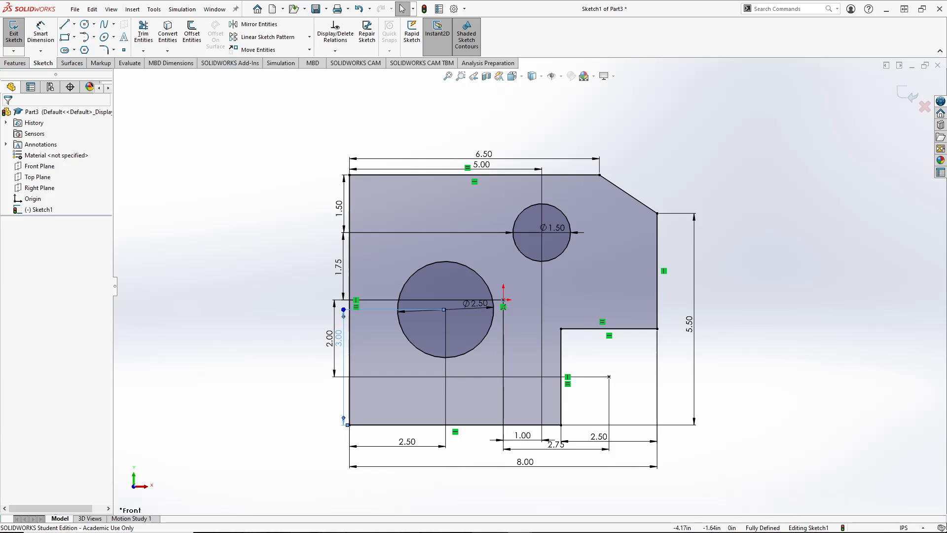
- Exit the plate sketch and extrude it as a blind boss 0.50 in thick, following the thickness given in the PDF
left_click(14, 34)
left_click(22, 64)
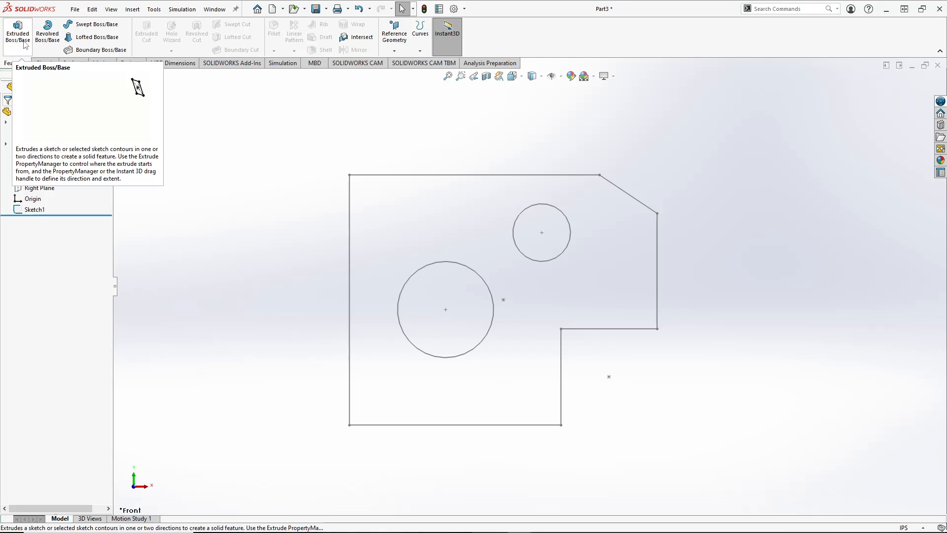
left_click(18, 32)
left_click(7, 115)
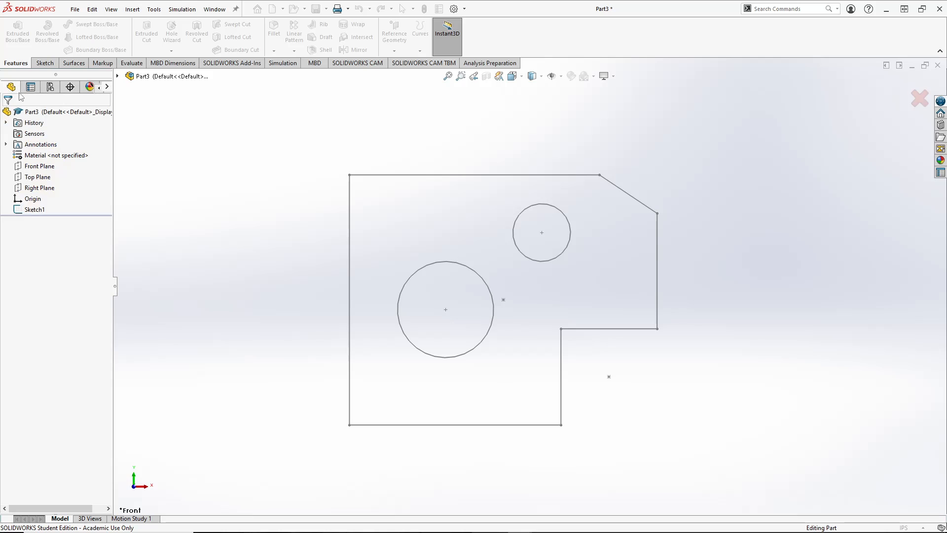
left_click(34, 209)
left_click(20, 40)
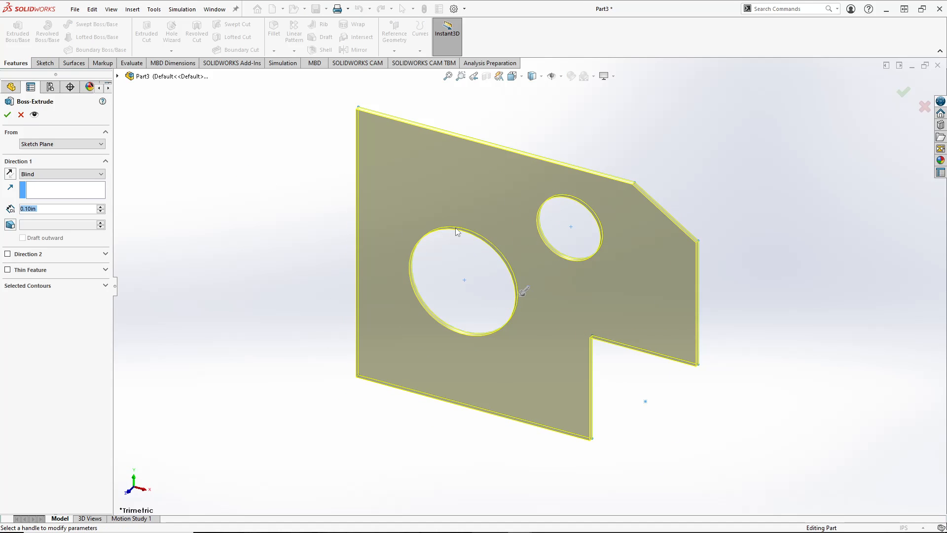
key("alt+Tab")
key("alt+Tab")
key("BackSpace")
key("BackSpace")
key("BackSpace")
type("5")
key("Return")
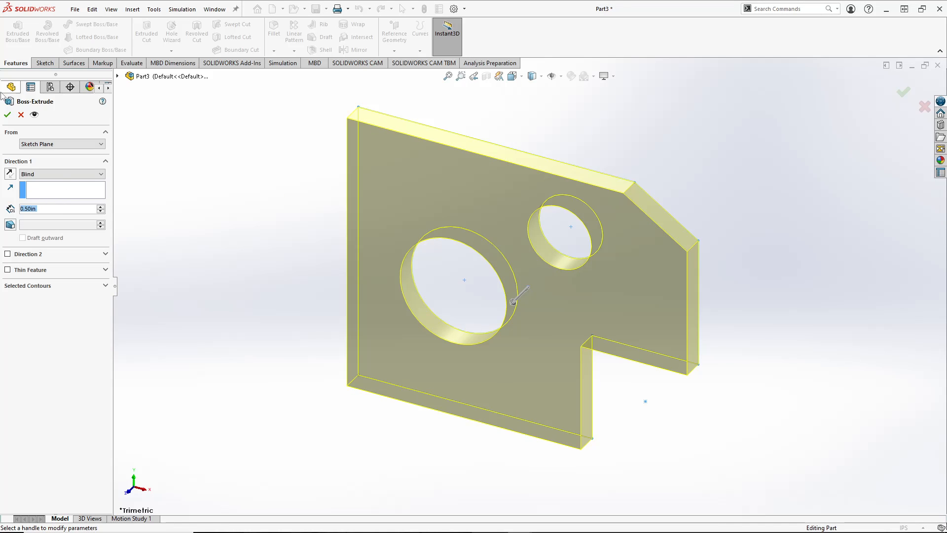
left_click(7, 116)
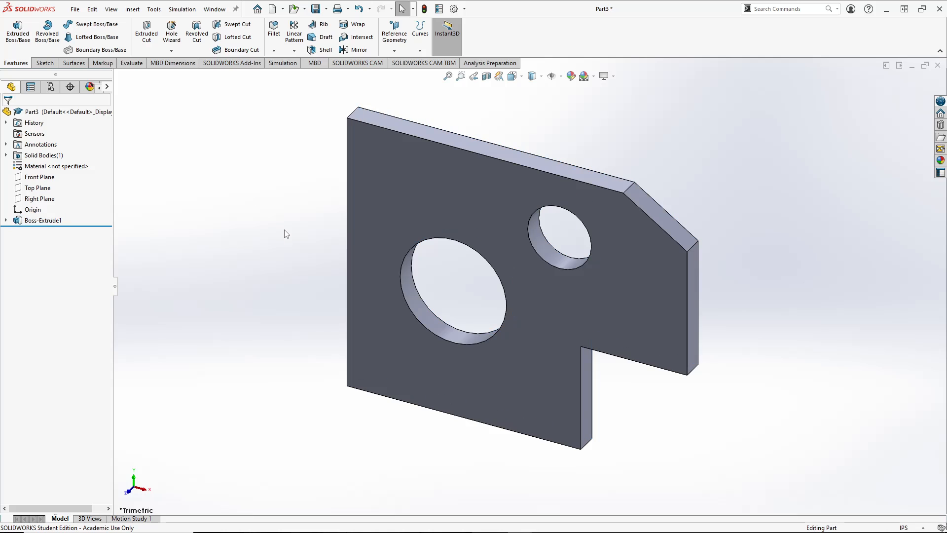
- Inspect the extruded plate and compare its shape with the Ex. 2-332 drawing in the PDF
middle_click_drag(286, 207, 305, 204)
key("alt+Tab")
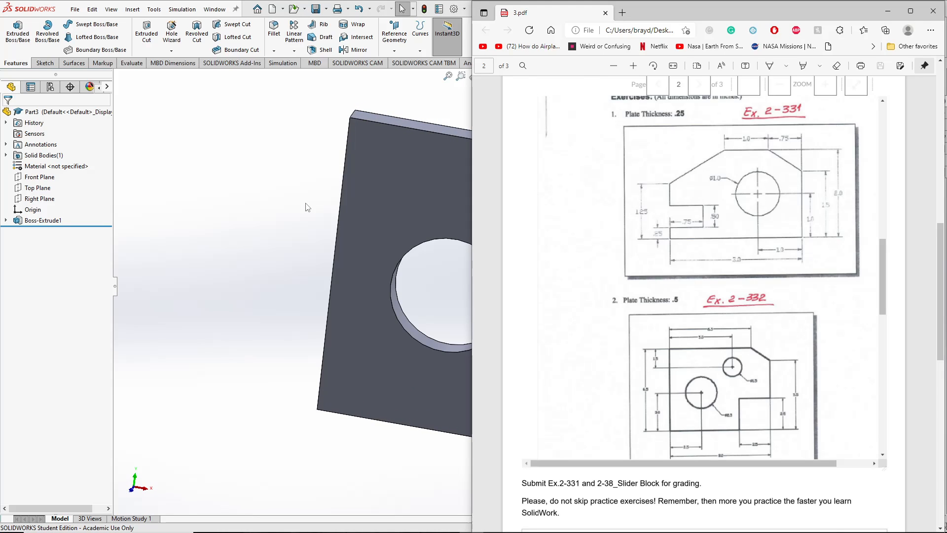
key("alt+Tab")
middle_click_drag(740, 326, 766, 303)
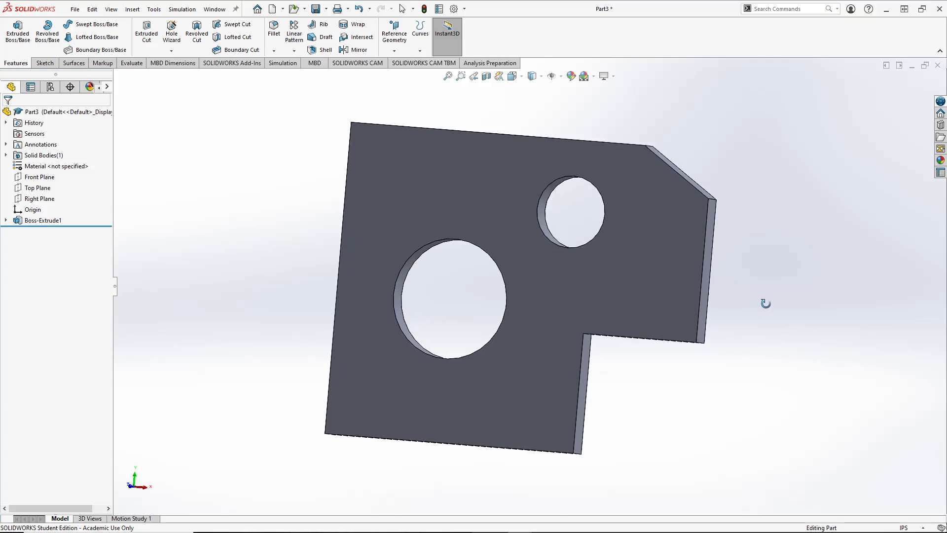
- Face the plate in front view and select the sketch beneath its extrusion to show its dimensions on the model
left_click(6, 220)
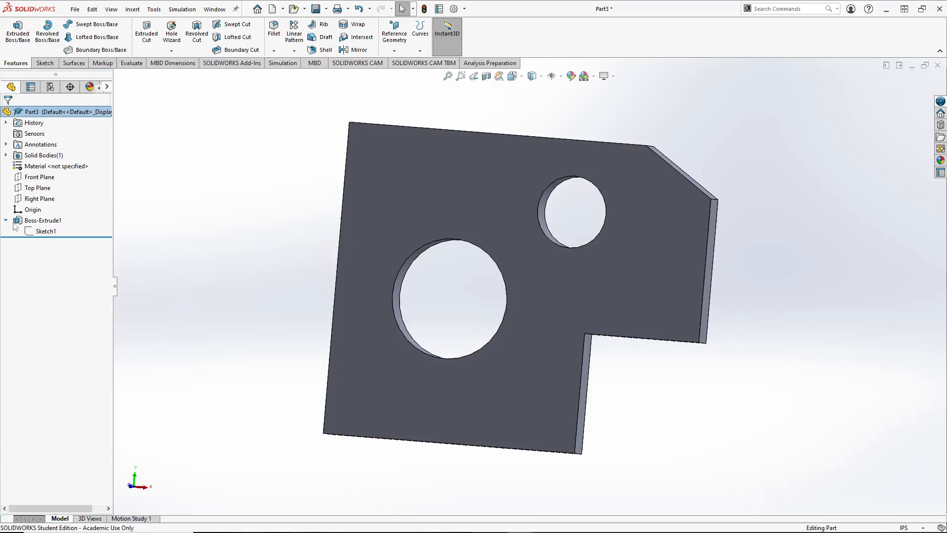
left_click(39, 234)
left_click(214, 281)
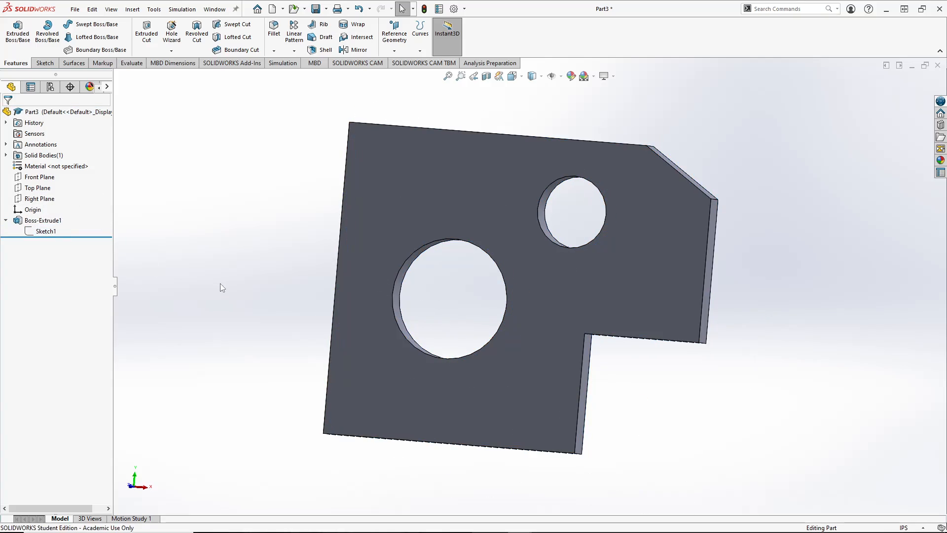
middle_click_drag(223, 284, 238, 295)
key("space")
left_click(444, 342)
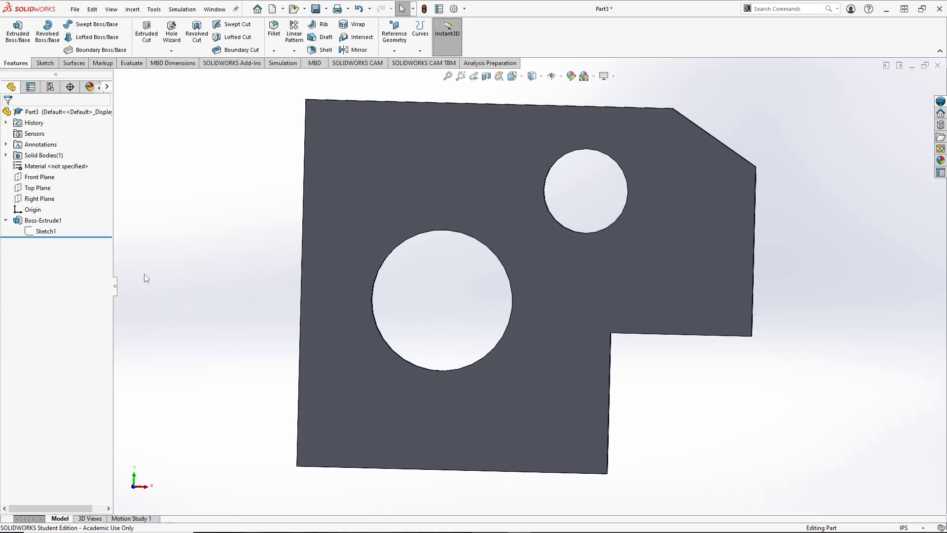
left_click(48, 232)
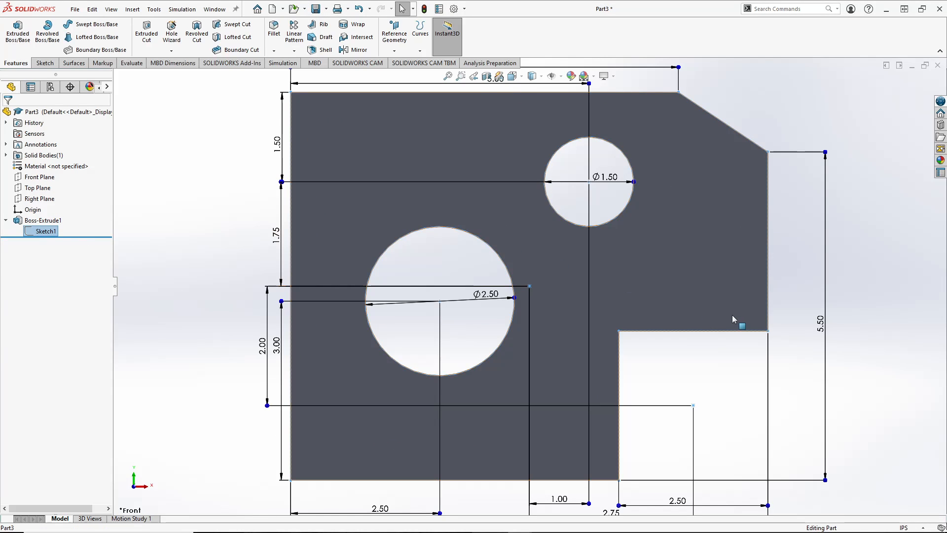